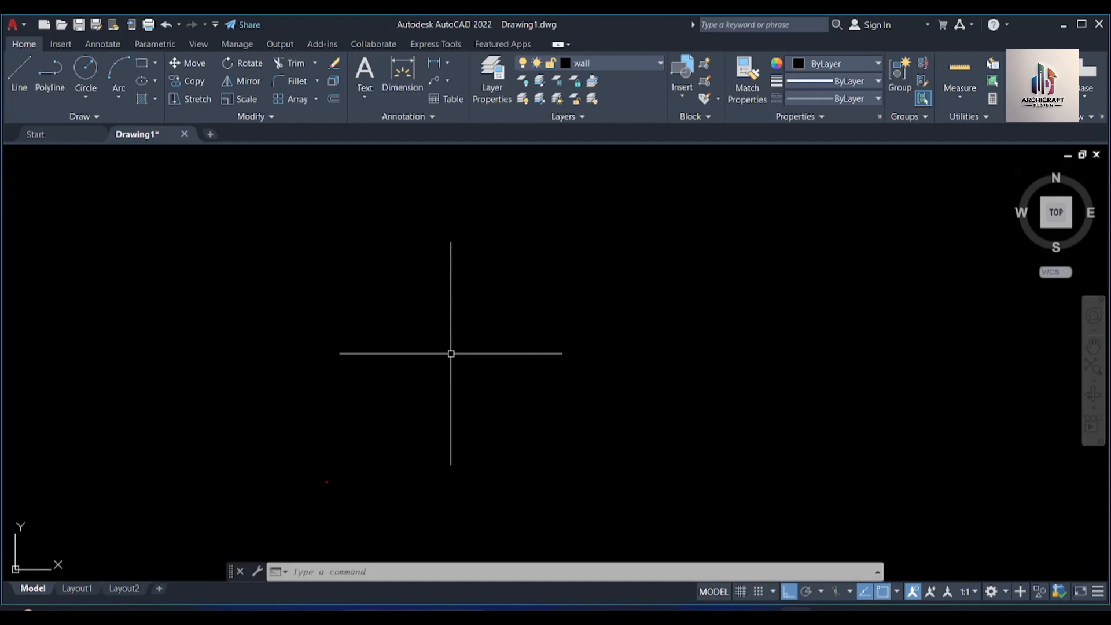
Step: Configure the drawing units to Architectural length with 0'-0 1/4" precision and inches as the insertion scale
{"action": "type", "text": "UN"}
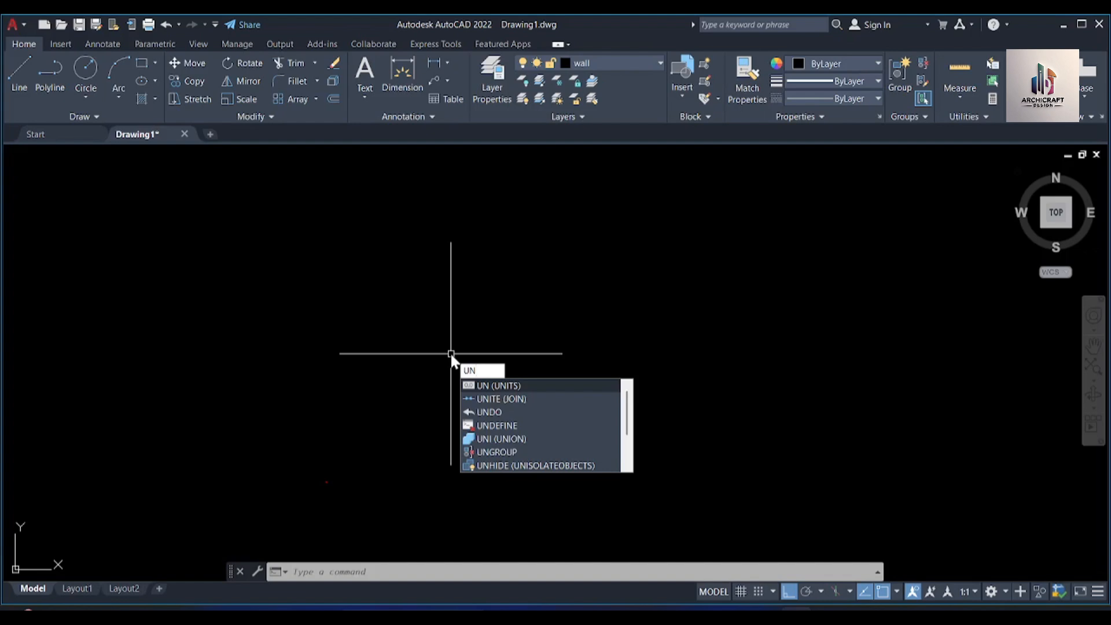
{"action": "key", "text": "Return"}
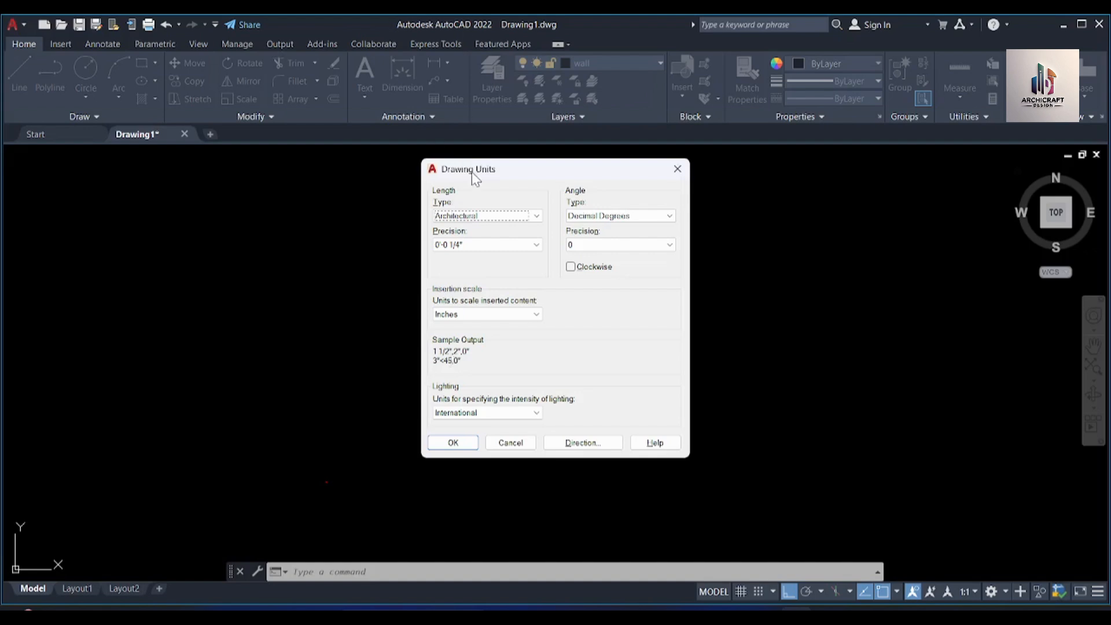
{"action": "left_click", "coordinate": [467, 216]}
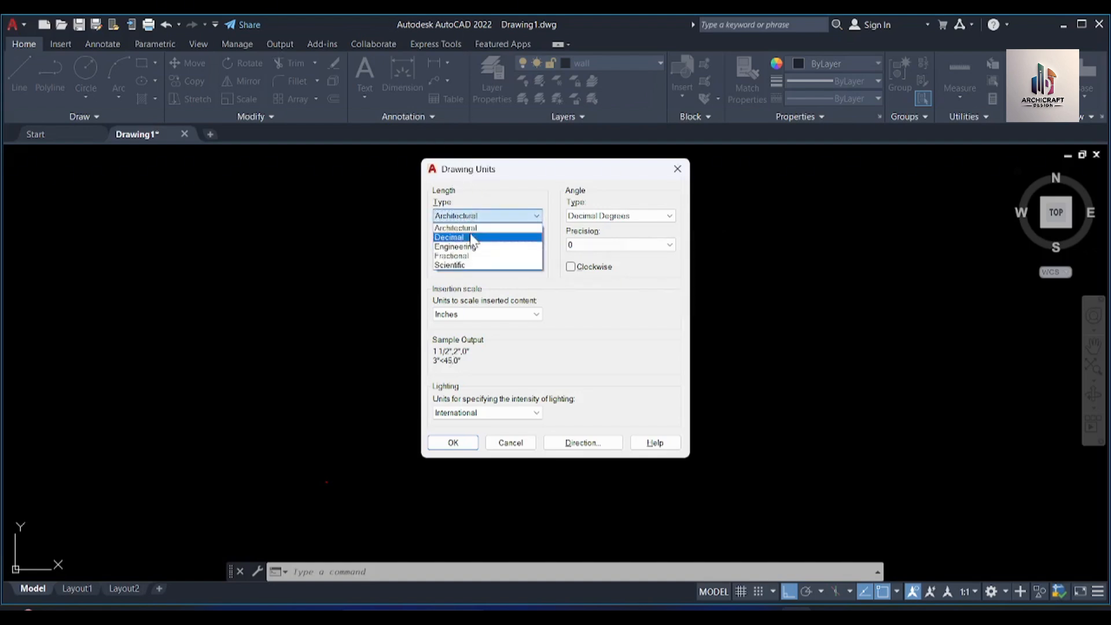
{"action": "left_click", "coordinate": [472, 237]}
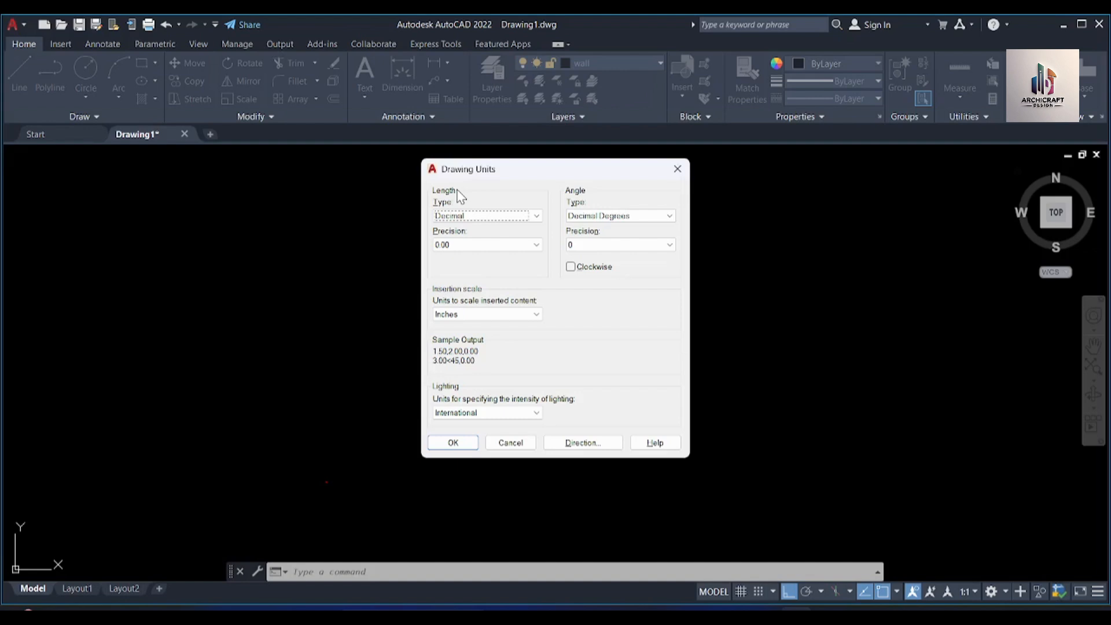
{"action": "left_click", "coordinate": [491, 215]}
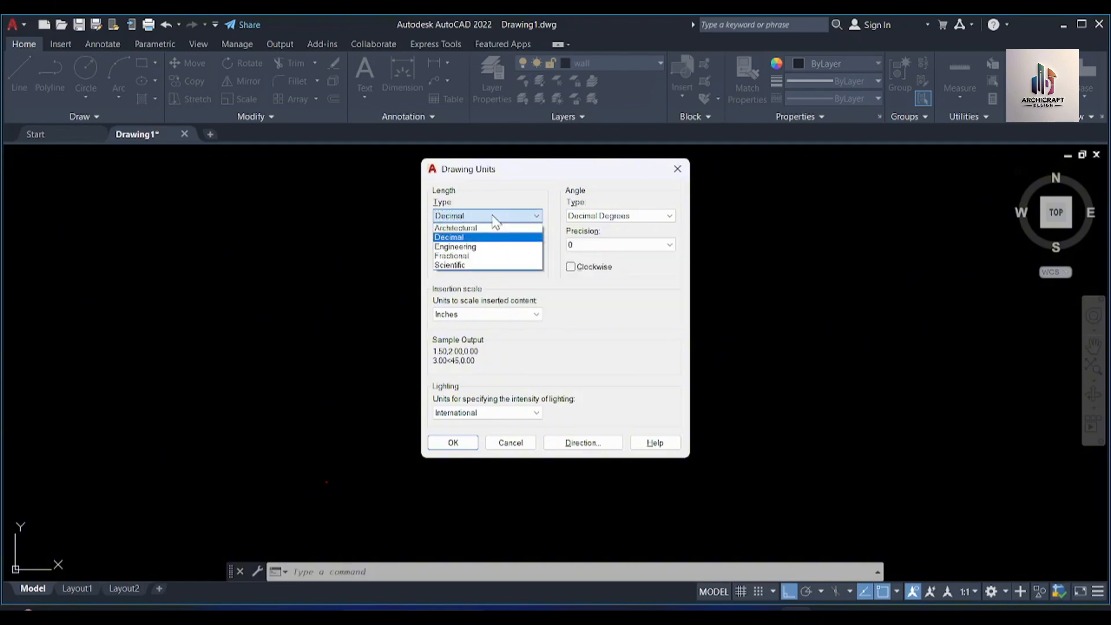
{"action": "left_click", "coordinate": [485, 227]}
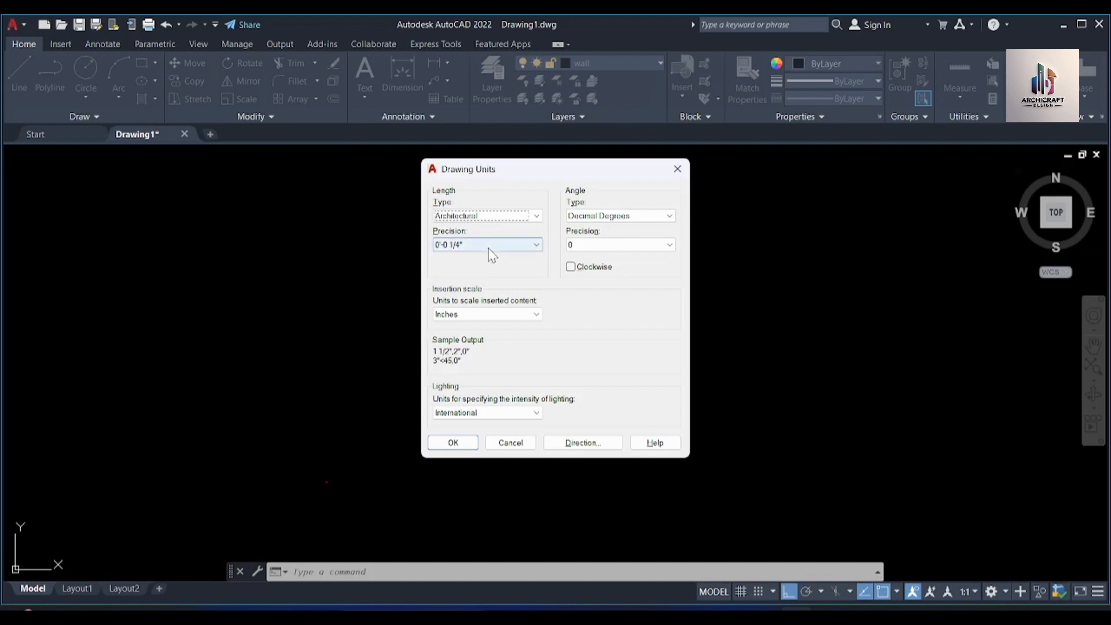
{"action": "left_click", "coordinate": [489, 245]}
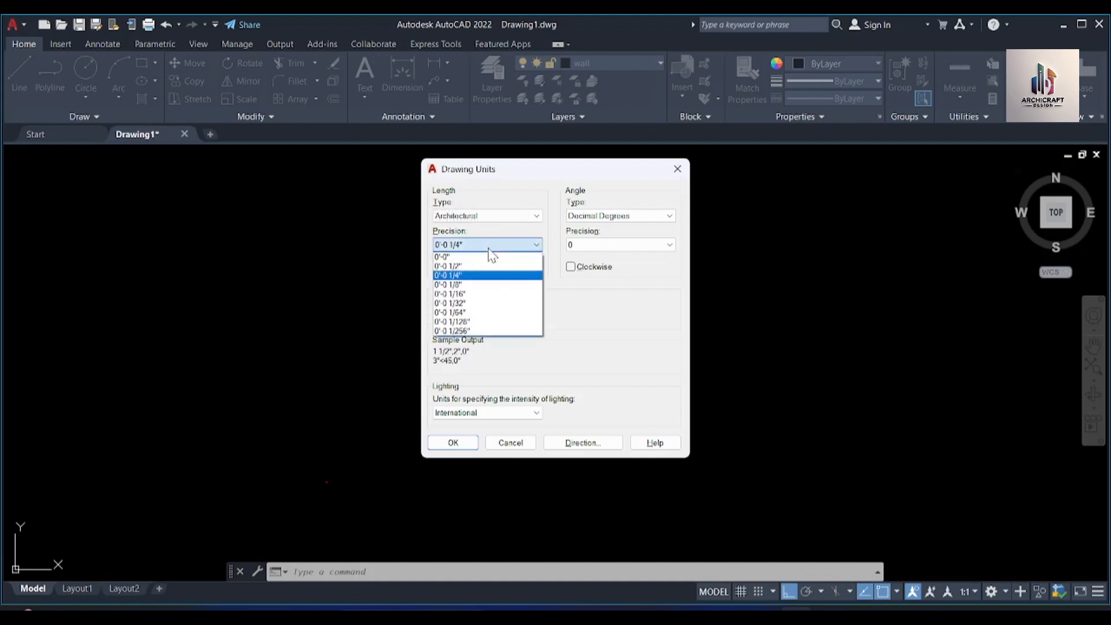
{"action": "left_click", "coordinate": [461, 276]}
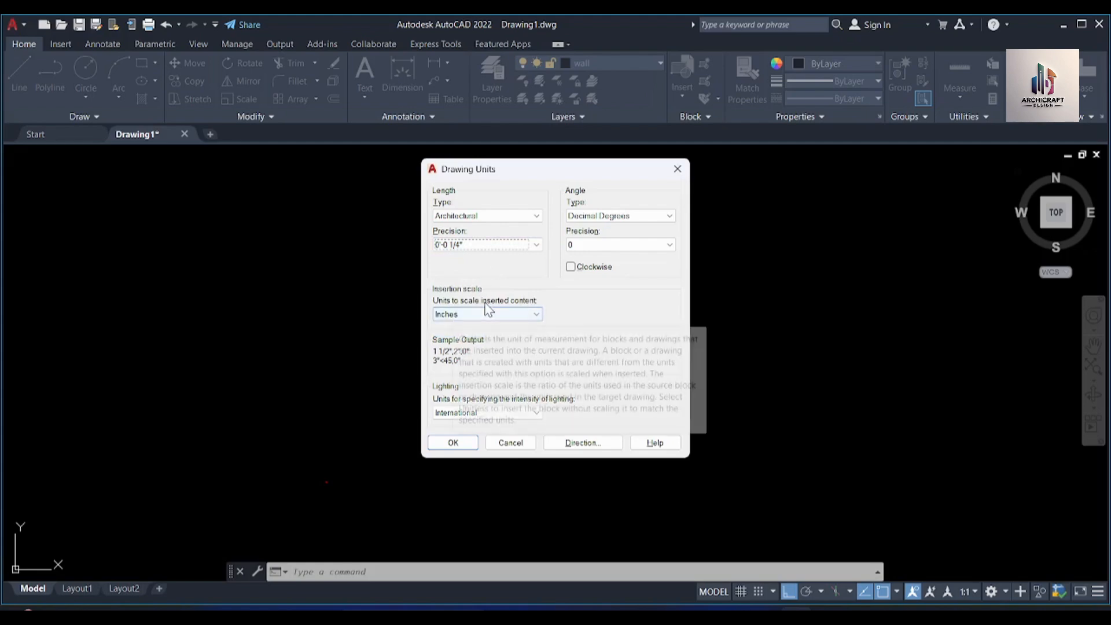
{"action": "left_click", "coordinate": [536, 316]}
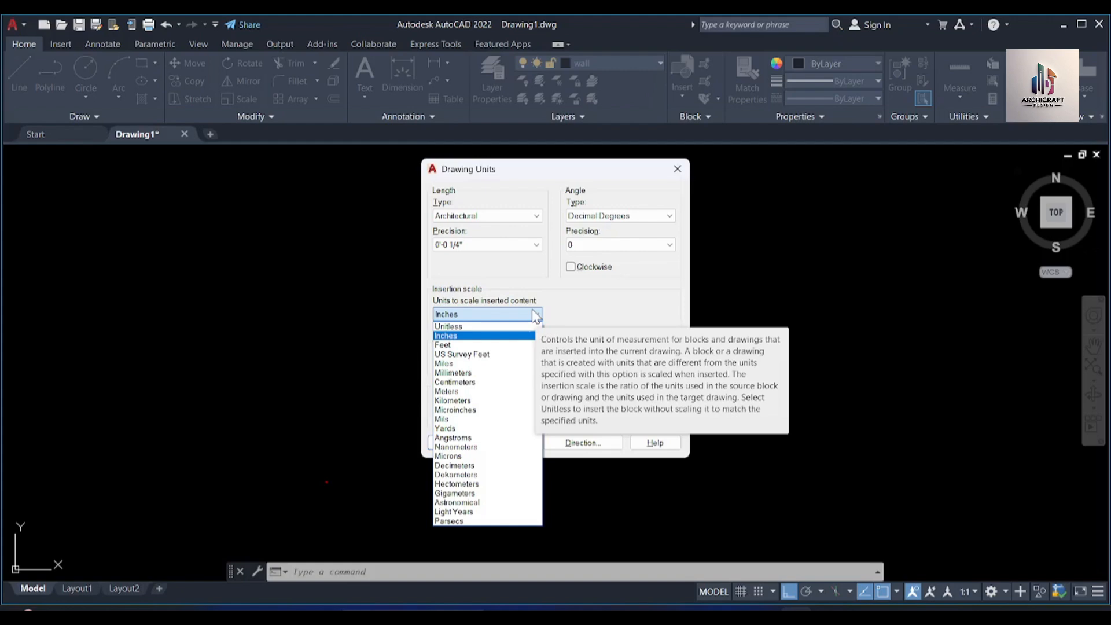
{"action": "left_click", "coordinate": [535, 317]}
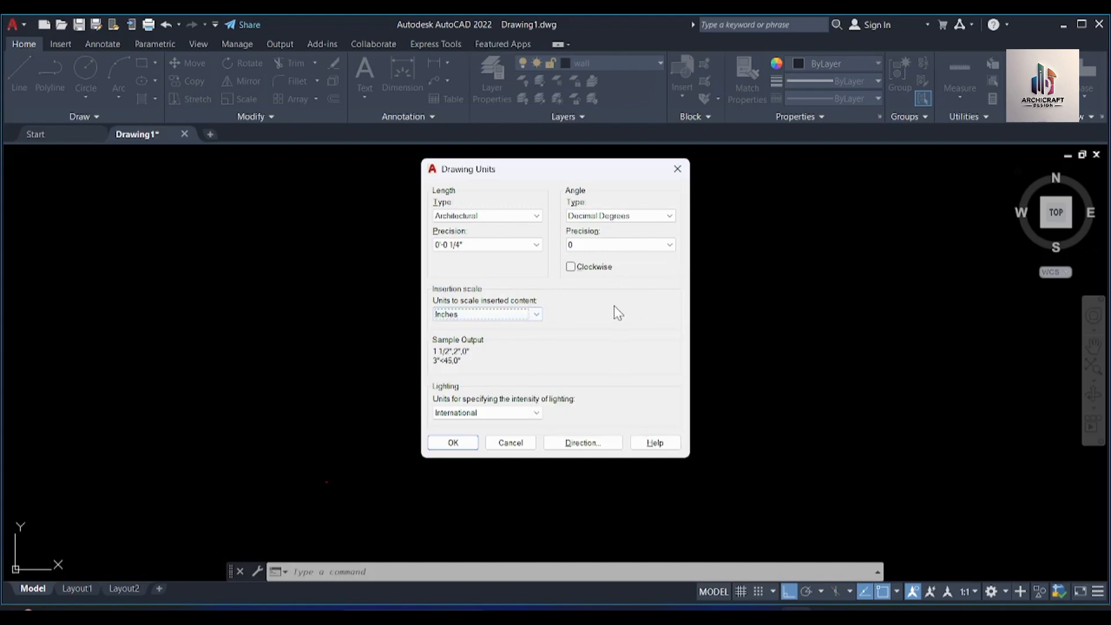
{"action": "left_click", "coordinate": [452, 444]}
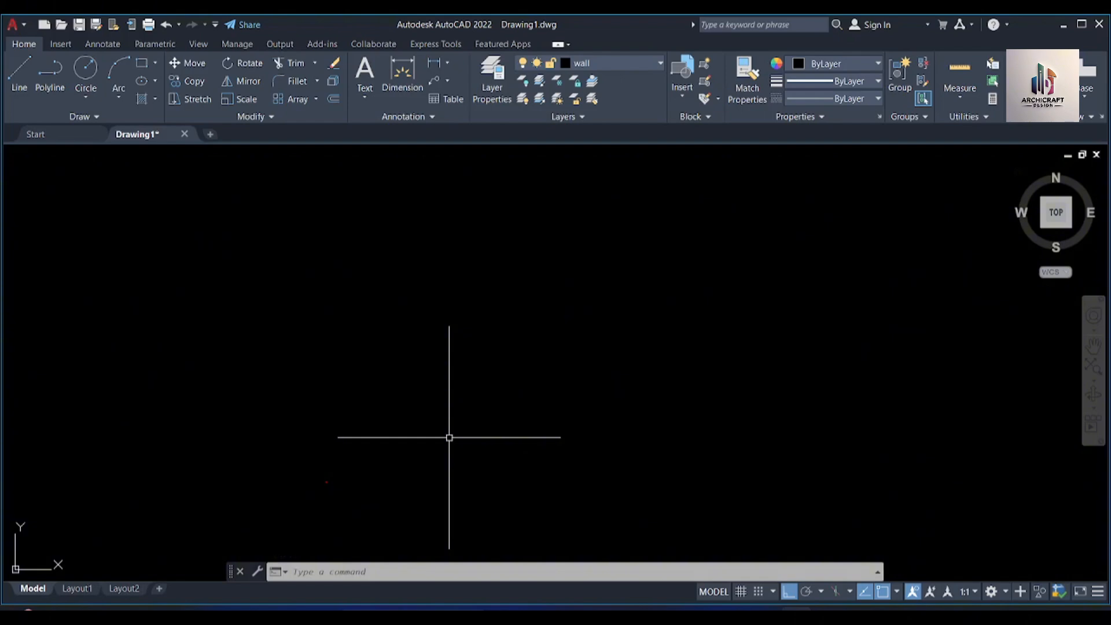
Step: Modify the Standard dimension style's primary units to Architectural format with 0'-0 1/4" precision
{"action": "type", "text": "D"}
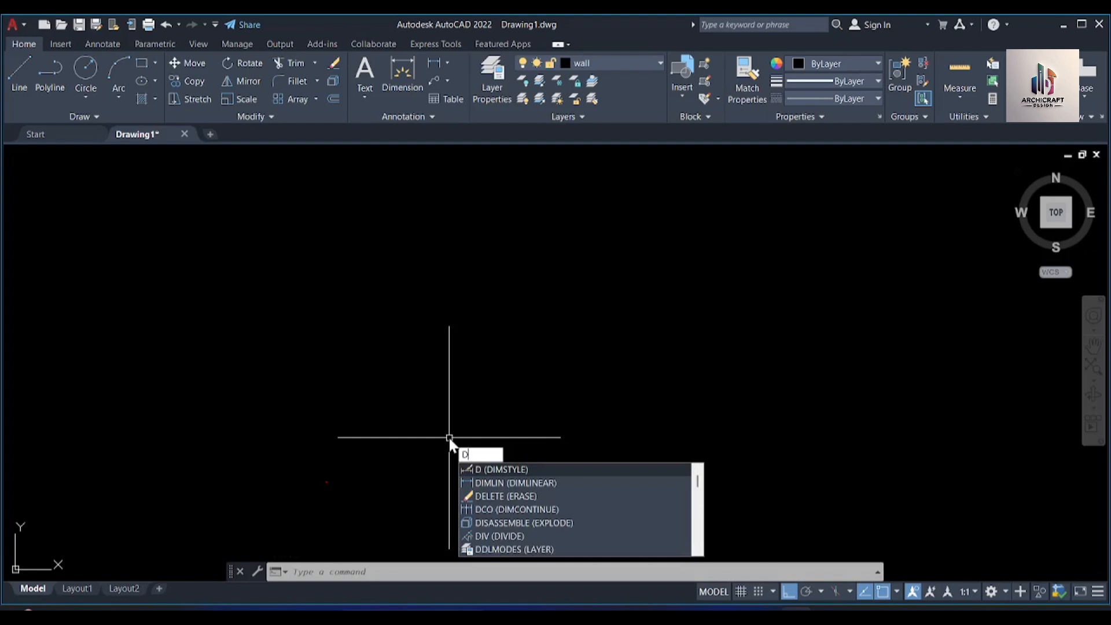
{"action": "key", "text": "Return"}
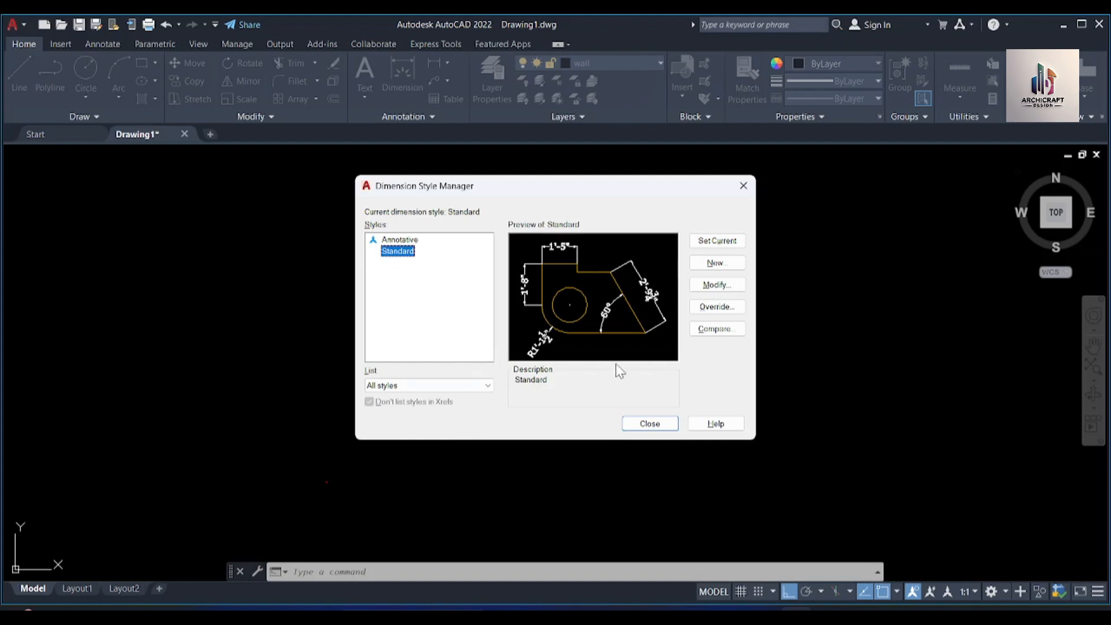
{"action": "left_click", "coordinate": [712, 285]}
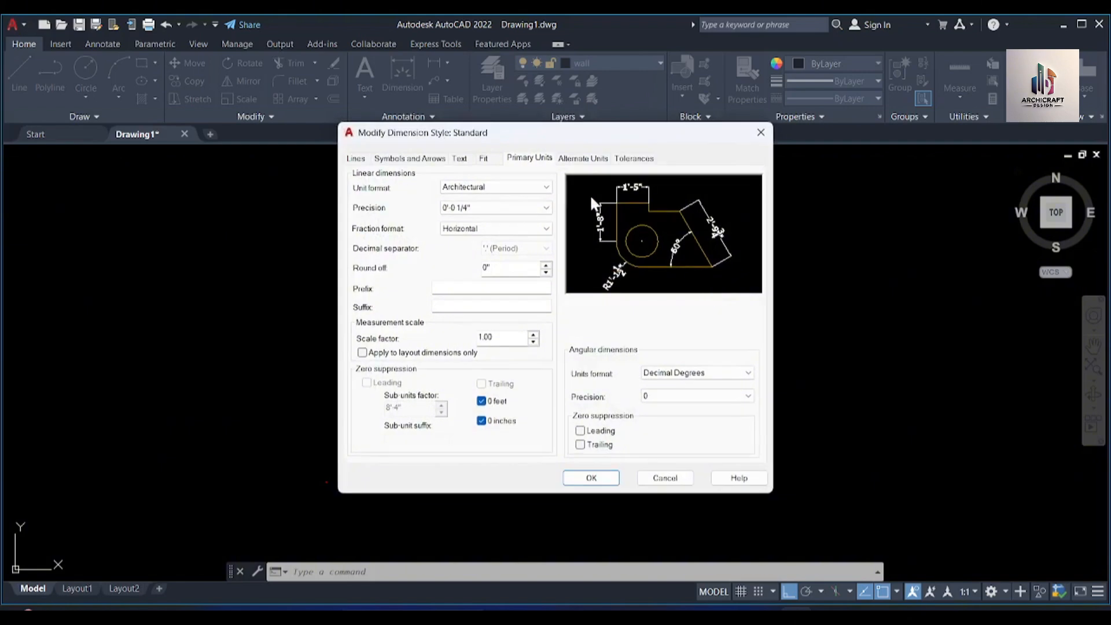
{"action": "left_click", "coordinate": [484, 158]}
{"action": "left_click", "coordinate": [355, 158]}
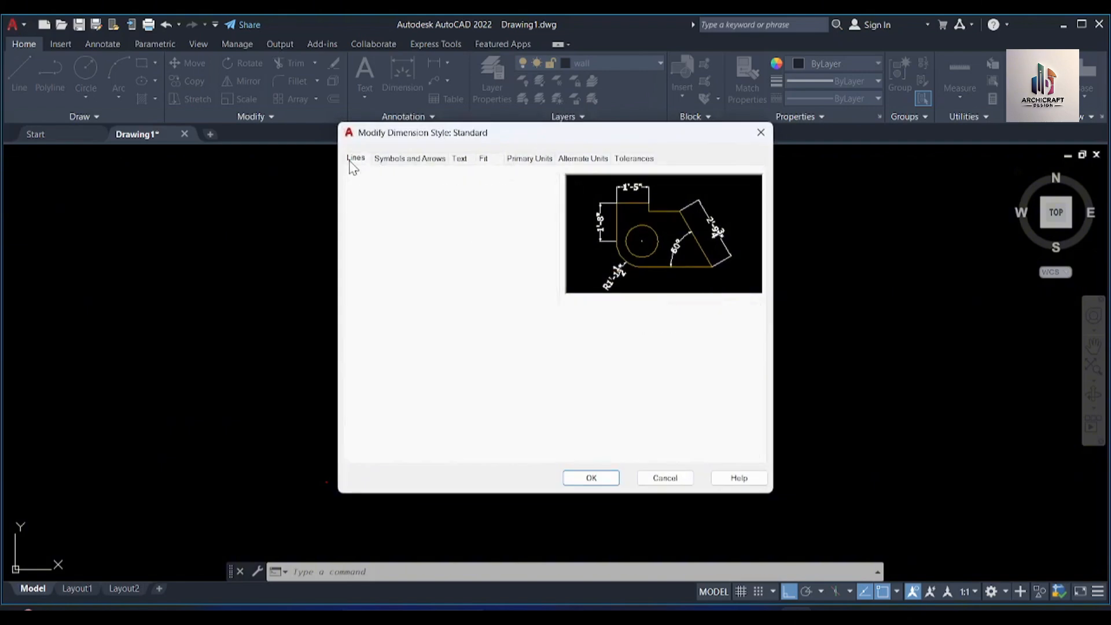
{"action": "left_click", "coordinate": [536, 162]}
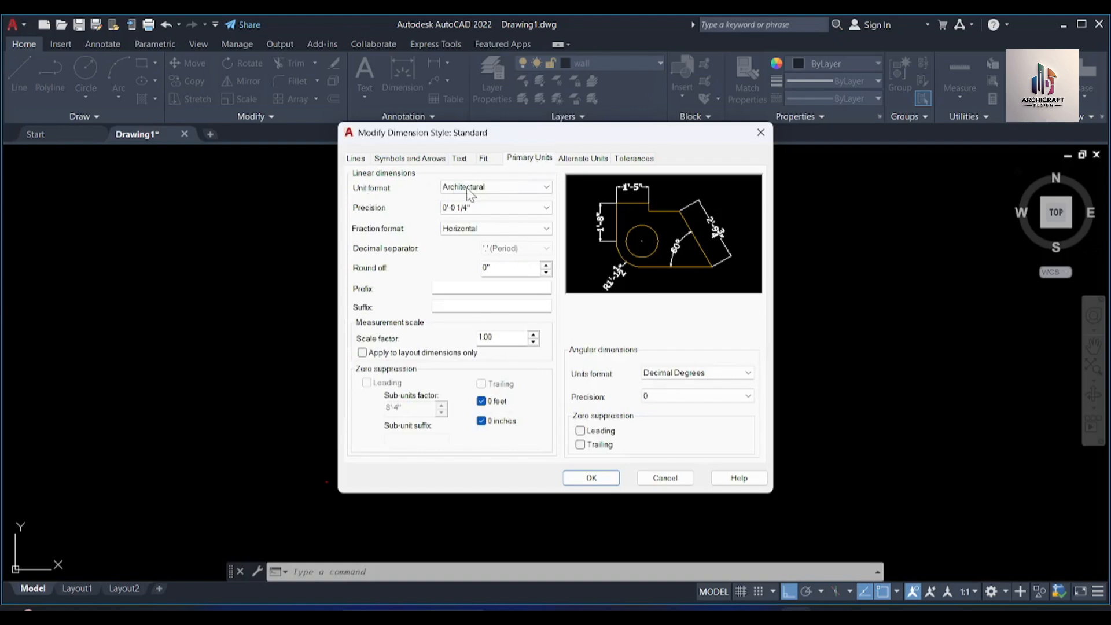
{"action": "left_click", "coordinate": [496, 187]}
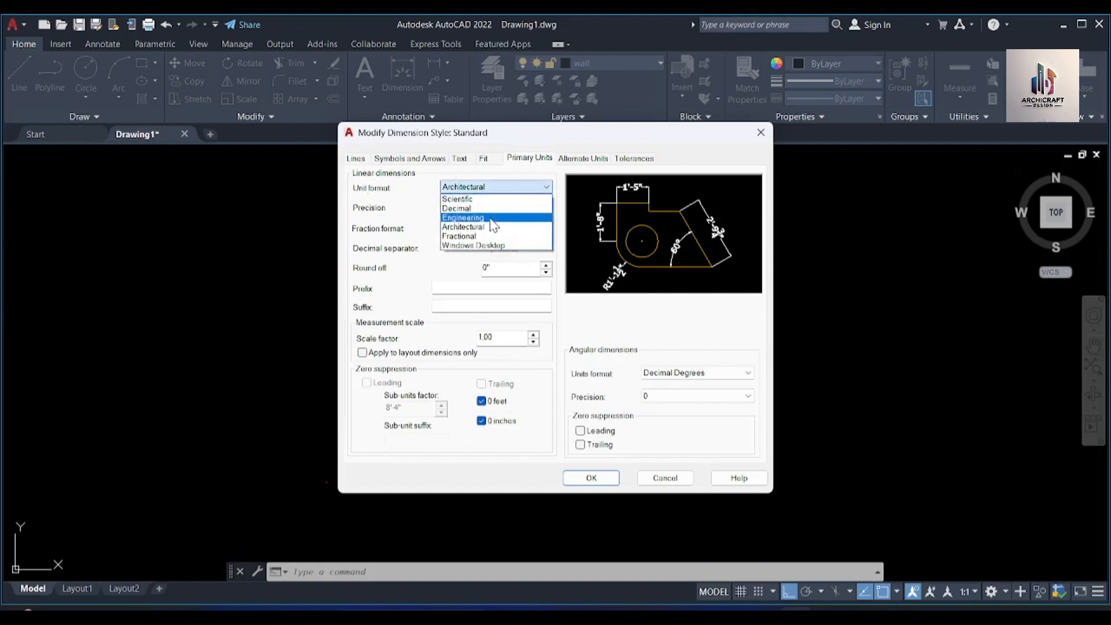
{"action": "left_click", "coordinate": [480, 205]}
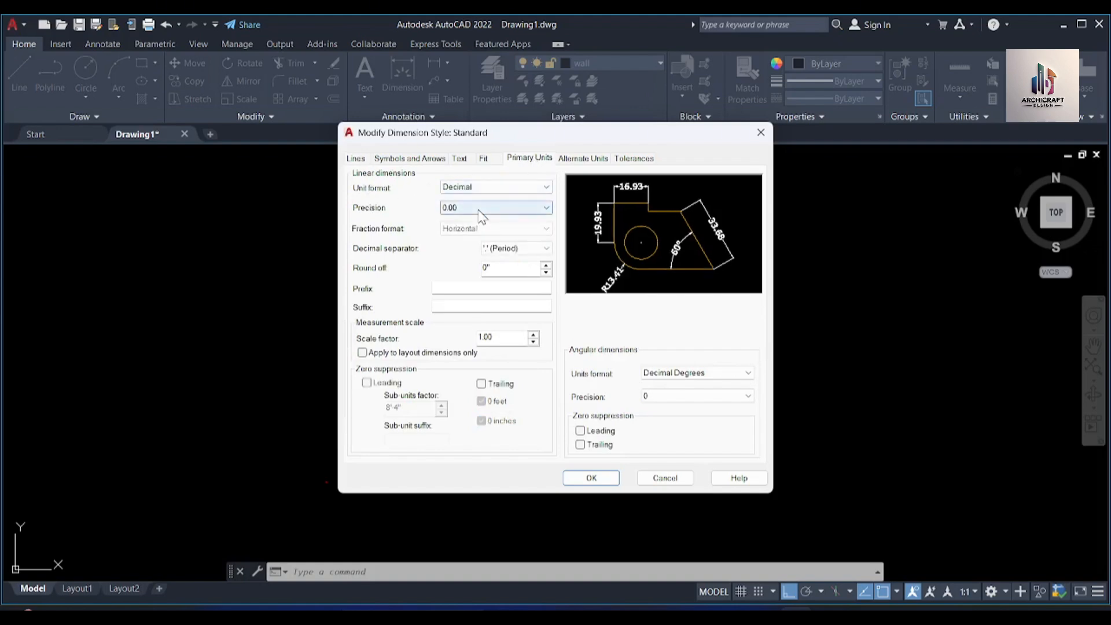
{"action": "left_click", "coordinate": [528, 191]}
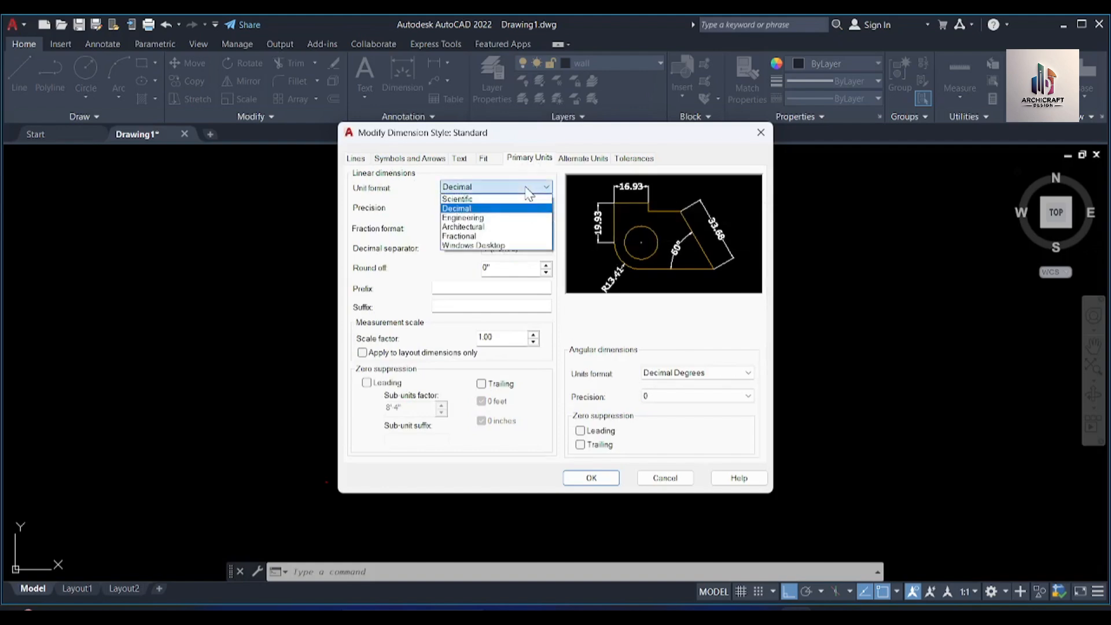
{"action": "left_click", "coordinate": [482, 227]}
{"action": "left_click", "coordinate": [492, 208]}
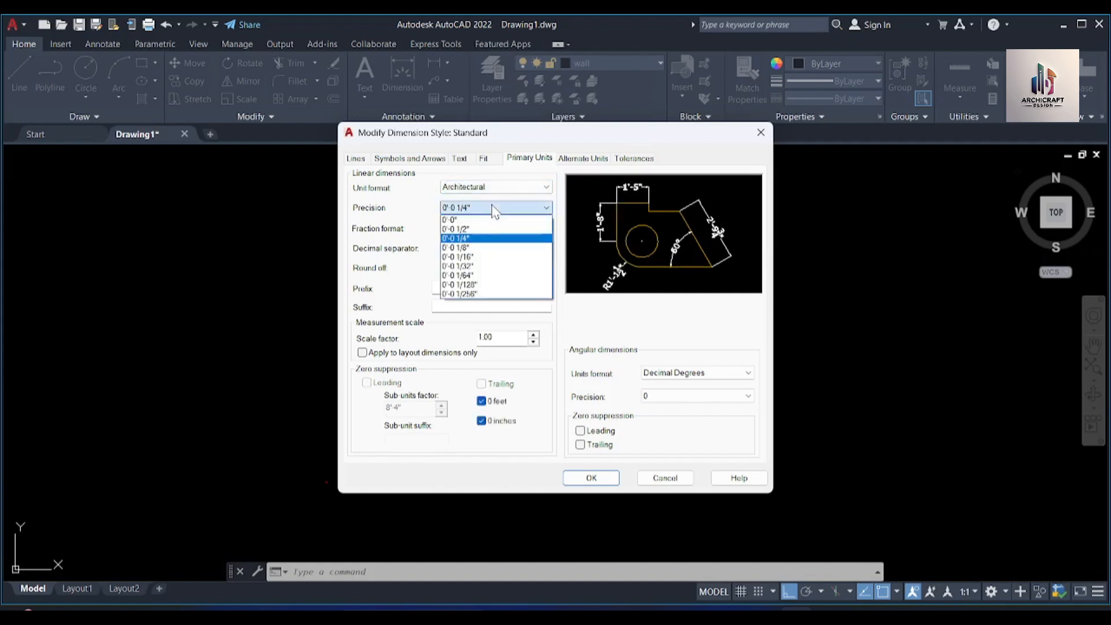
{"action": "left_click", "coordinate": [486, 237]}
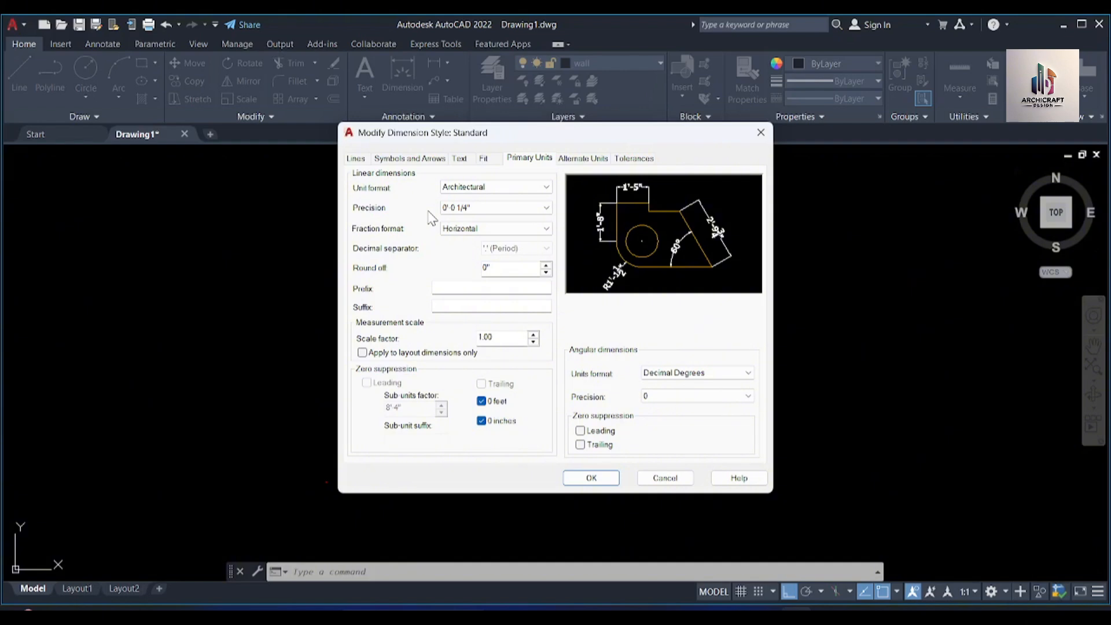
Step: Make the Standard text style with Verdana font and 3" height current, and align the dimension text with the dimension line
{"action": "left_click", "coordinate": [484, 165]}
{"action": "left_click", "coordinate": [460, 164]}
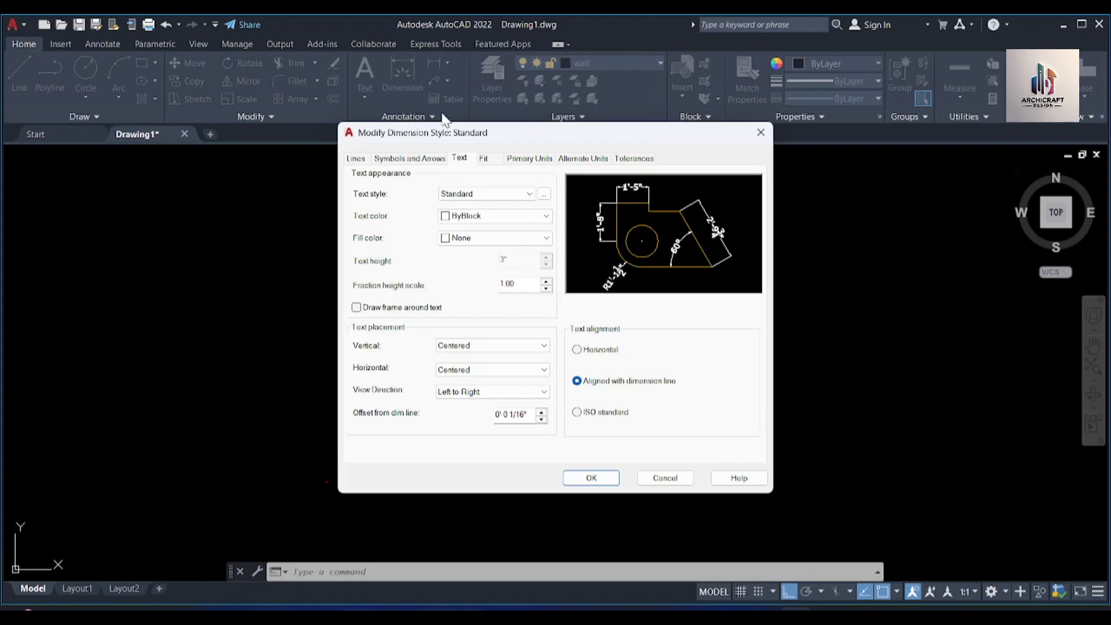
{"action": "left_click", "coordinate": [543, 194]}
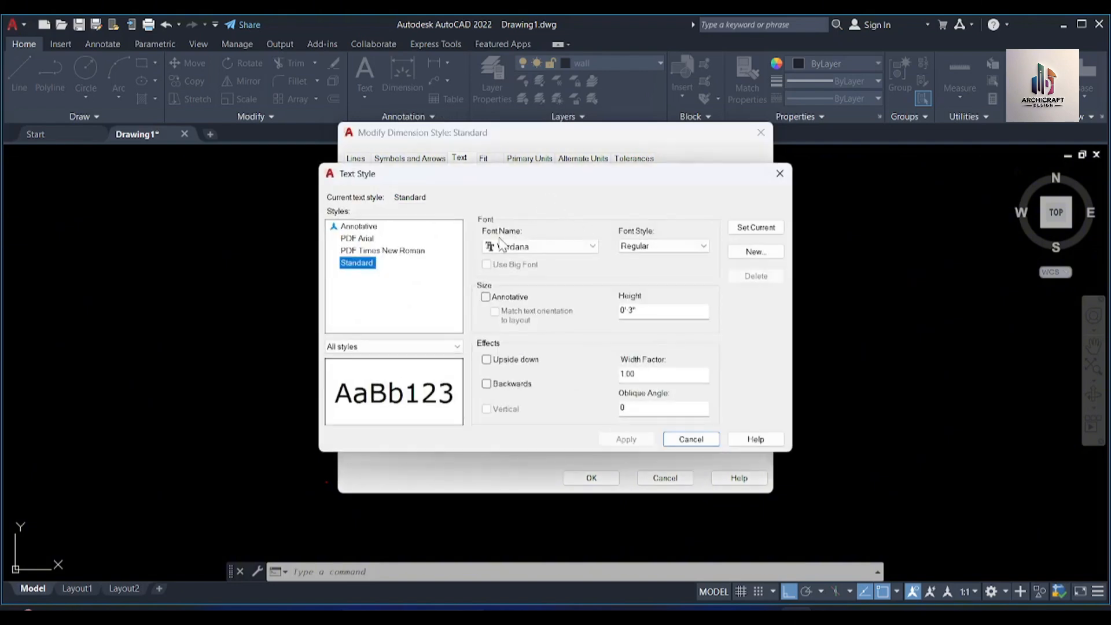
{"action": "left_click", "coordinate": [540, 247]}
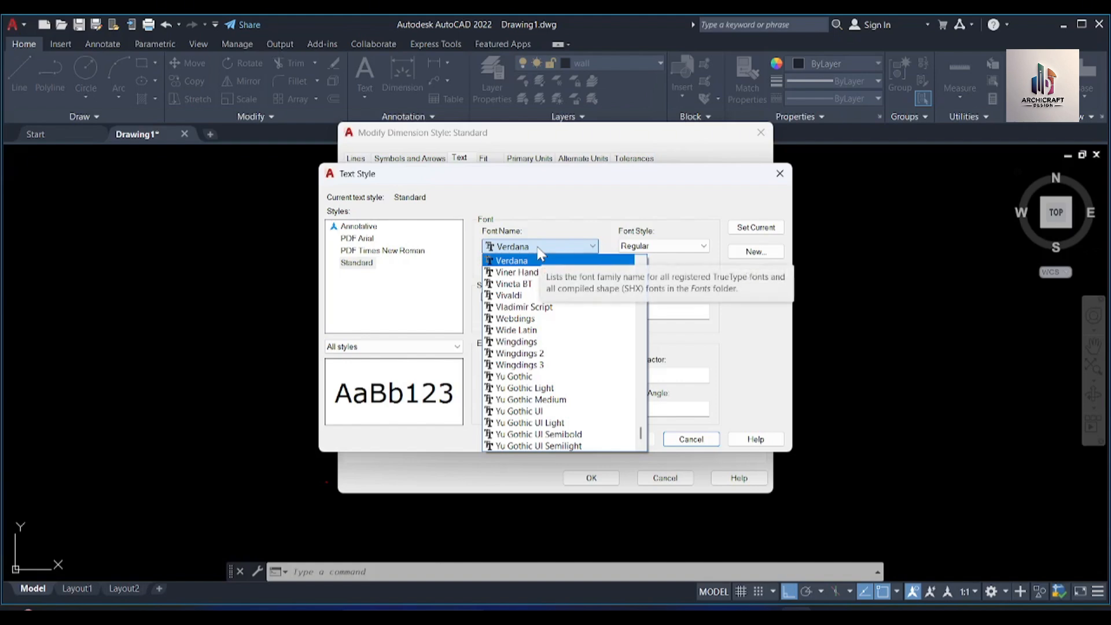
{"action": "left_click", "coordinate": [538, 252]}
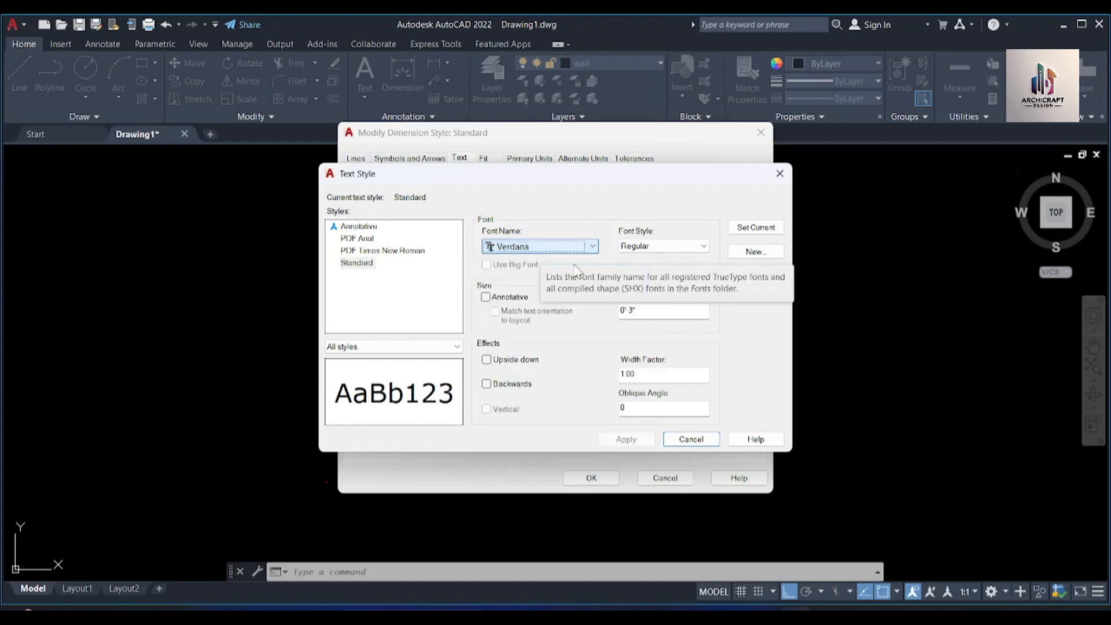
{"action": "left_click", "coordinate": [660, 312]}
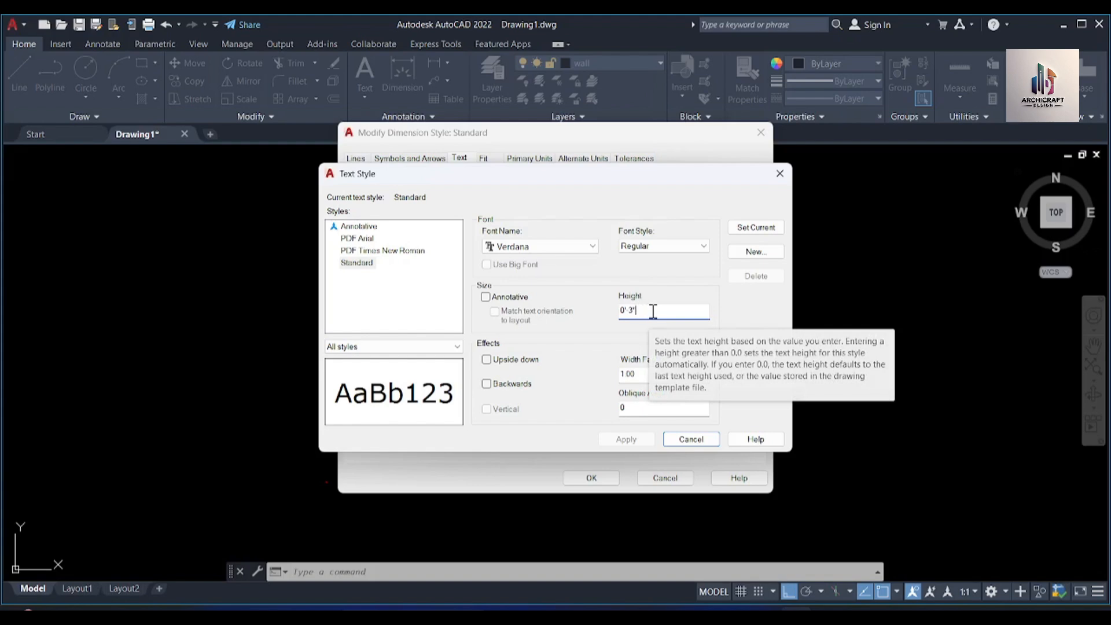
{"action": "left_click", "coordinate": [755, 229]}
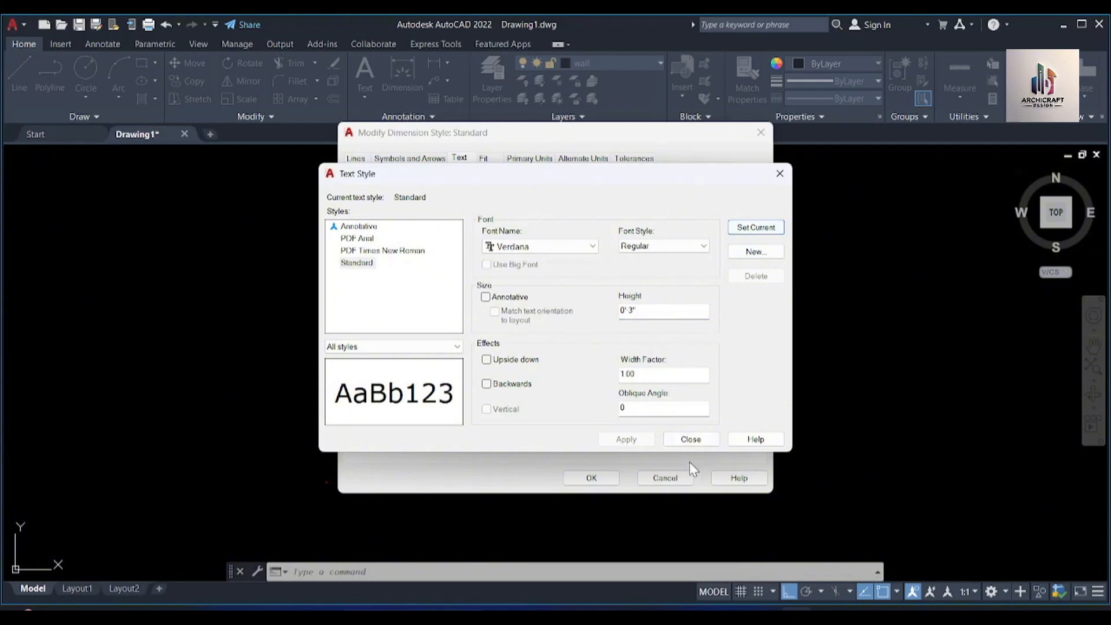
{"action": "left_click", "coordinate": [688, 439]}
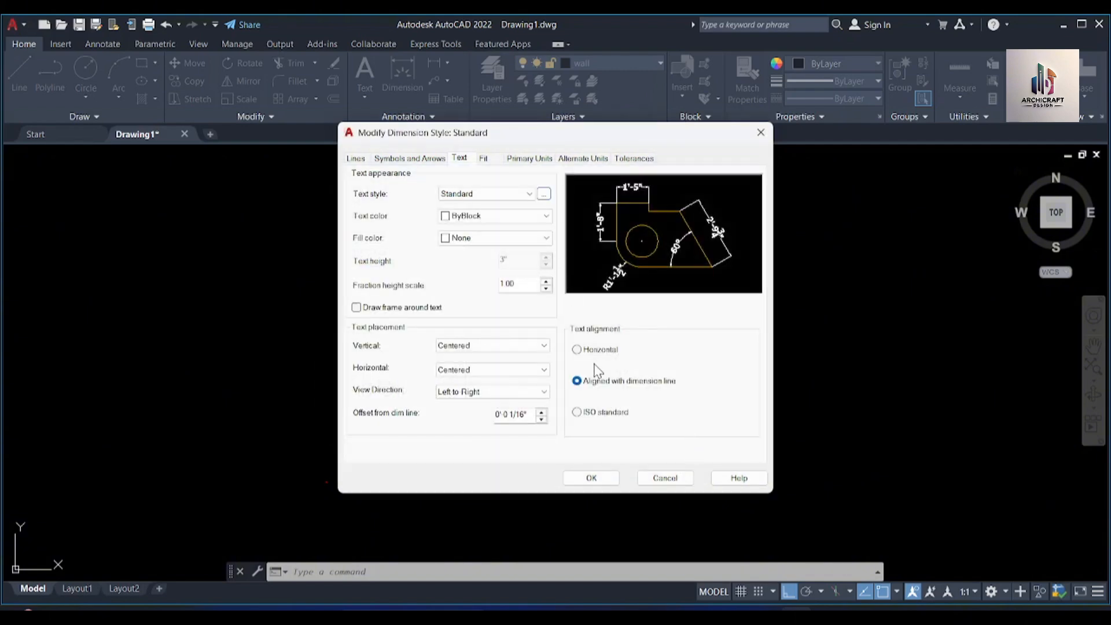
{"action": "left_click", "coordinate": [576, 350]}
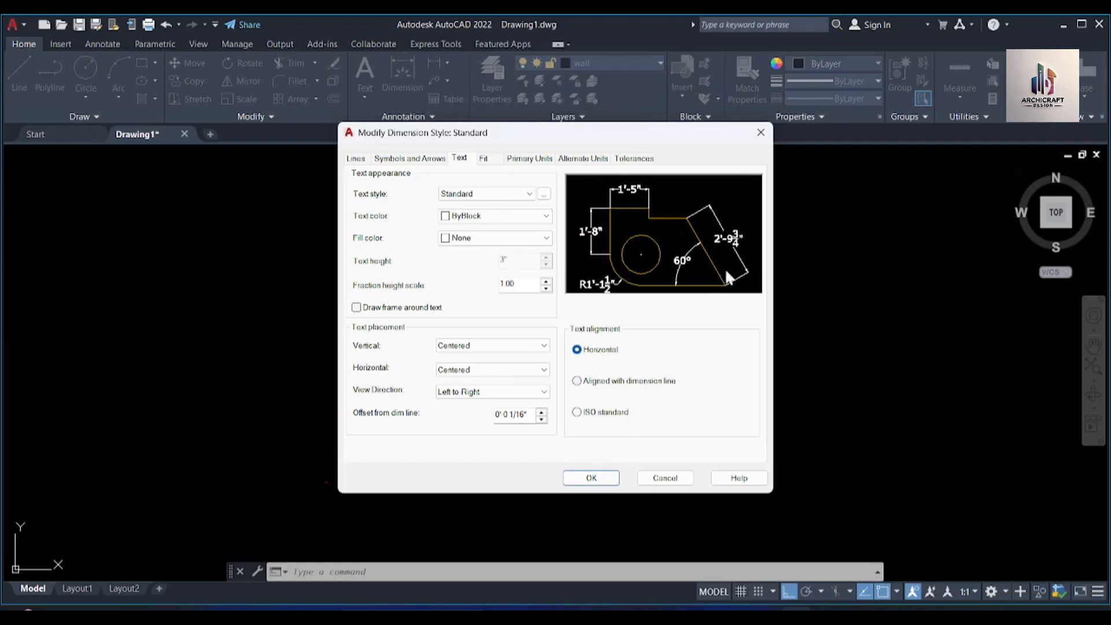
{"action": "left_click", "coordinate": [577, 381]}
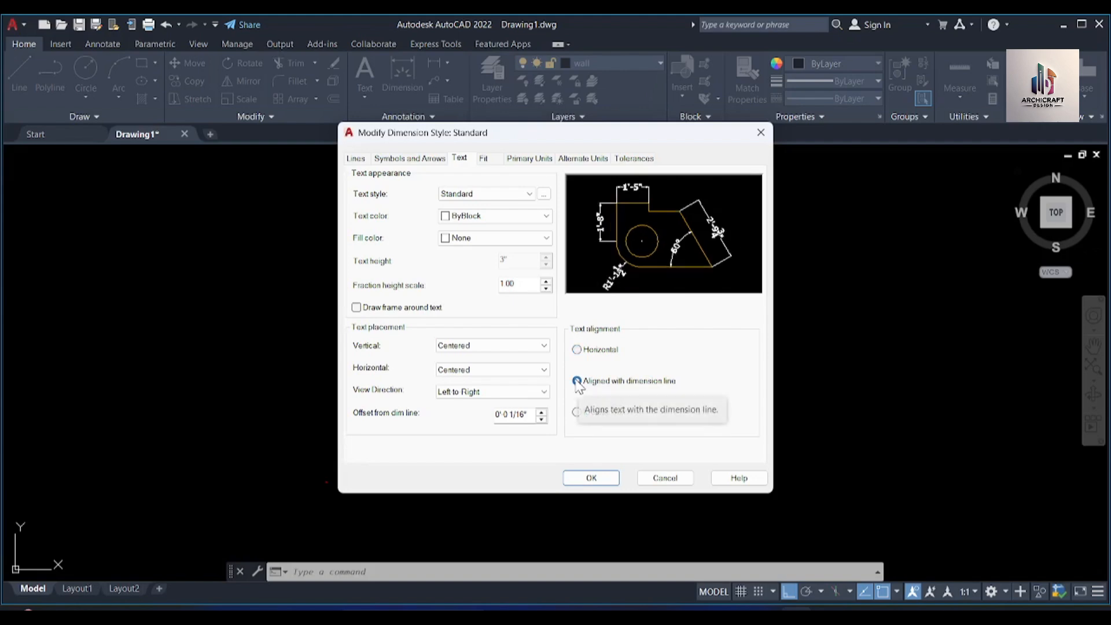
Step: Use Closed filled for the dimension style's first arrowhead and keep the same arrowhead for the leader
{"action": "left_click", "coordinate": [415, 158]}
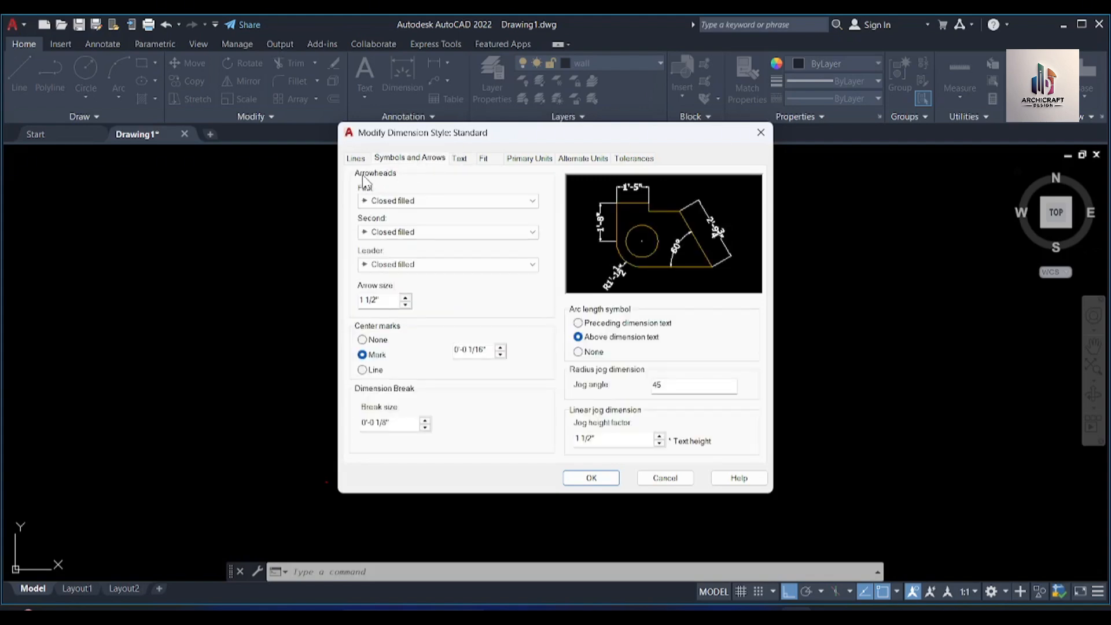
{"action": "left_click", "coordinate": [420, 202]}
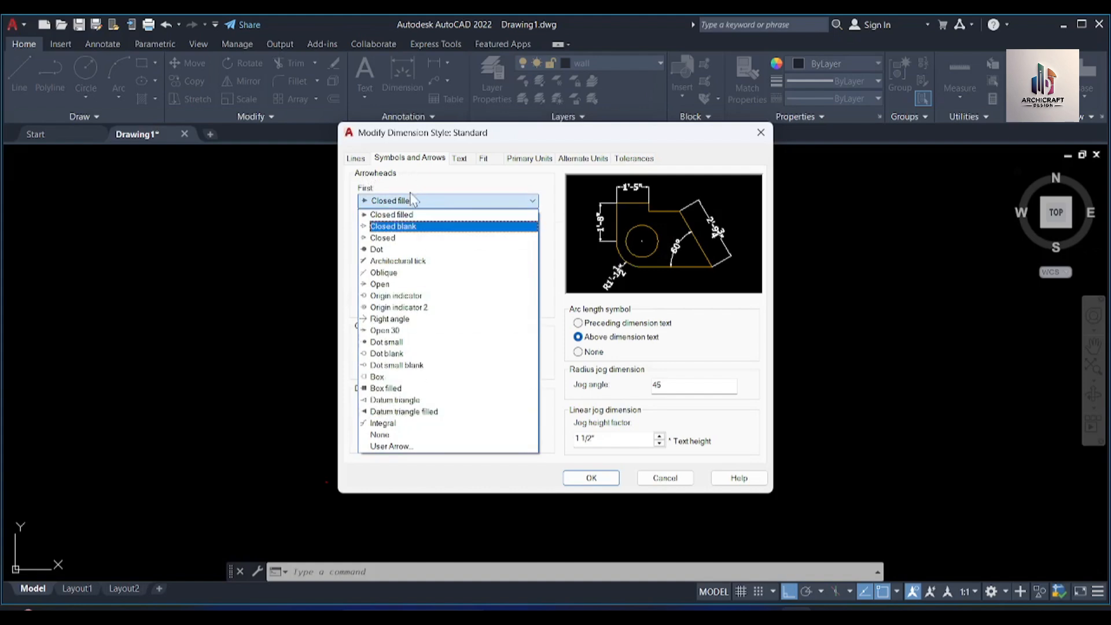
{"action": "left_click", "coordinate": [411, 214]}
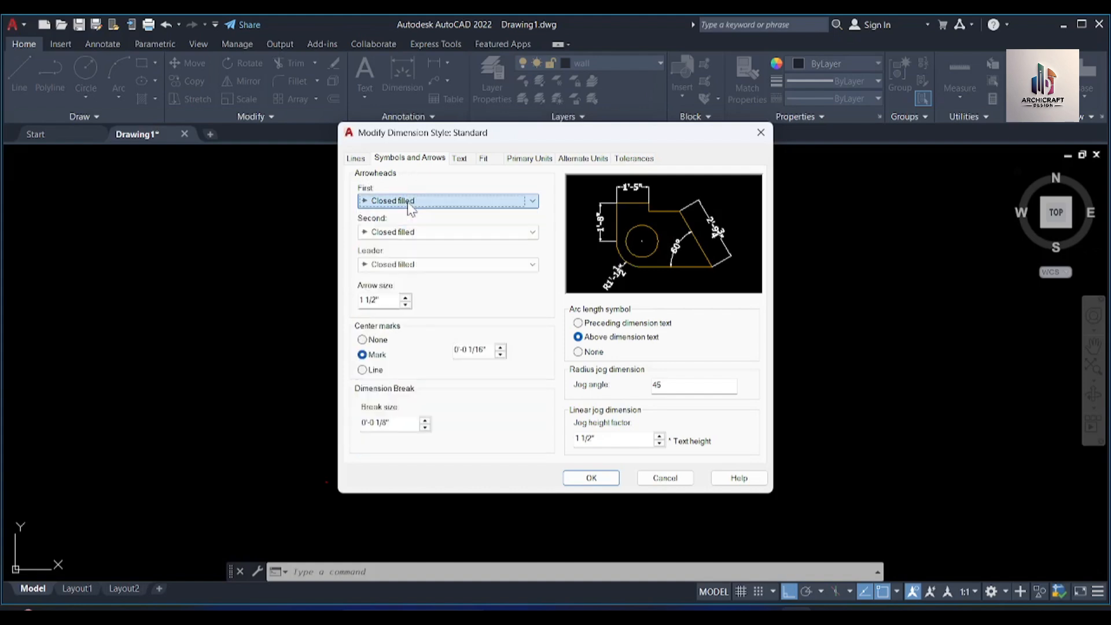
{"action": "left_click", "coordinate": [422, 266]}
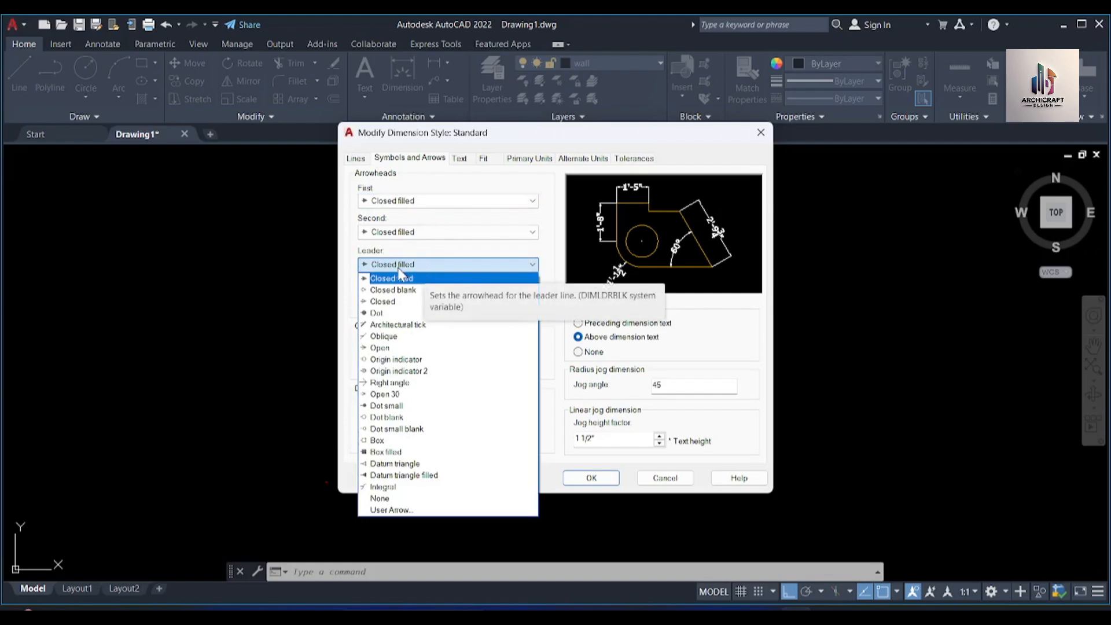
{"action": "left_click", "coordinate": [403, 266]}
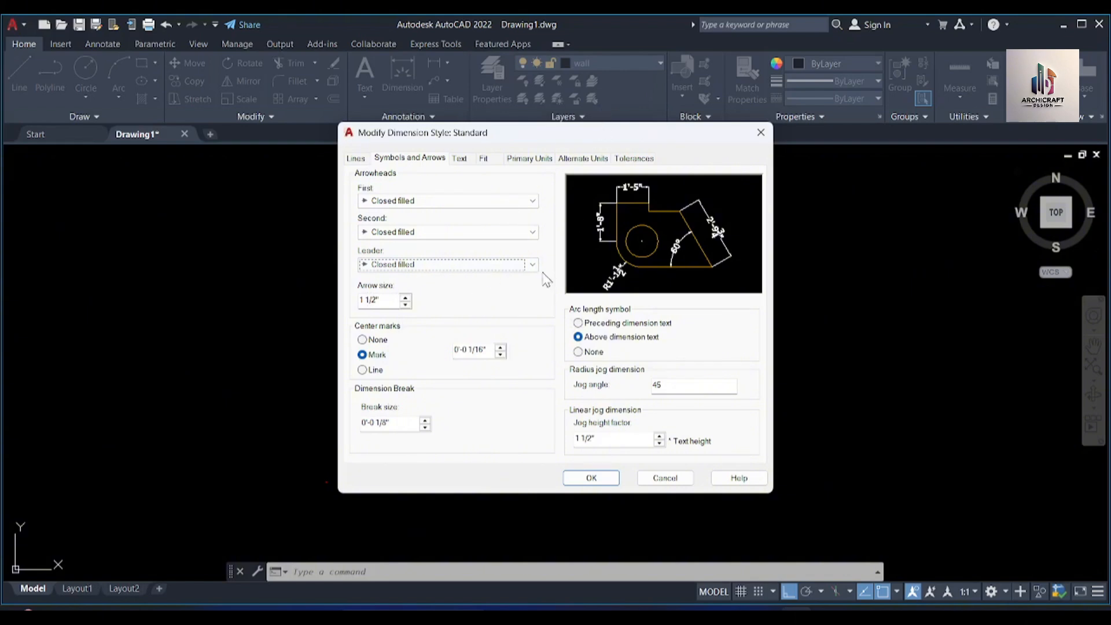
Step: Set the dimension style's arc length symbol to Above dimension text
{"action": "left_click", "coordinate": [393, 299]}
{"action": "left_click", "coordinate": [578, 322]}
{"action": "left_click", "coordinate": [578, 336]}
Step: Review the text, primary units and line settings, then accept the Standard dimension style and make it current
{"action": "left_click", "coordinate": [461, 159]}
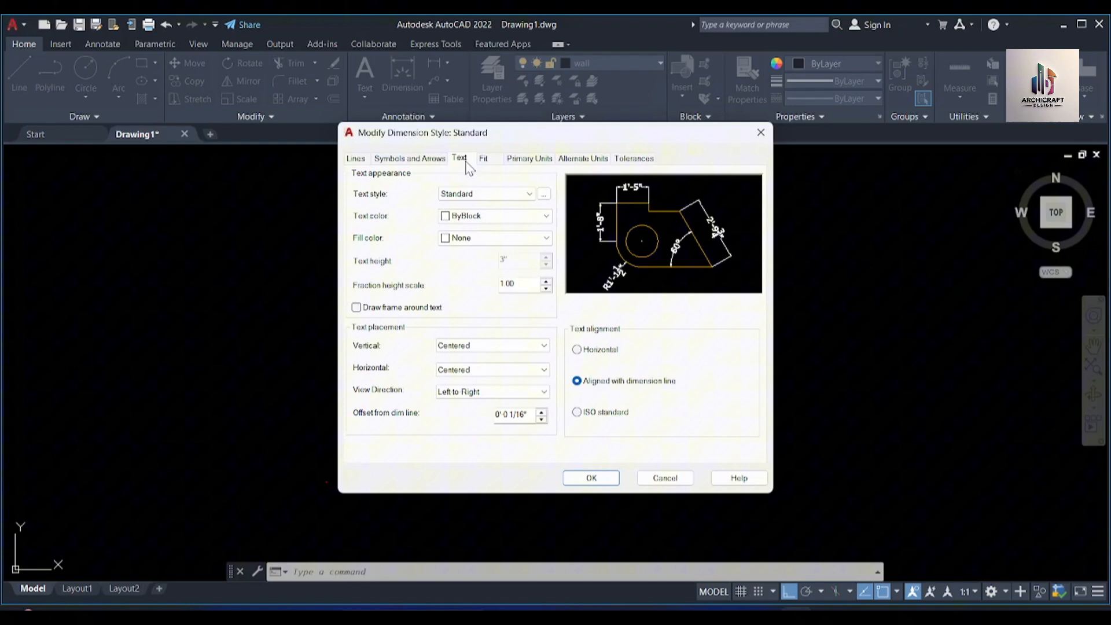
{"action": "left_click", "coordinate": [537, 159]}
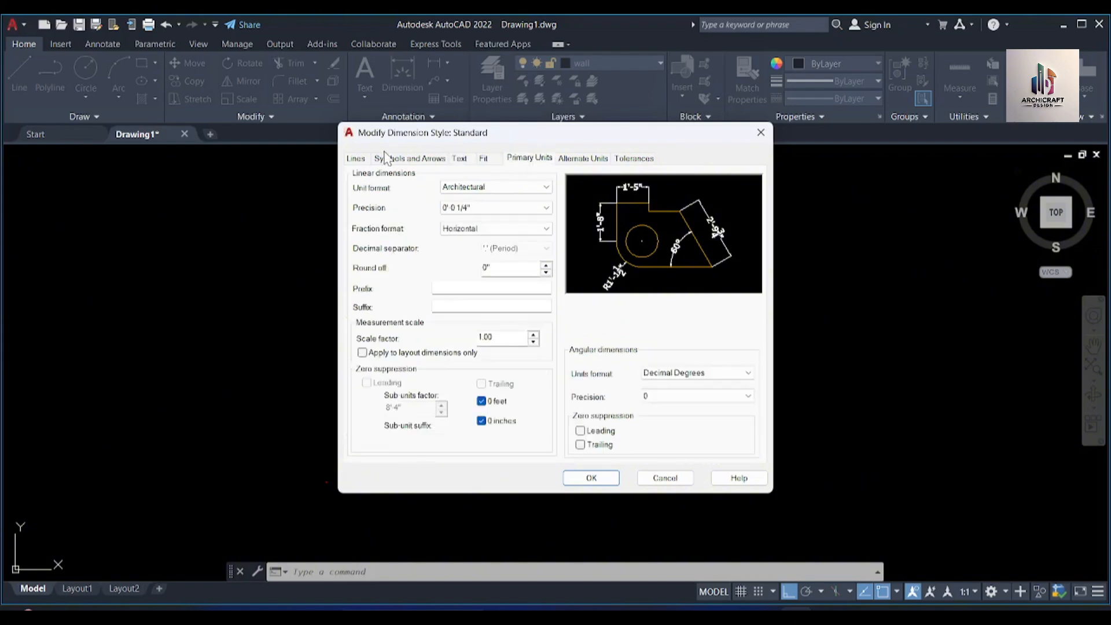
{"action": "left_click", "coordinate": [355, 159]}
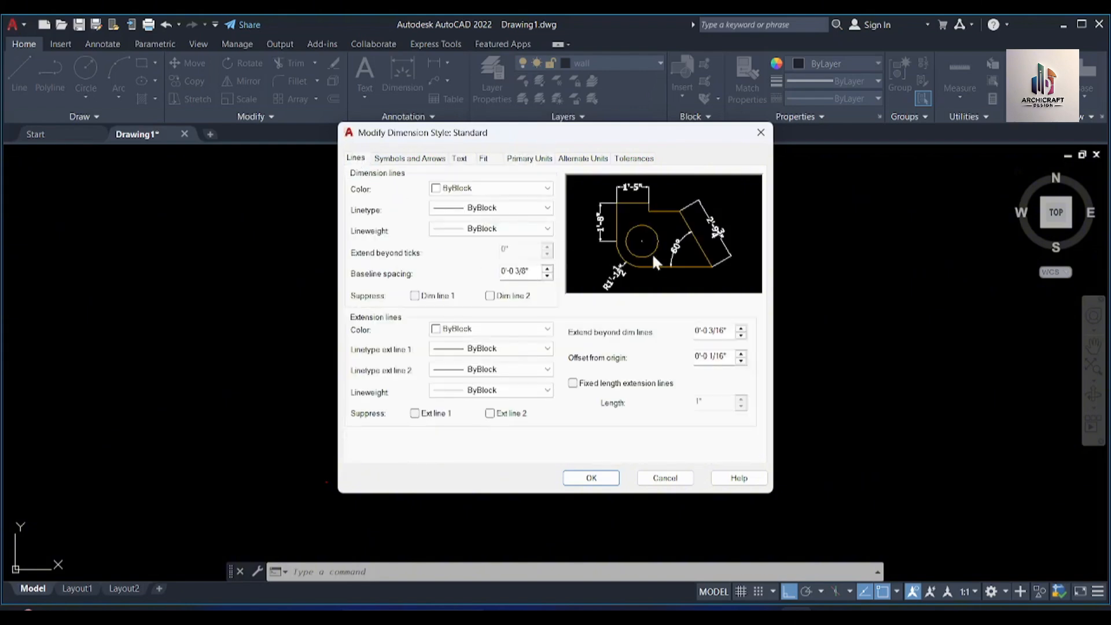
{"action": "left_click", "coordinate": [595, 479]}
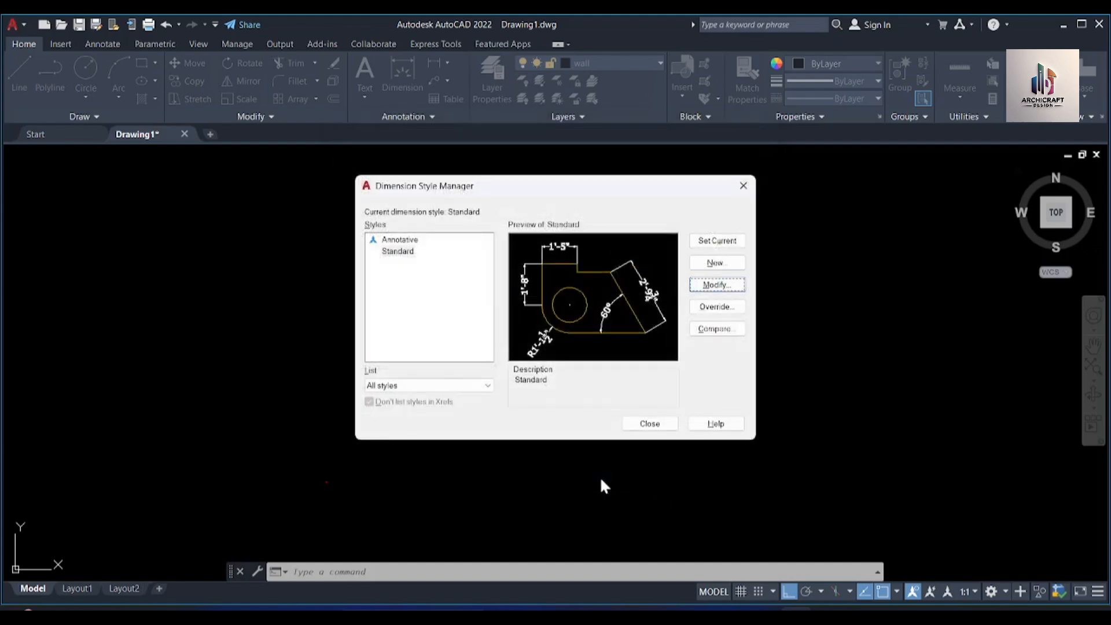
{"action": "left_click", "coordinate": [709, 240]}
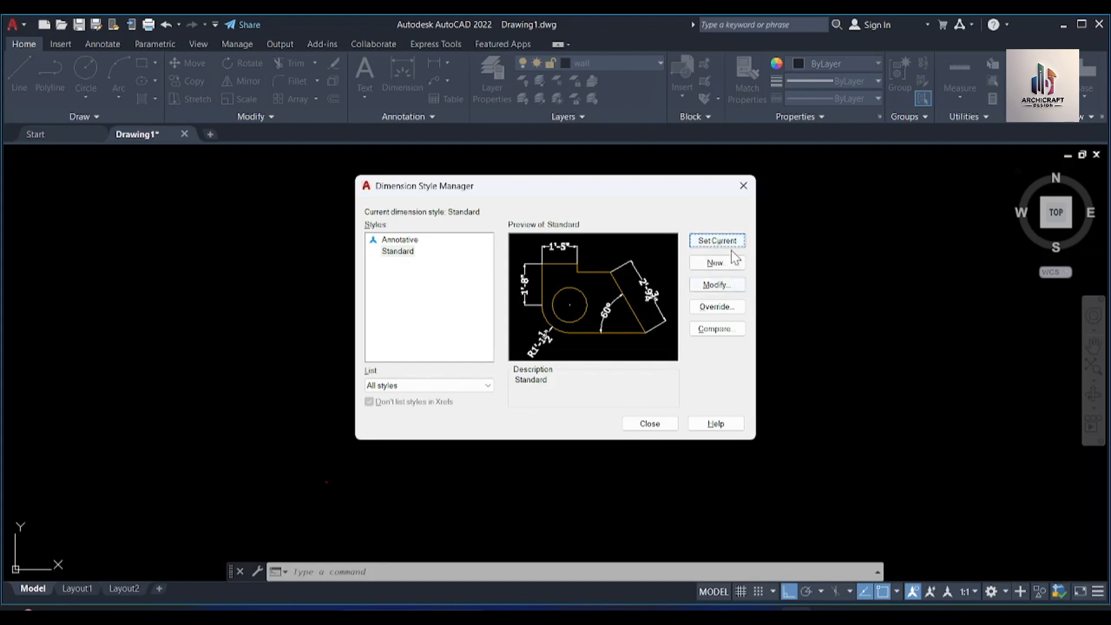
{"action": "left_click", "coordinate": [651, 423]}
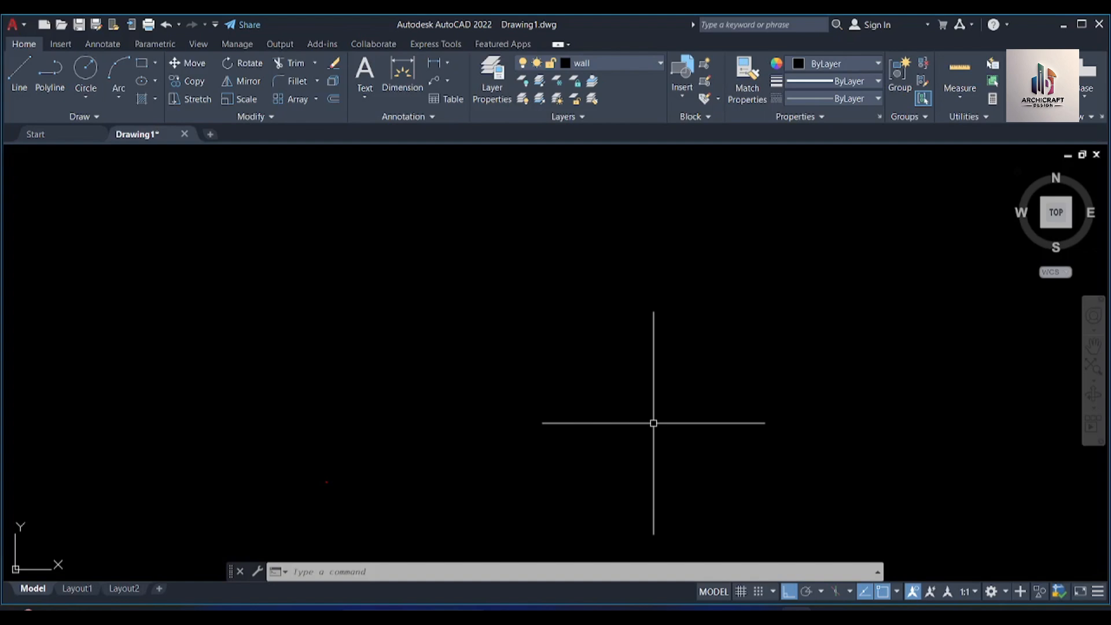
Step: Set the model space limits with the lower left corner at 0,0 and the upper right corner at 1000,1000
{"action": "type", "text": "LIMI"}
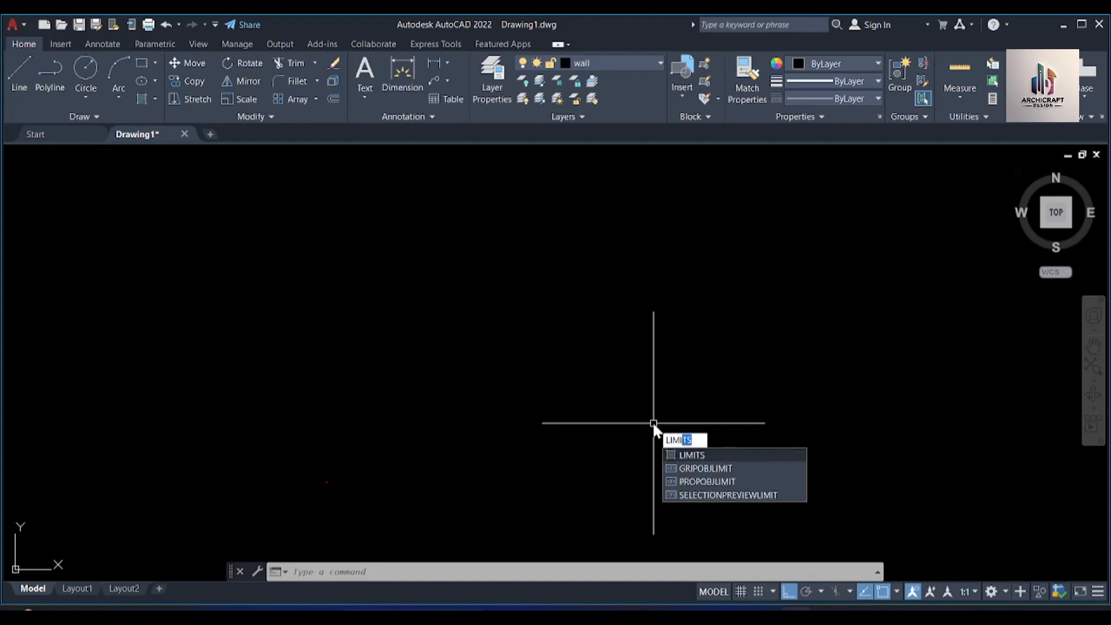
{"action": "type", "text": "TS"}
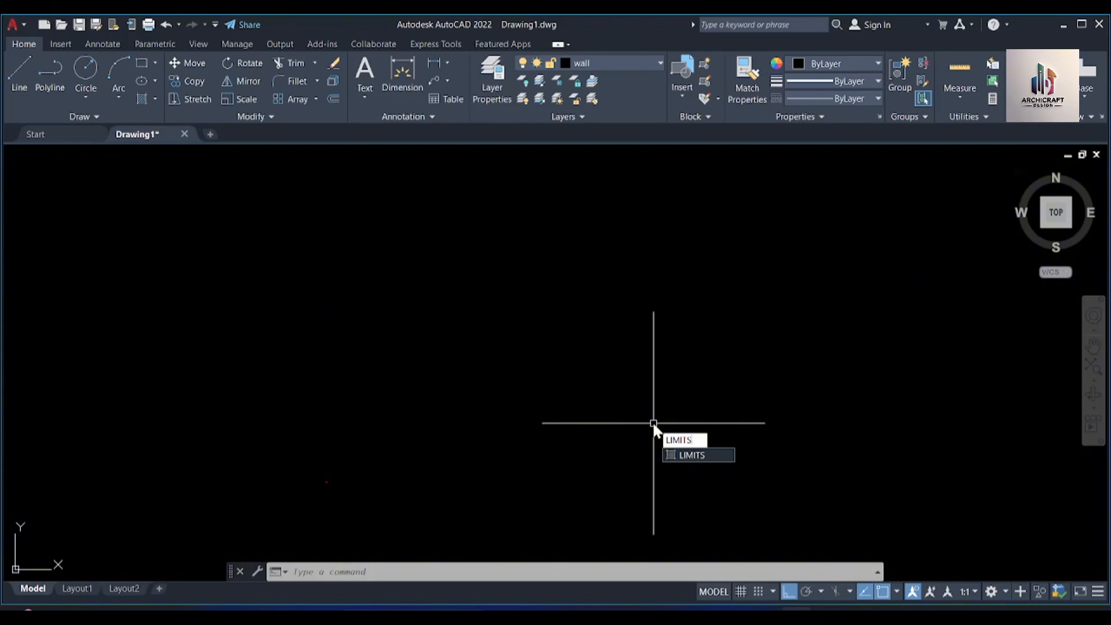
{"action": "key", "text": "Return"}
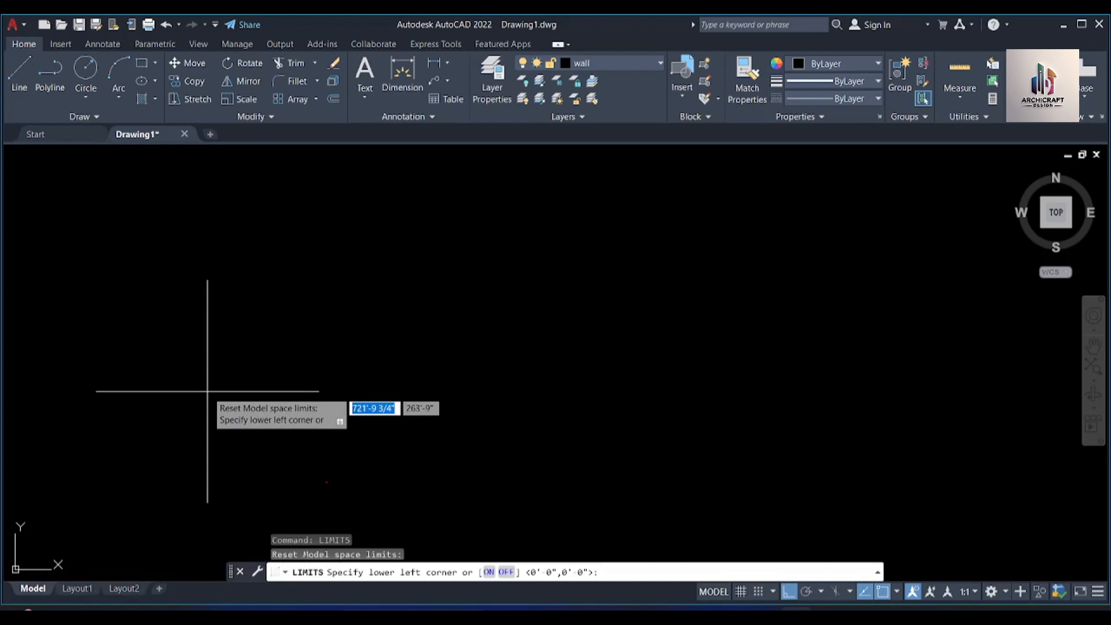
{"action": "type", "text": "0"}
{"action": "key", "text": "Tab"}
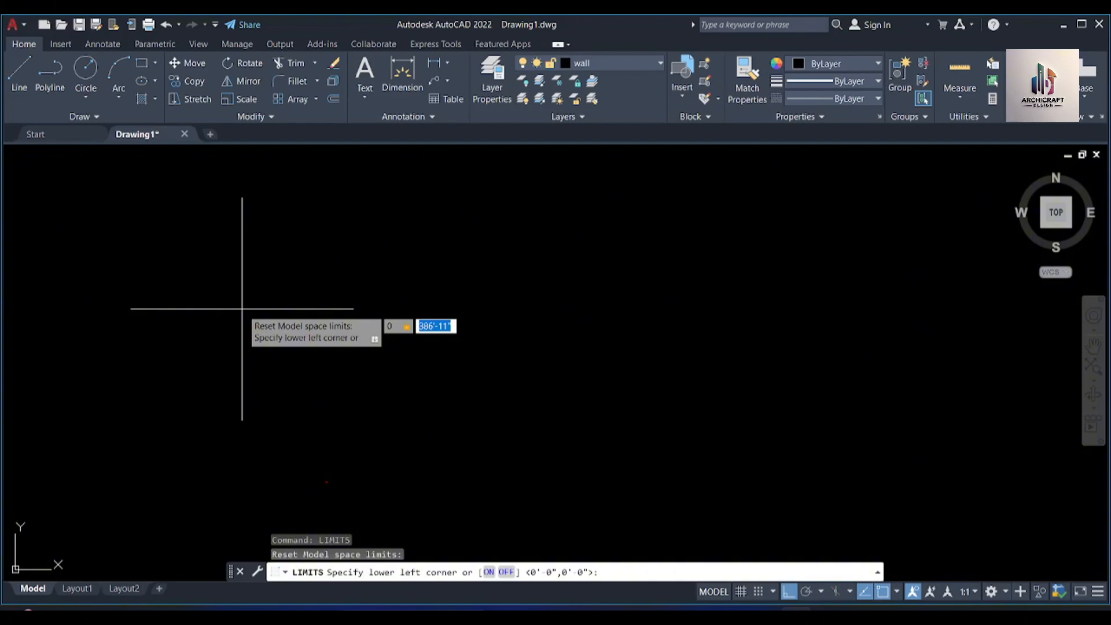
{"action": "type", "text": "0"}
{"action": "key", "text": "Return"}
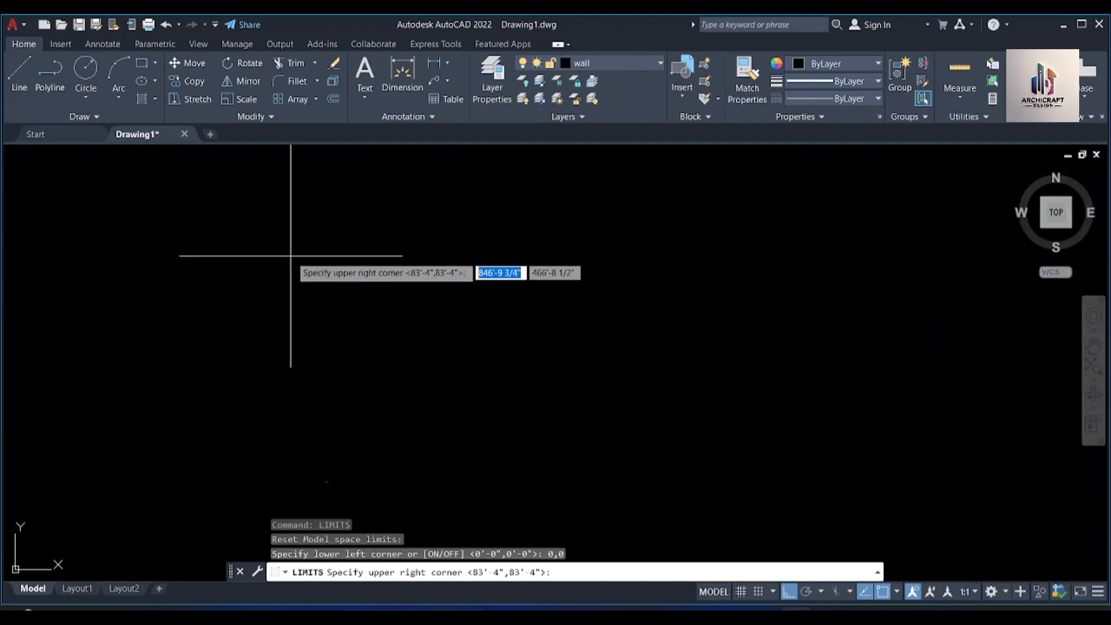
{"action": "type", "text": "100"}
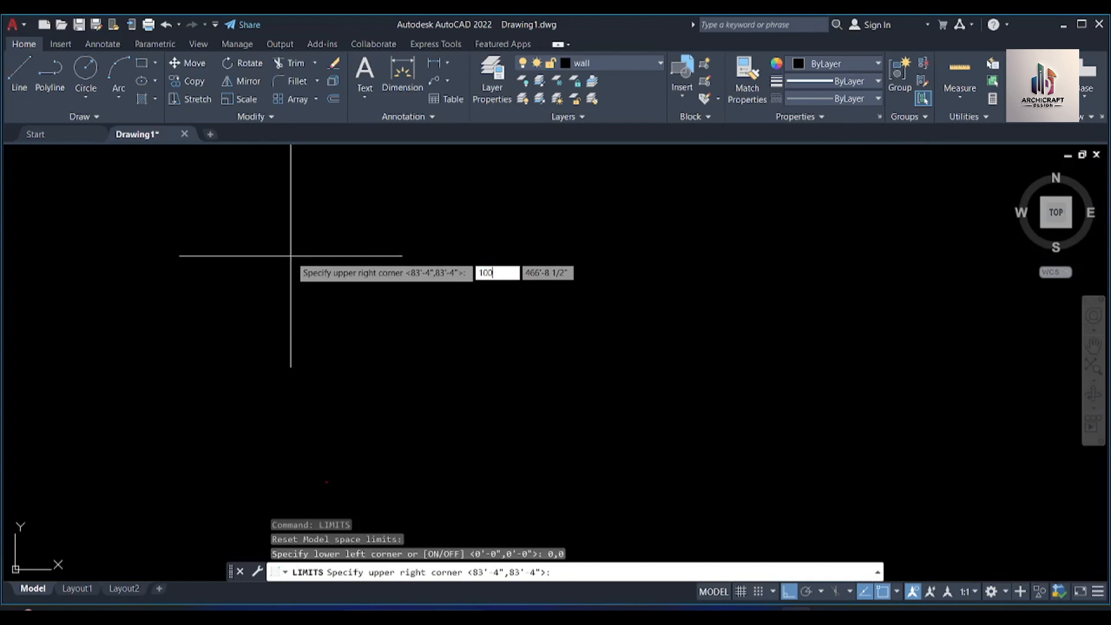
{"action": "type", "text": "0"}
{"action": "key", "text": "Tab"}
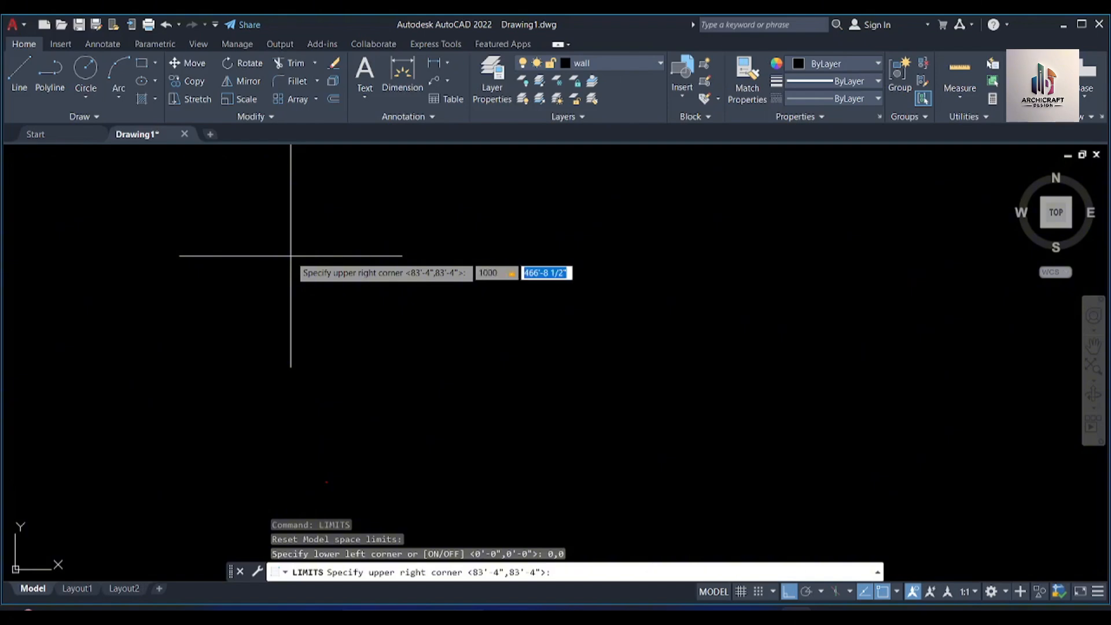
{"action": "type", "text": "1000"}
{"action": "key", "text": "Return"}
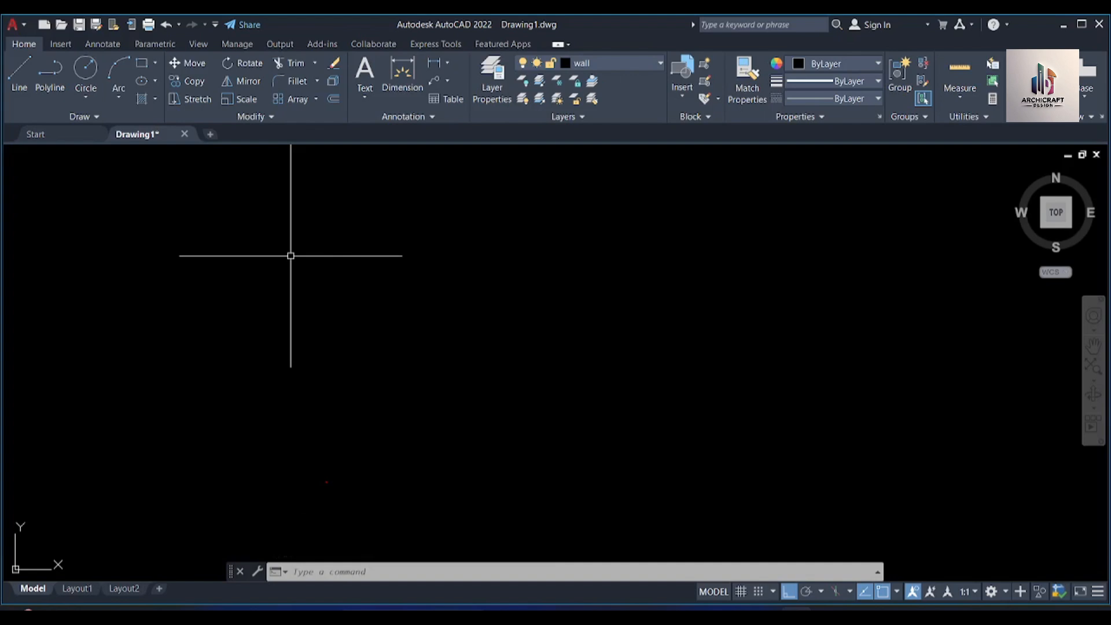
Step: Zoom to All so the view fits the new drawing limits
{"action": "type", "text": "z"}
{"action": "key", "text": "Return"}
{"action": "type", "text": "a"}
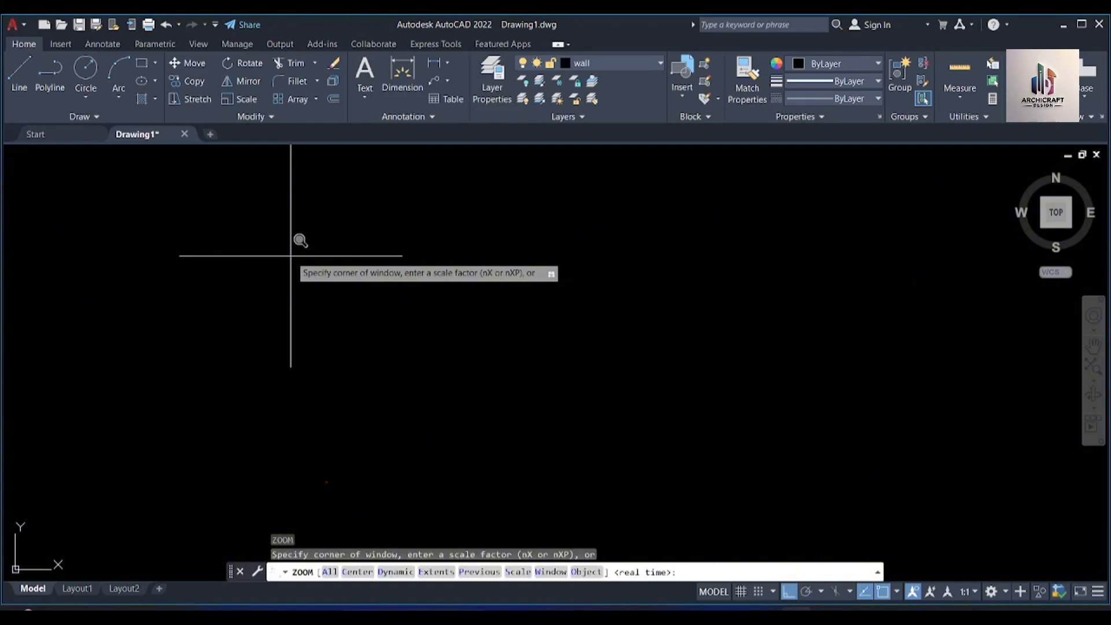
{"action": "key", "text": "Return"}
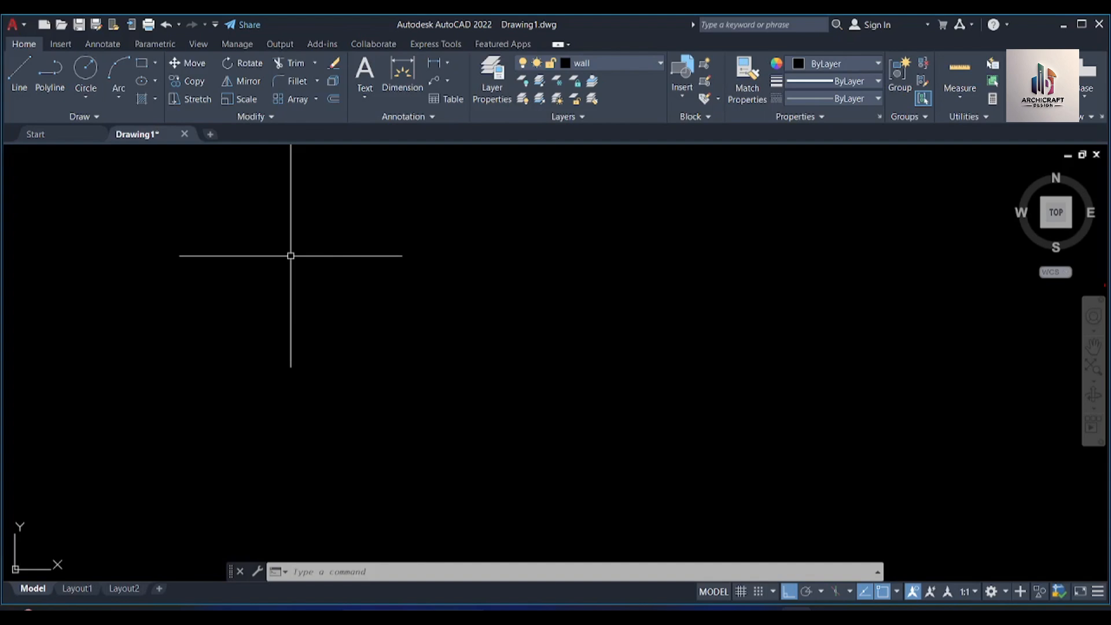
Step: Draw a horizontal test line about 112' long in the upper middle of the drawing area
{"action": "type", "text": "l"}
{"action": "key", "text": "Return"}
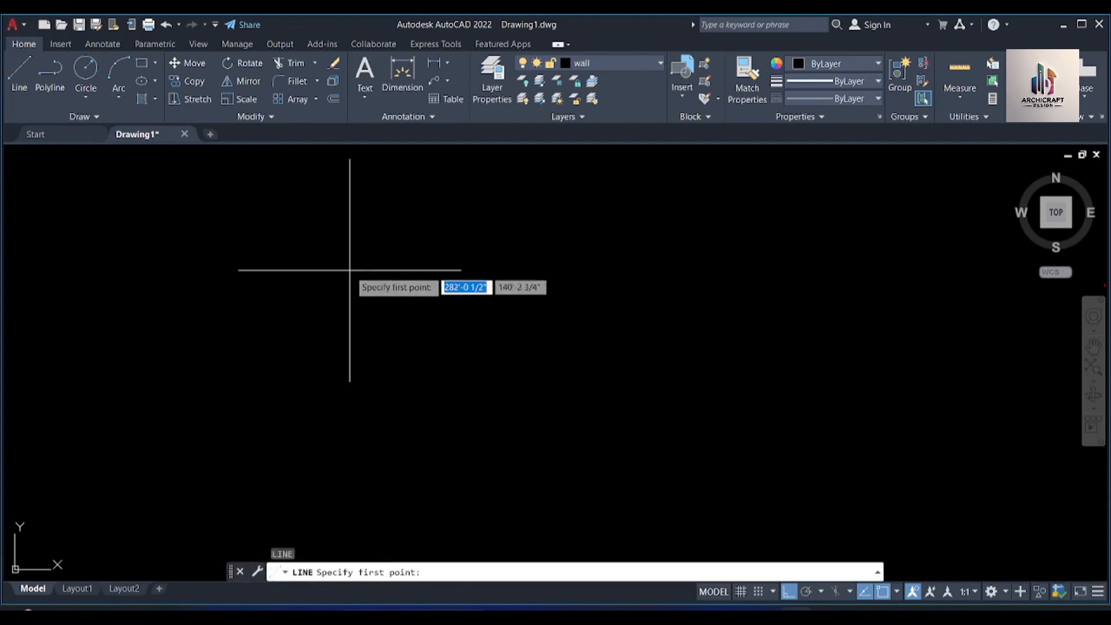
{"action": "left_click", "coordinate": [350, 272]}
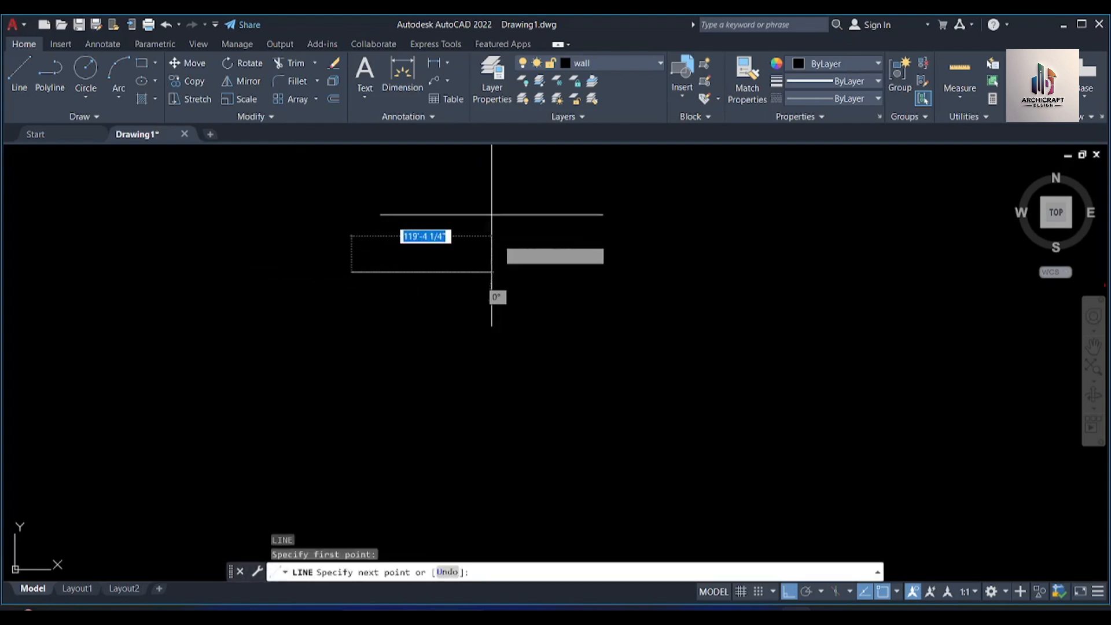
{"action": "left_click", "coordinate": [483, 273]}
{"action": "key", "text": "Return"}
{"action": "scroll", "coordinate": [409, 265], "scroll_direction": "up", "scroll_amount": 5}
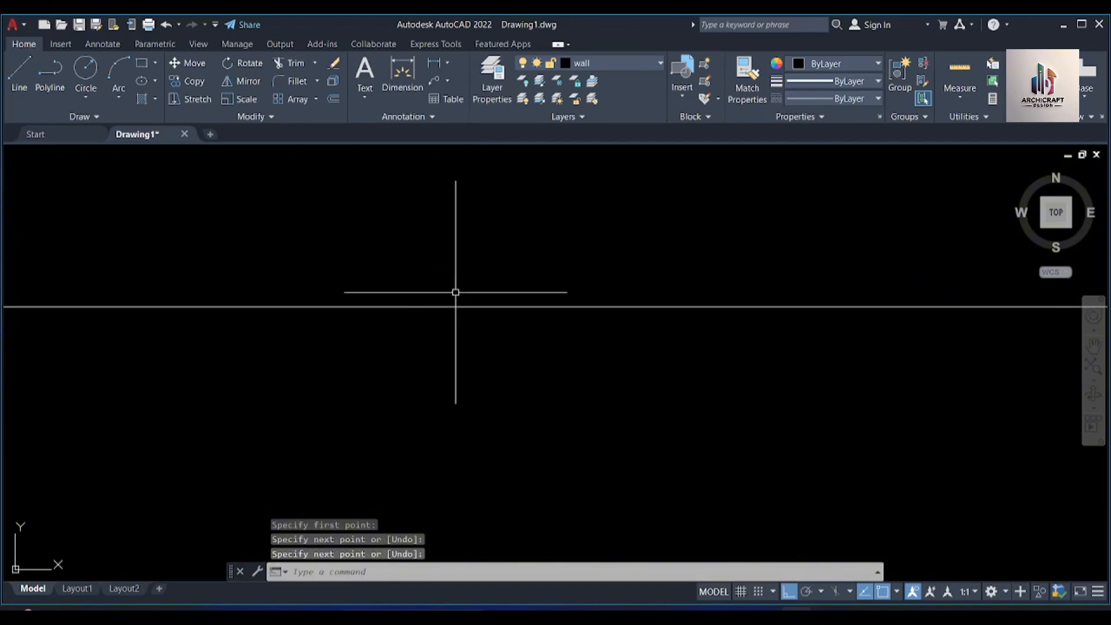
{"action": "scroll", "coordinate": [461, 303], "scroll_direction": "down", "scroll_amount": 2}
{"action": "left_click", "coordinate": [459, 304]}
{"action": "left_click", "coordinate": [430, 294]}
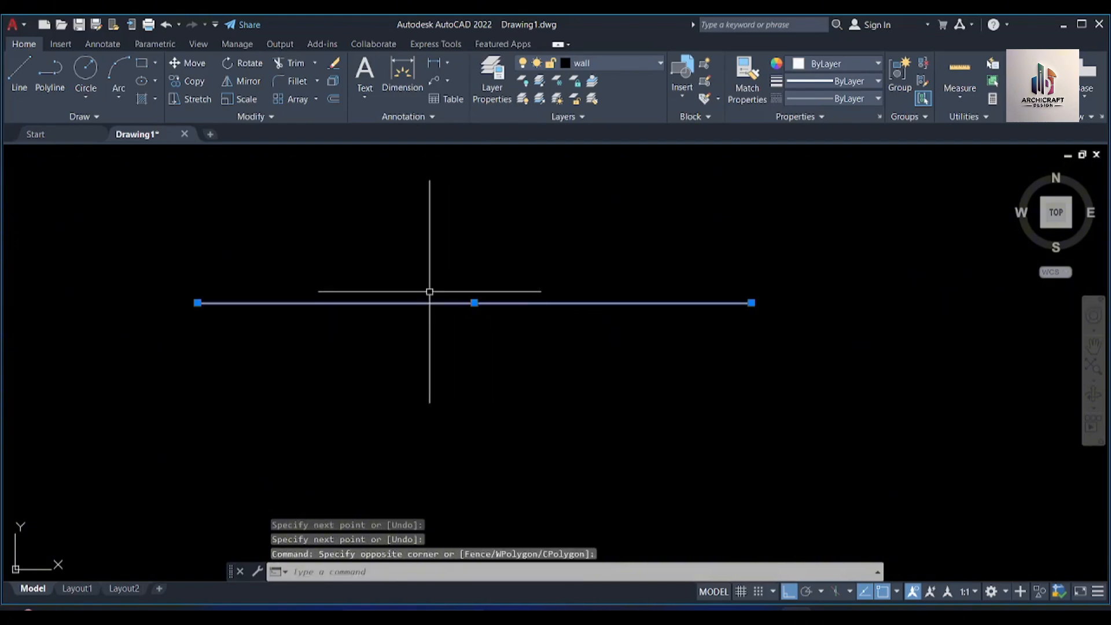
{"action": "key", "text": "Escape"}
{"action": "key", "text": "Escape"}
Step: Add a linear dimension between the test line's endpoints, placed just above it, and inspect its text up close
{"action": "type", "text": "dimlinear"}
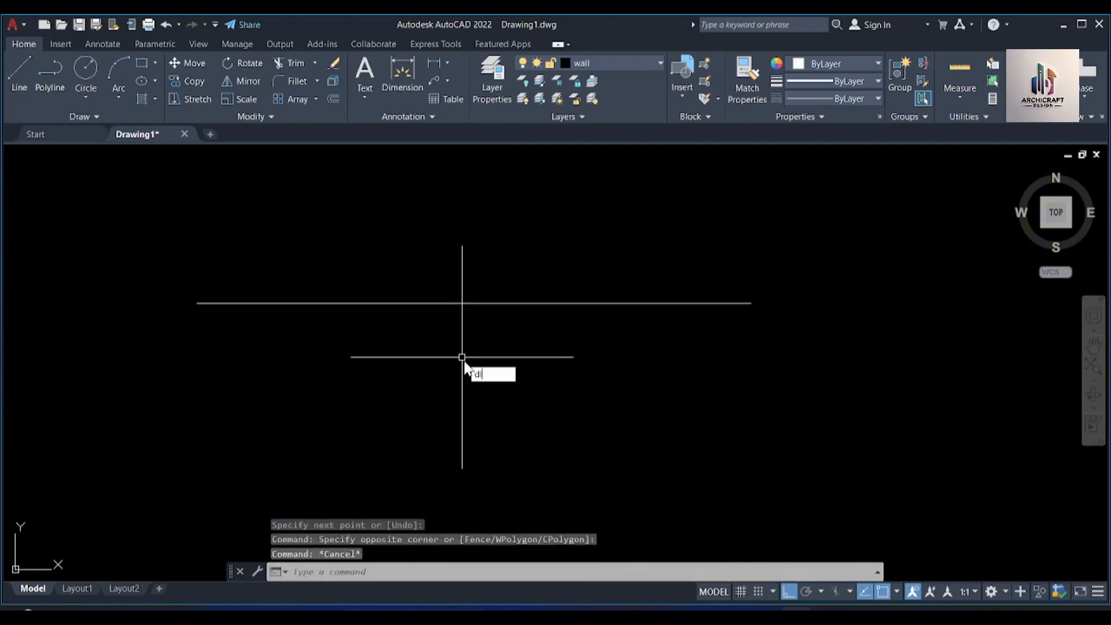
{"action": "key", "text": "Return"}
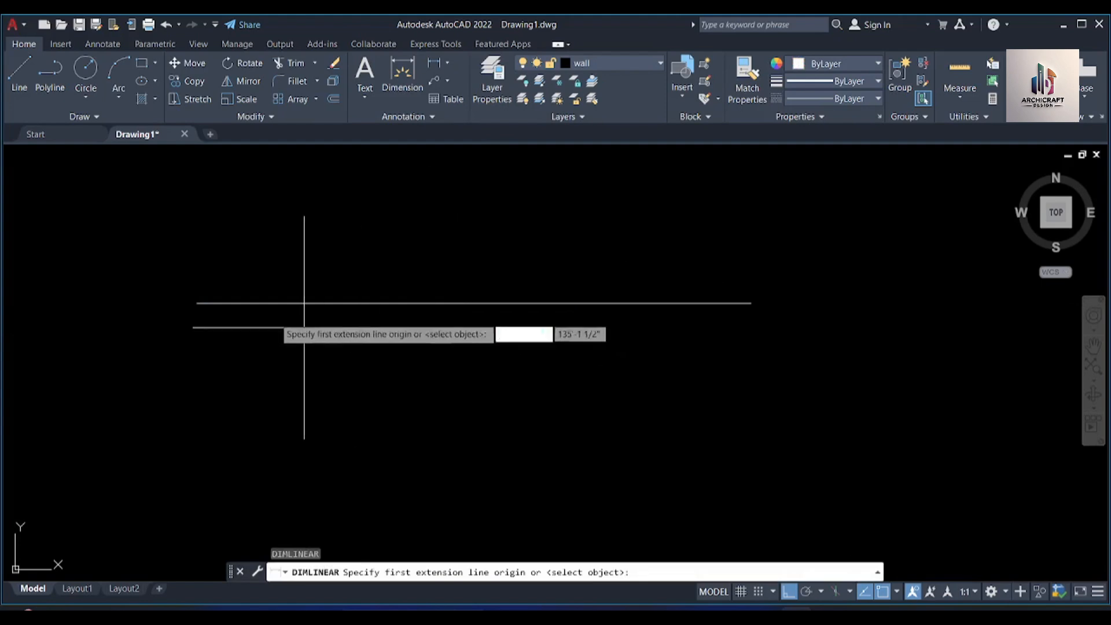
{"action": "left_click", "coordinate": [197, 302]}
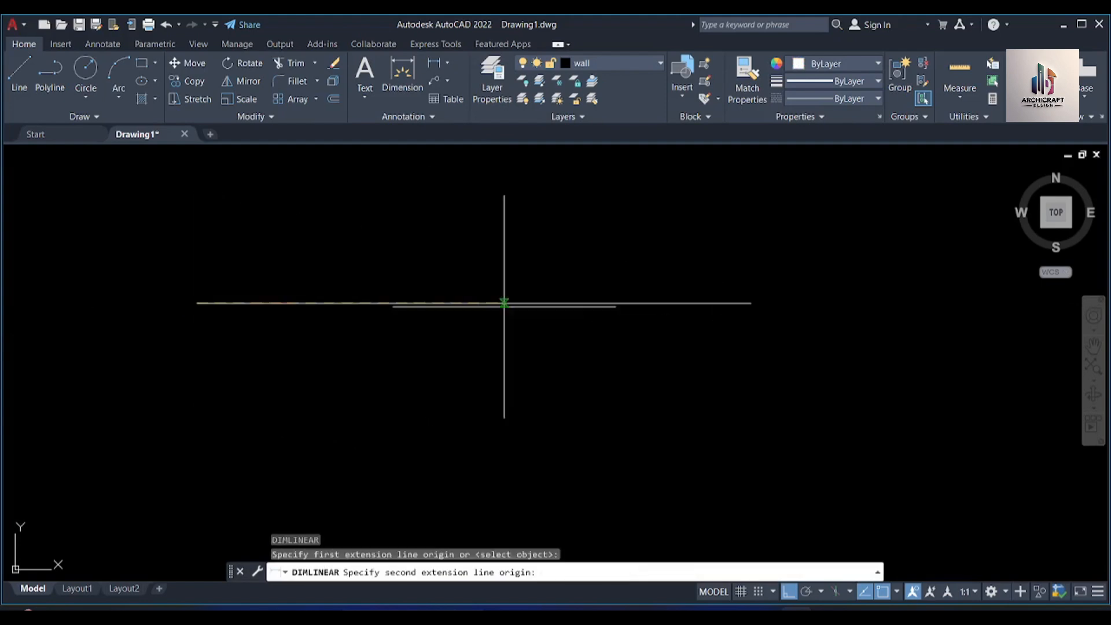
{"action": "left_click", "coordinate": [751, 303]}
{"action": "left_click", "coordinate": [738, 267]}
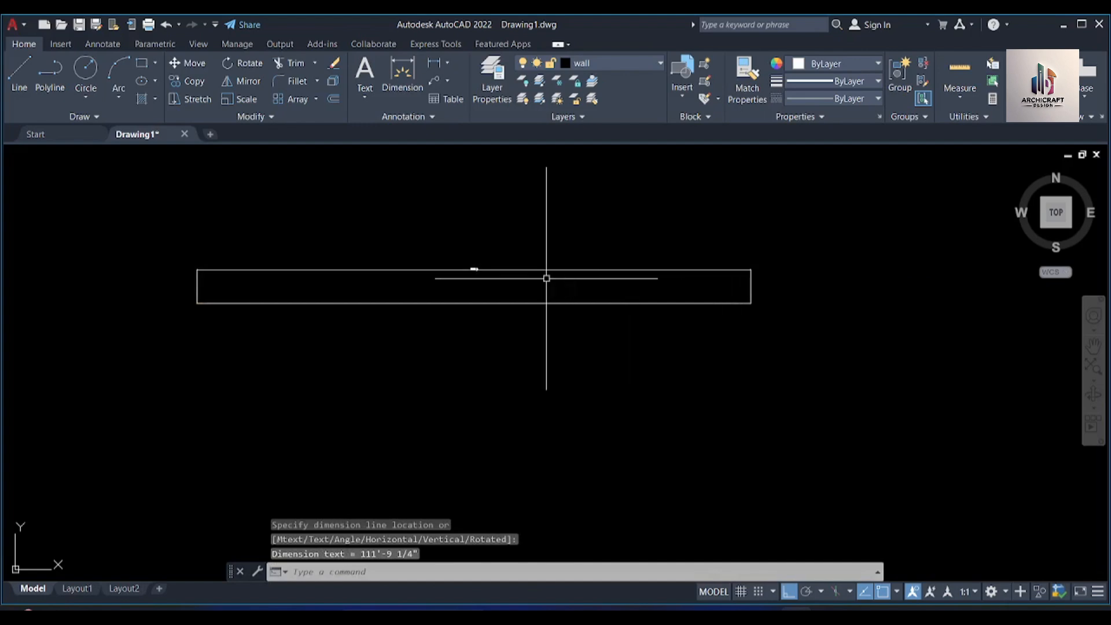
{"action": "scroll", "coordinate": [429, 248], "scroll_direction": "up", "scroll_amount": 5}
{"action": "scroll", "coordinate": [265, 206], "scroll_direction": "up", "scroll_amount": 4}
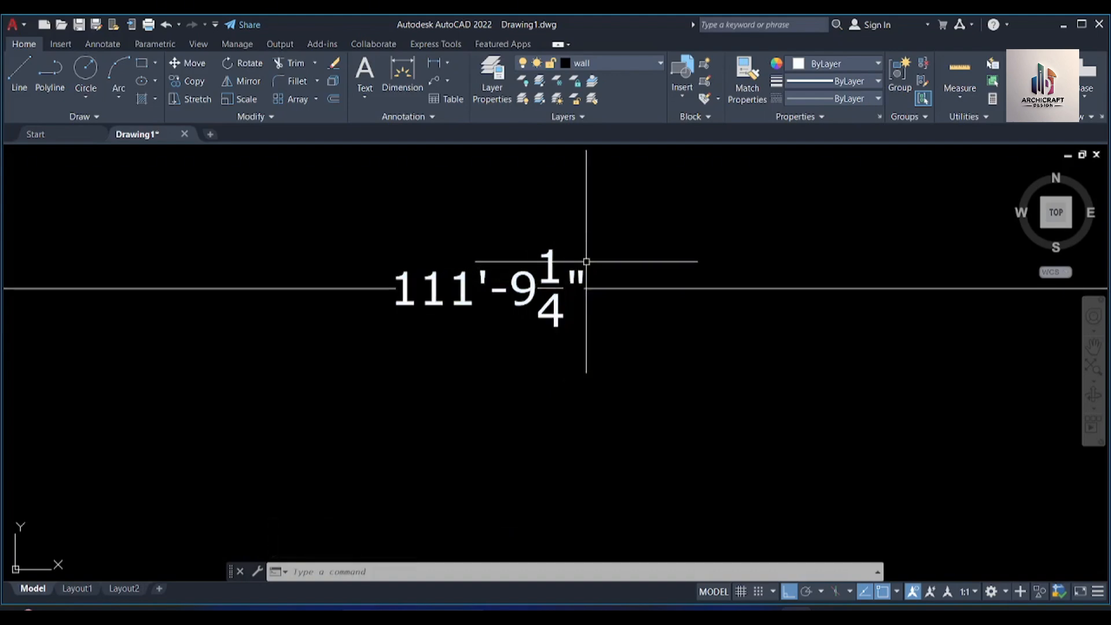
{"action": "scroll", "coordinate": [585, 262], "scroll_direction": "down", "scroll_amount": 2}
{"action": "scroll", "coordinate": [585, 261], "scroll_direction": "down", "scroll_amount": 2}
Step: Delete the test line together with its linear dimension
{"action": "left_click", "coordinate": [598, 239]}
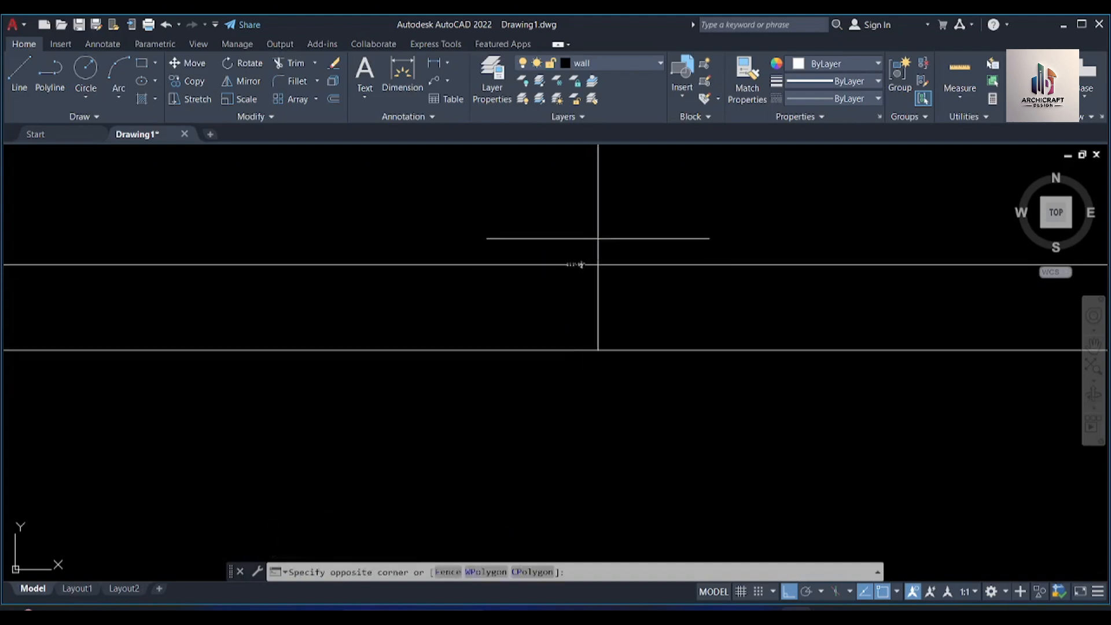
{"action": "left_click", "coordinate": [439, 414]}
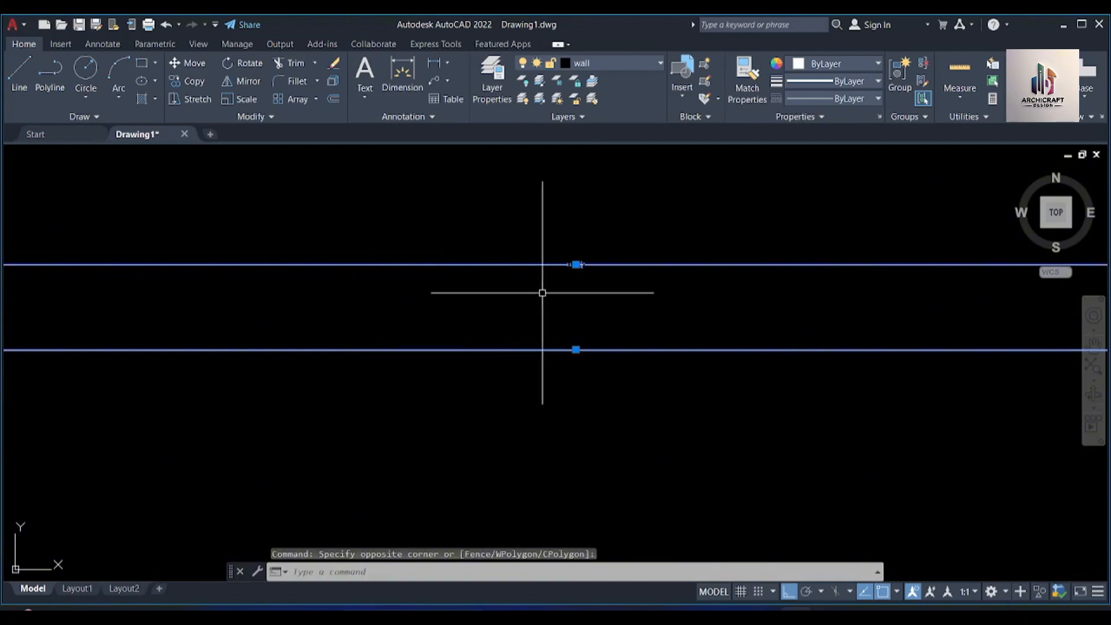
{"action": "key", "text": "Delete"}
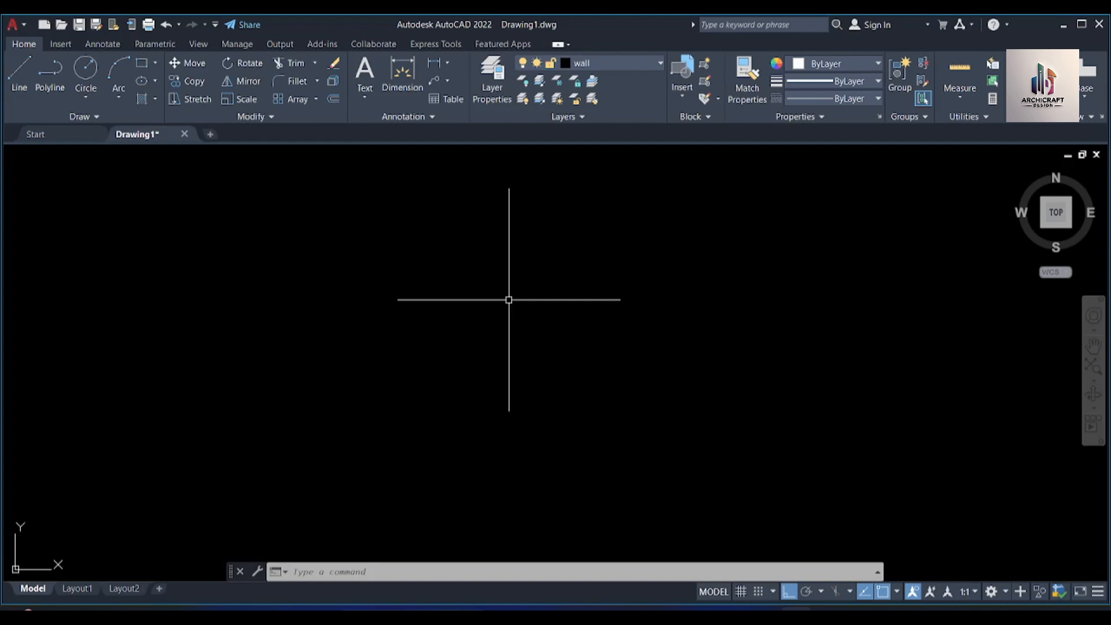
Step: Draw a stepped chain of six alternating horizontal and vertical line segments, with the lower horizontal segment about 6'-4" long
{"action": "type", "text": "l"}
{"action": "key", "text": "Return"}
{"action": "left_click", "coordinate": [393, 268]}
{"action": "left_click", "coordinate": [493, 268]}
{"action": "left_click", "coordinate": [493, 373]}
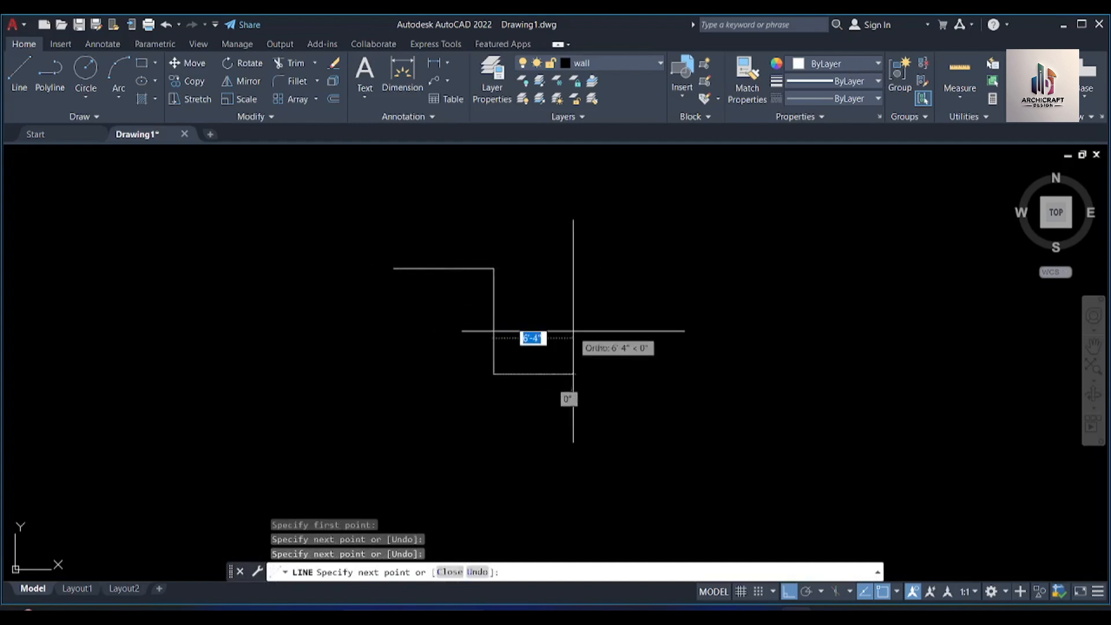
{"action": "left_click", "coordinate": [573, 331]}
{"action": "left_click", "coordinate": [574, 295]}
{"action": "left_click", "coordinate": [629, 296]}
{"action": "left_click", "coordinate": [654, 417]}
{"action": "key", "text": "Return"}
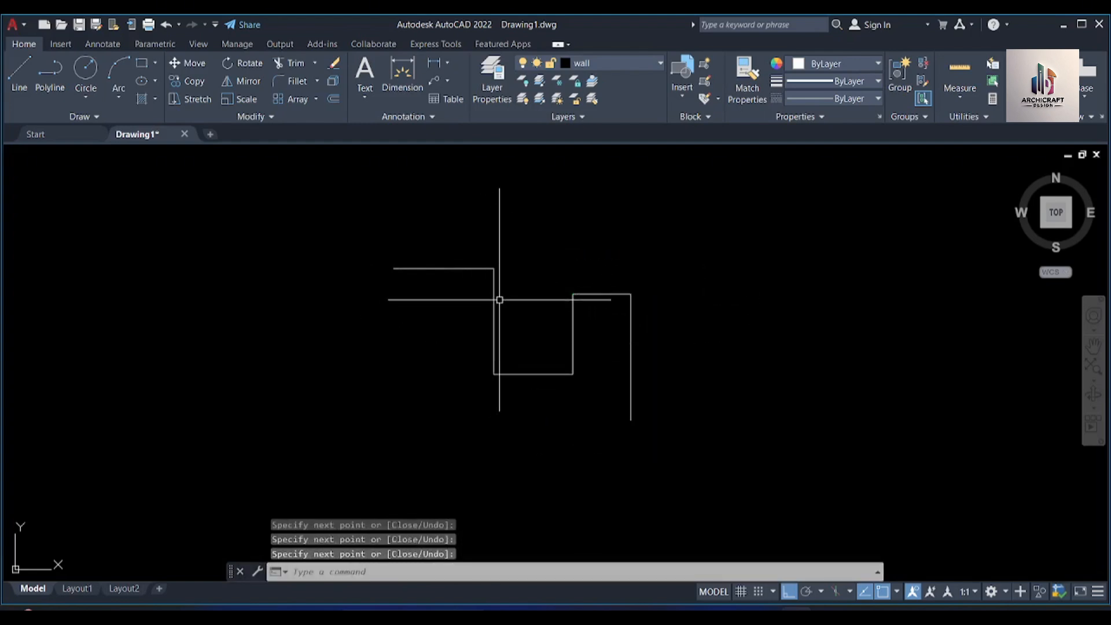
Step: Examine the stepped line up close around its first vertical segment and as a whole
{"action": "scroll", "coordinate": [486, 290], "scroll_direction": "up", "scroll_amount": 4}
{"action": "scroll", "coordinate": [487, 291], "scroll_direction": "up", "scroll_amount": 5}
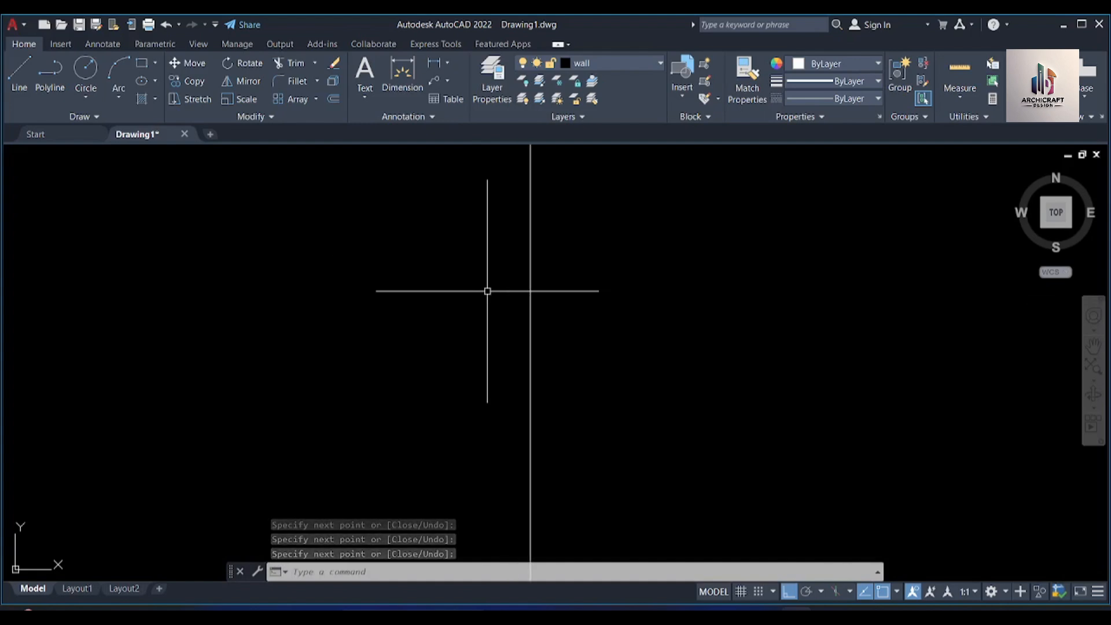
{"action": "scroll", "coordinate": [487, 291], "scroll_direction": "down", "scroll_amount": 5}
{"action": "scroll", "coordinate": [490, 295], "scroll_direction": "up", "scroll_amount": 2}
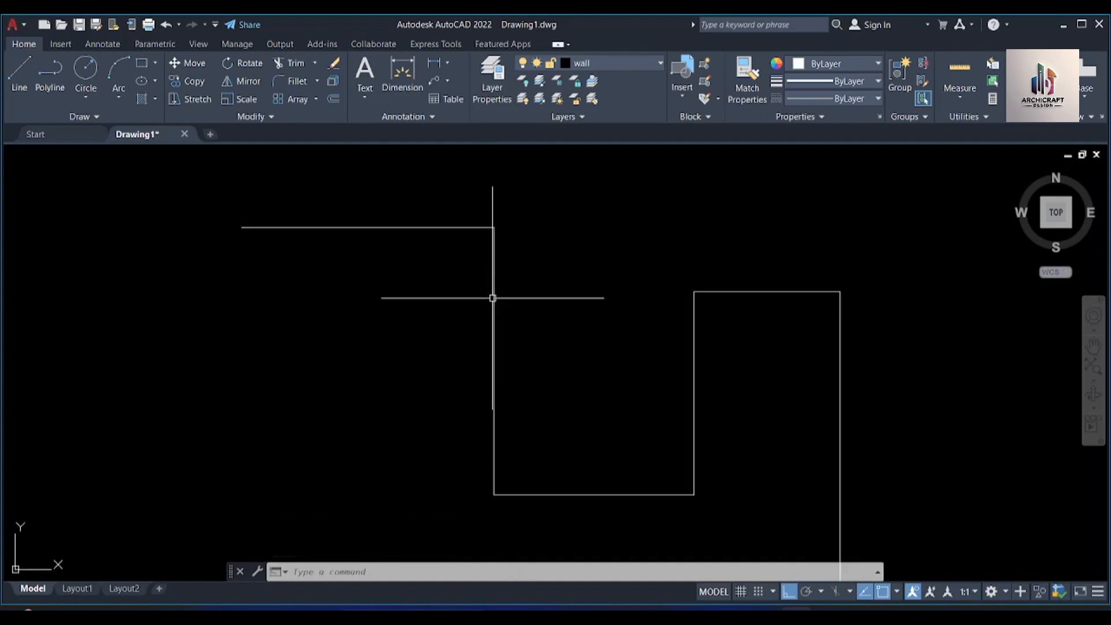
{"action": "middle_click_drag", "start_coordinate": [498, 304], "coordinate": [478, 253]}
{"action": "scroll", "coordinate": [479, 251], "scroll_direction": "up", "scroll_amount": 2}
{"action": "scroll", "coordinate": [478, 272], "scroll_direction": "down", "scroll_amount": 2}
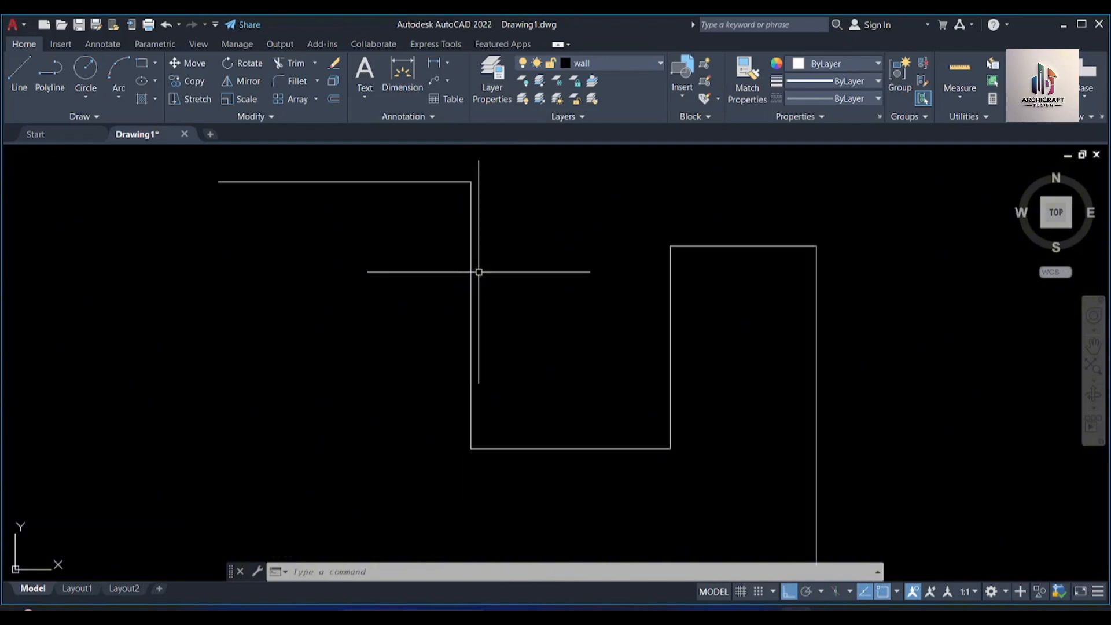
{"action": "scroll", "coordinate": [478, 272], "scroll_direction": "down", "scroll_amount": 2}
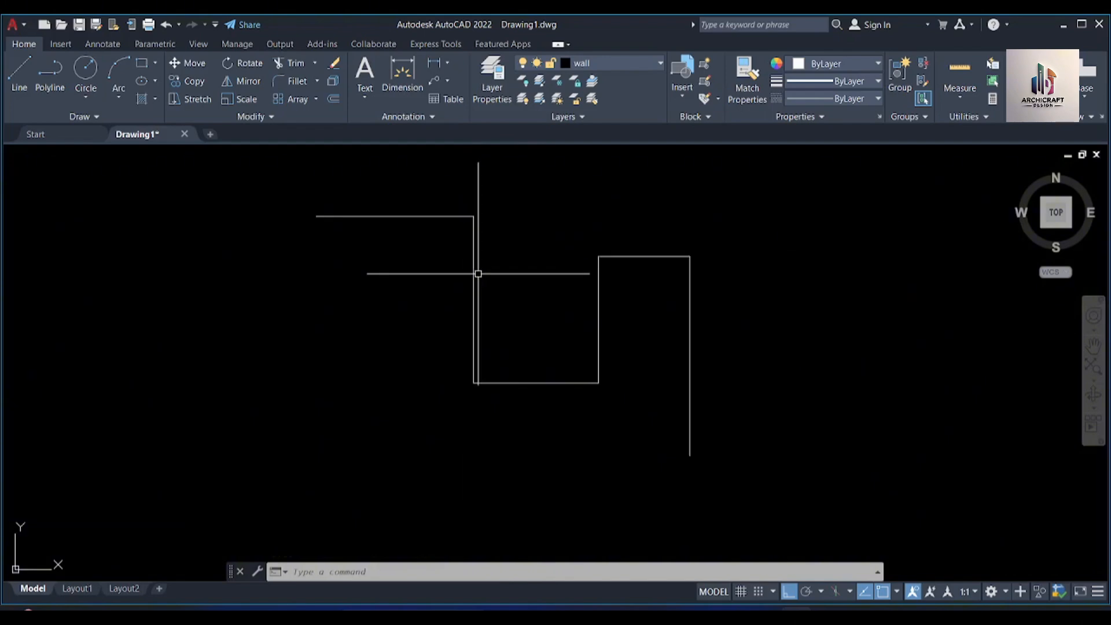
{"action": "scroll", "coordinate": [478, 274], "scroll_direction": "up", "scroll_amount": 3}
{"action": "scroll", "coordinate": [478, 274], "scroll_direction": "down", "scroll_amount": 3}
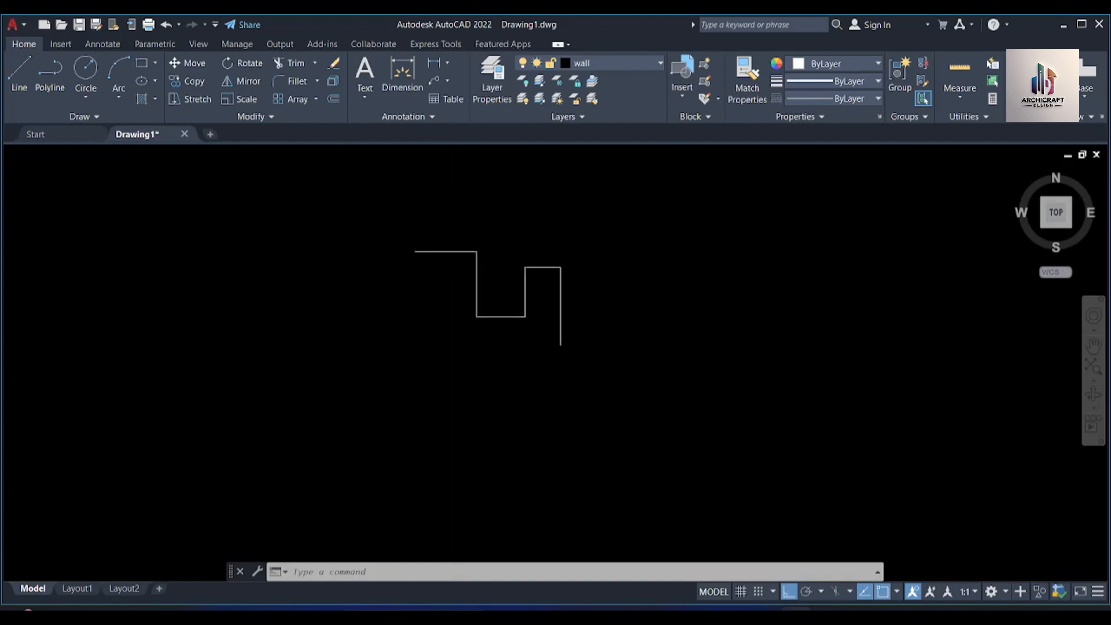
Step: Examine the stepped line around its first vertical segment at several magnifications
{"action": "scroll", "coordinate": [478, 274], "scroll_direction": "up", "scroll_amount": 4}
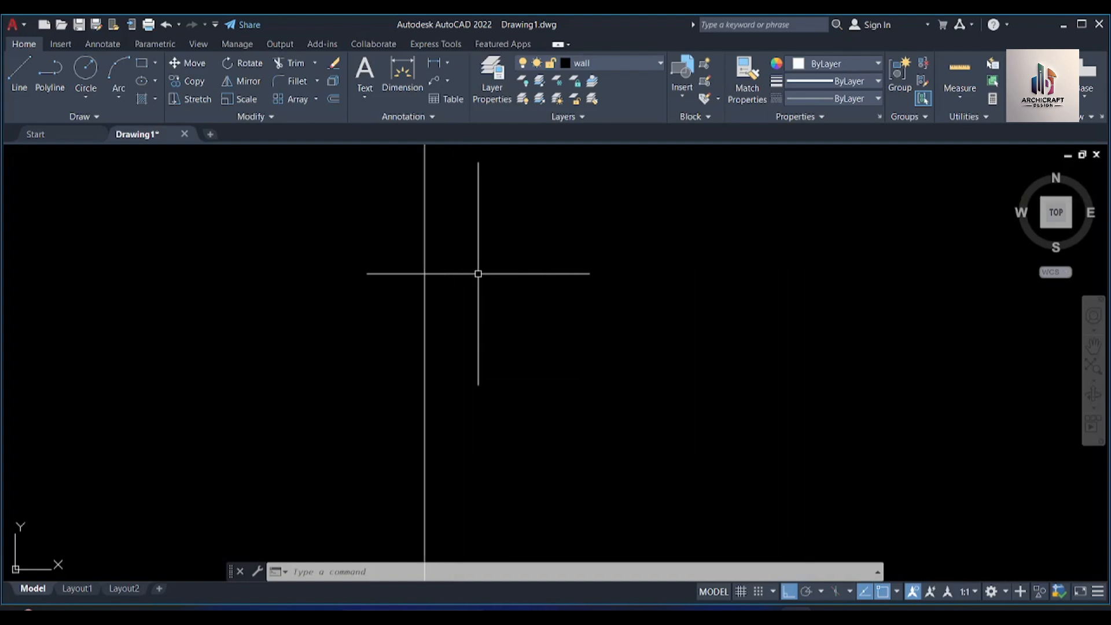
{"action": "scroll", "coordinate": [478, 273], "scroll_direction": "down", "scroll_amount": 3}
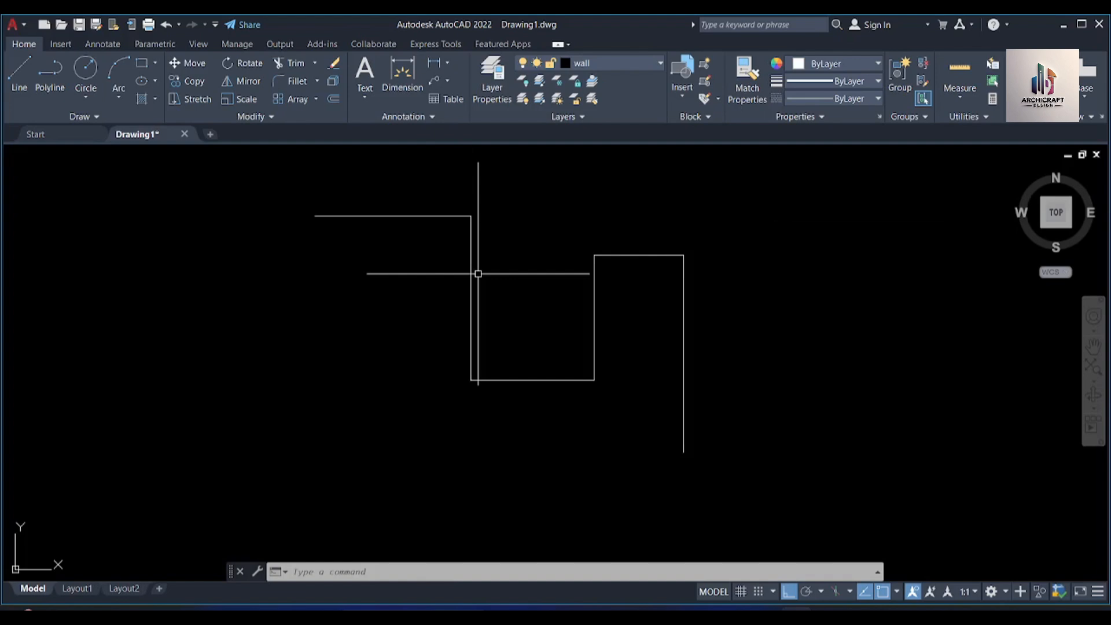
{"action": "scroll", "coordinate": [477, 273], "scroll_direction": "up", "scroll_amount": 3}
{"action": "scroll", "coordinate": [478, 274], "scroll_direction": "down", "scroll_amount": 5}
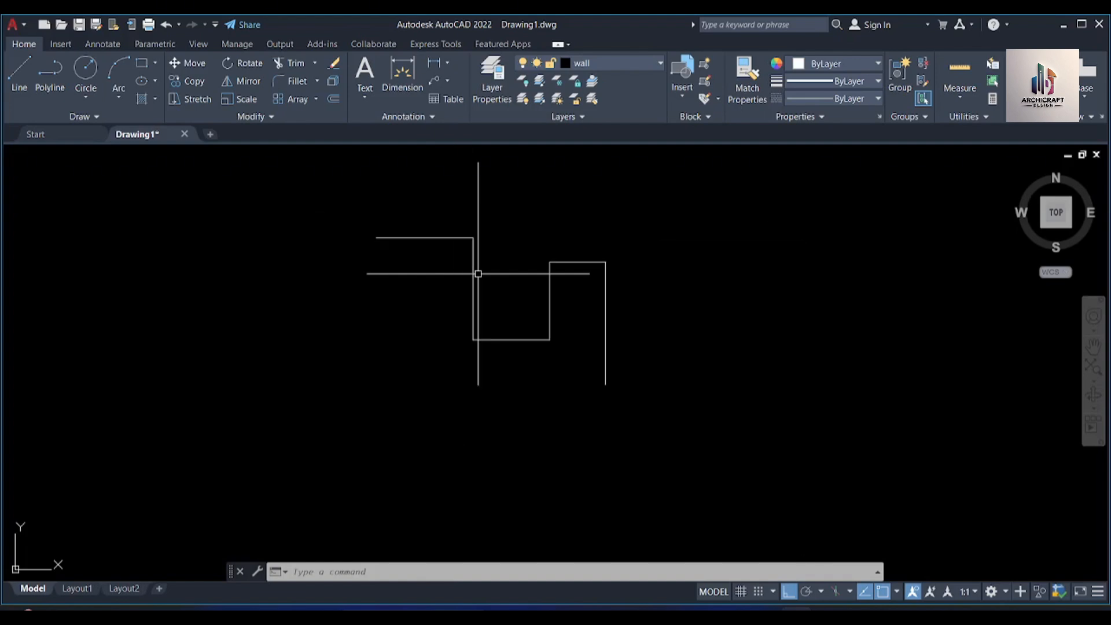
{"action": "scroll", "coordinate": [478, 274], "scroll_direction": "up", "scroll_amount": 3}
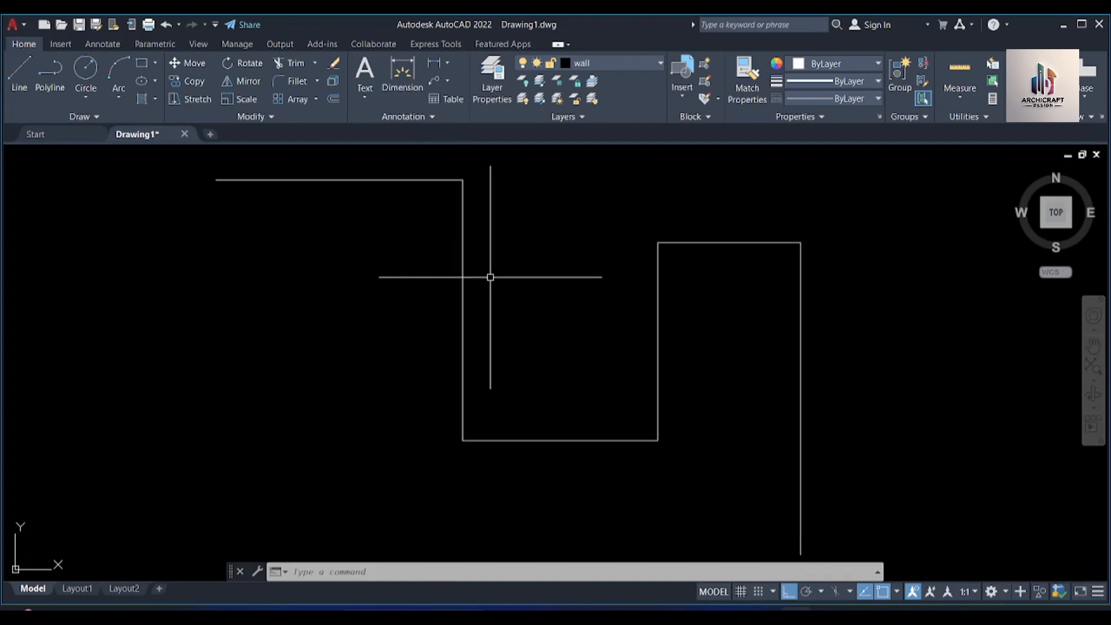
{"action": "mouse_move", "coordinate": [496, 276]}
{"action": "middle_mouse_down"}
{"action": "mouse_move", "coordinate": [625, 278]}
{"action": "mouse_move", "coordinate": [932, 252]}
{"action": "mouse_move", "coordinate": [411, 353]}
{"action": "mouse_move", "coordinate": [395, 244]}
{"action": "middle_mouse_up"}
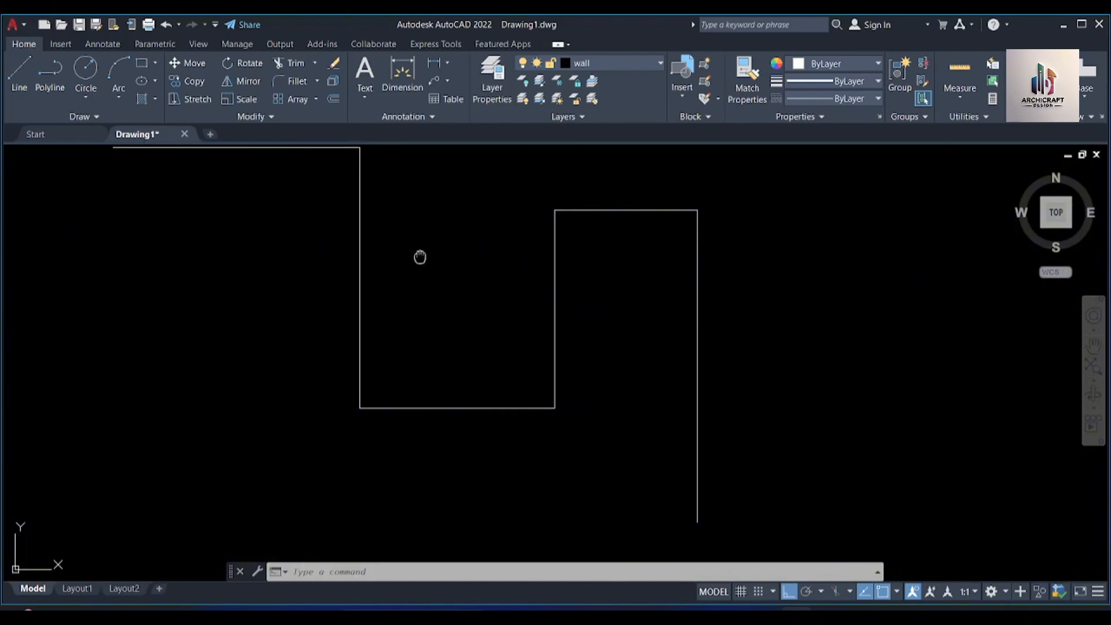
{"action": "mouse_move", "coordinate": [420, 256]}
{"action": "middle_mouse_down"}
{"action": "mouse_move", "coordinate": [775, 295]}
{"action": "mouse_move", "coordinate": [245, 324]}
{"action": "mouse_move", "coordinate": [875, 211]}
{"action": "mouse_move", "coordinate": [487, 316]}
{"action": "mouse_move", "coordinate": [467, 274]}
{"action": "middle_mouse_up"}
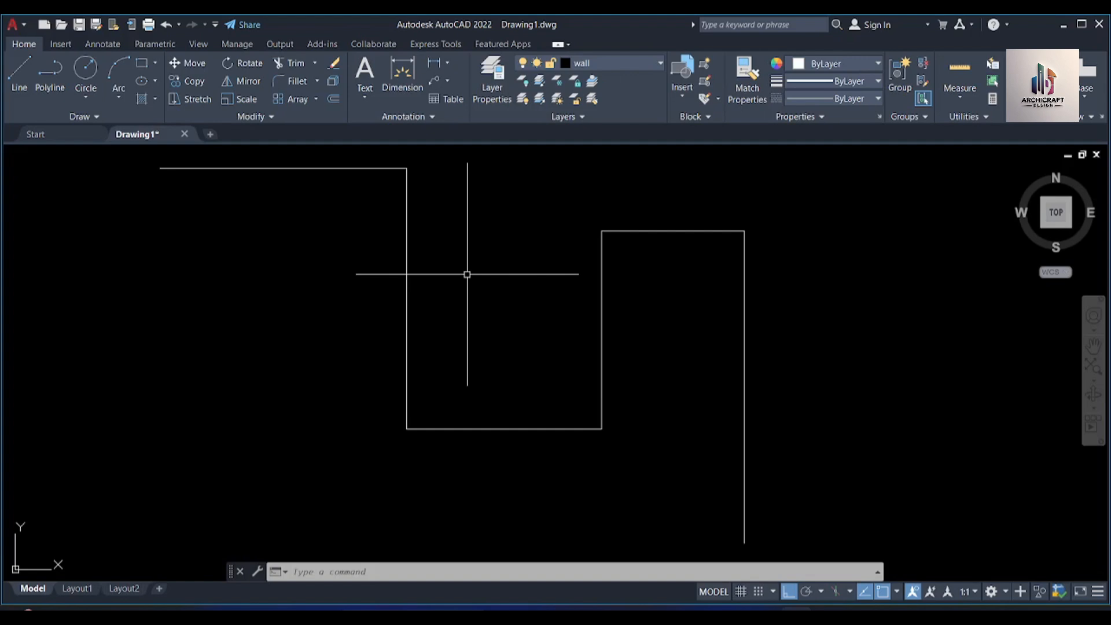
Step: Shift the view across the stepped line in different directions using the Pan command twice
{"action": "type", "text": "P"}
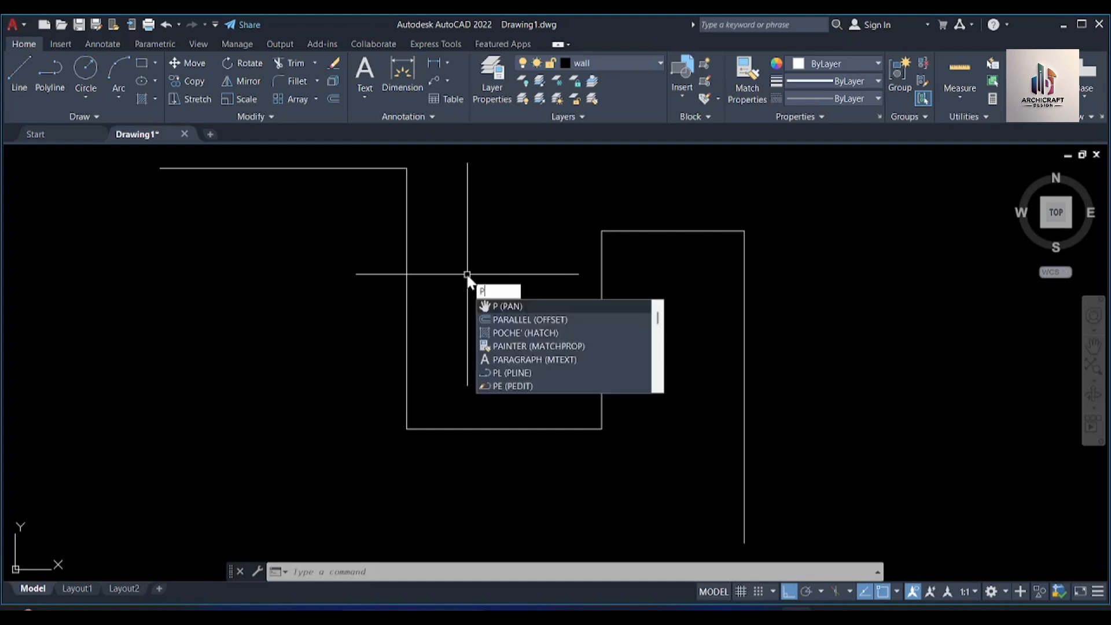
{"action": "key", "text": "Return"}
{"action": "left_click_drag", "start_coordinate": [466, 272], "coordinate": [637, 281]}
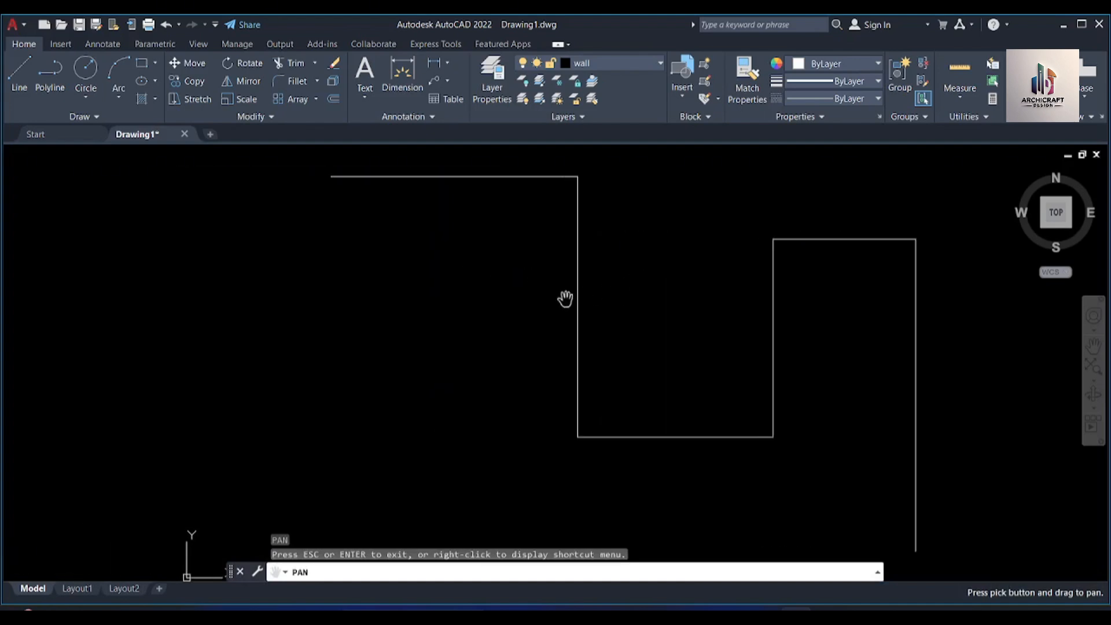
{"action": "left_click_drag", "start_coordinate": [565, 298], "coordinate": [609, 307]}
{"action": "left_click_drag", "start_coordinate": [744, 297], "coordinate": [600, 303]}
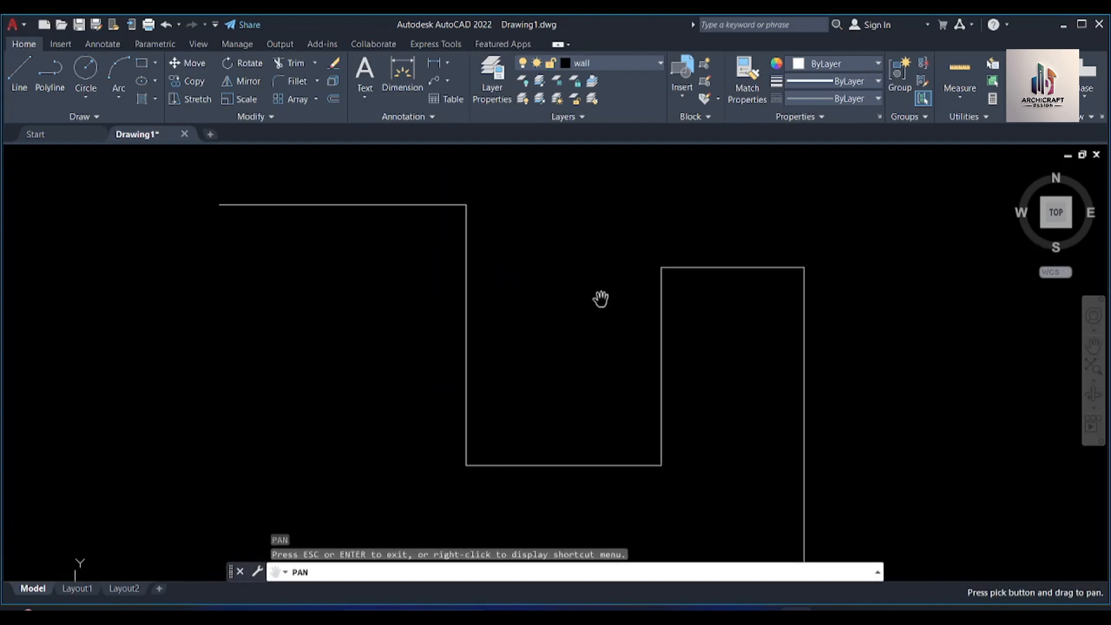
{"action": "key", "text": "Escape"}
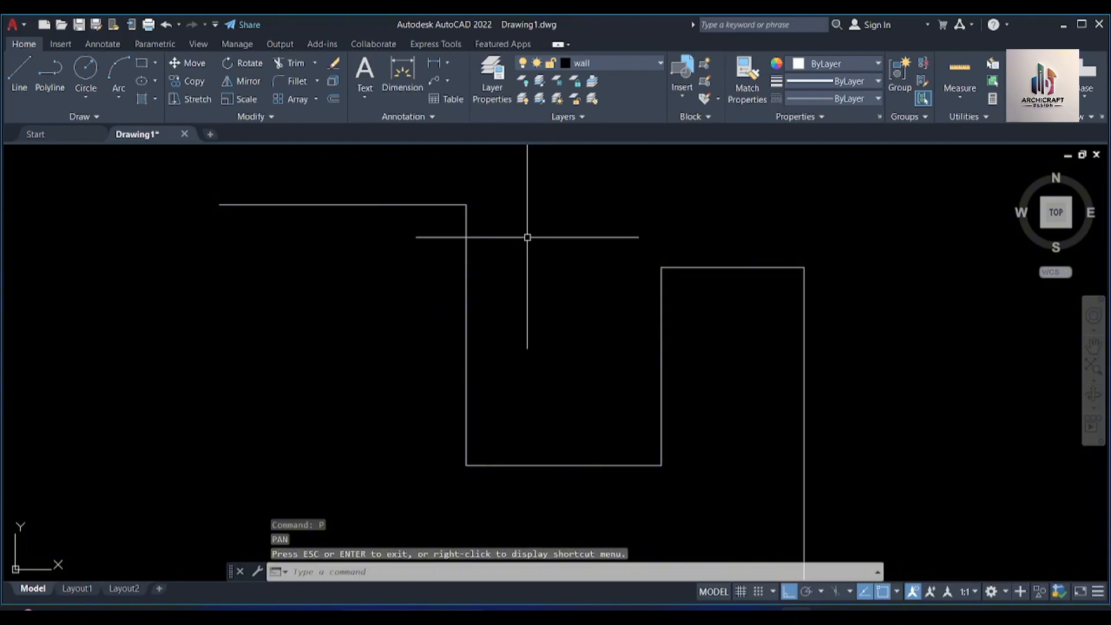
{"action": "type", "text": "p"}
{"action": "key", "text": "Return"}
{"action": "mouse_move", "coordinate": [615, 263]}
{"action": "left_mouse_down"}
{"action": "mouse_move", "coordinate": [471, 235]}
{"action": "mouse_move", "coordinate": [307, 288]}
{"action": "mouse_move", "coordinate": [347, 441]}
{"action": "mouse_move", "coordinate": [739, 354]}
{"action": "mouse_move", "coordinate": [662, 213]}
{"action": "mouse_move", "coordinate": [593, 264]}
{"action": "mouse_move", "coordinate": [579, 226]}
{"action": "left_mouse_up"}
{"action": "key", "text": "Escape"}
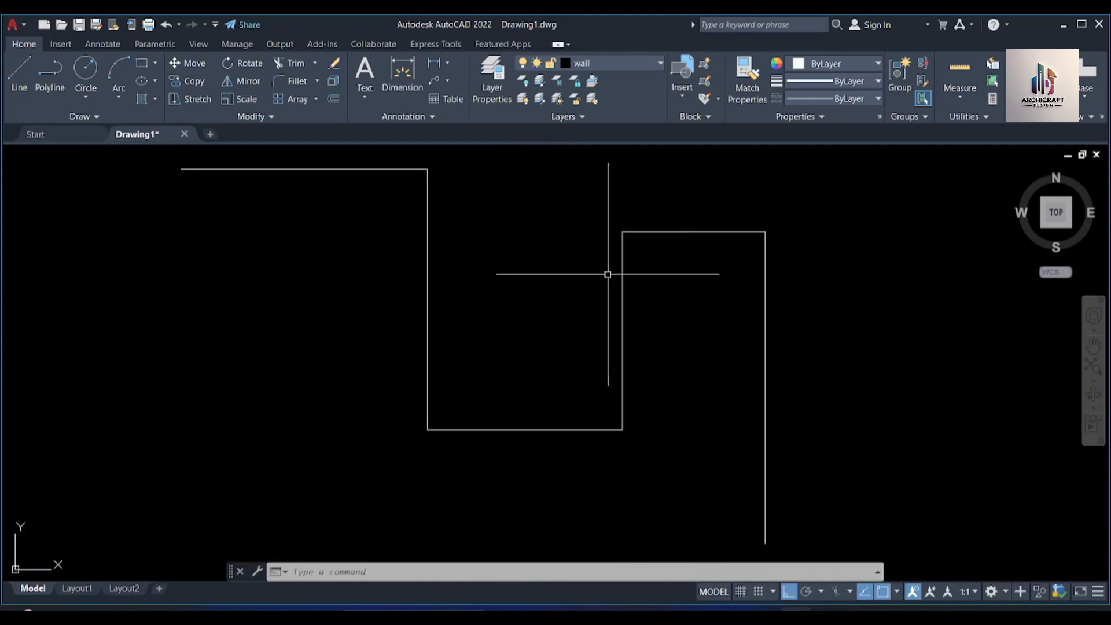
Step: Inspect the whole stepped line from farther away and its middle recess up close
{"action": "scroll", "coordinate": [547, 294], "scroll_direction": "down", "scroll_amount": 6}
{"action": "middle_click_drag", "start_coordinate": [676, 289], "coordinate": [669, 289]}
{"action": "middle_click_drag", "start_coordinate": [462, 322], "coordinate": [945, 300]}
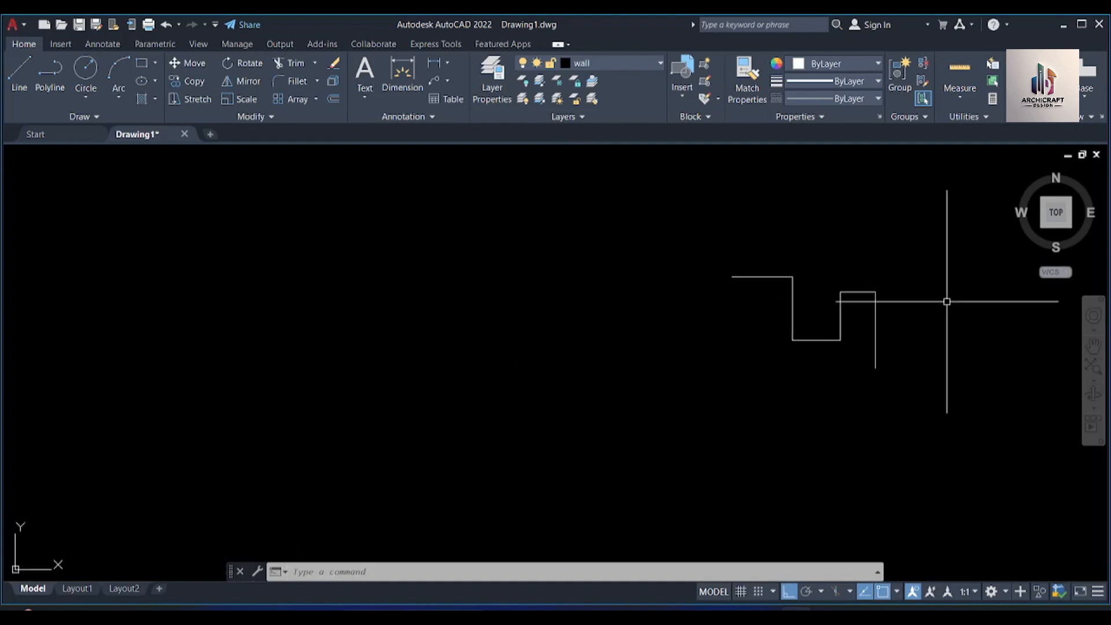
{"action": "scroll", "coordinate": [944, 300], "scroll_direction": "up", "scroll_amount": 8}
{"action": "scroll", "coordinate": [659, 259], "scroll_direction": "down", "scroll_amount": 4}
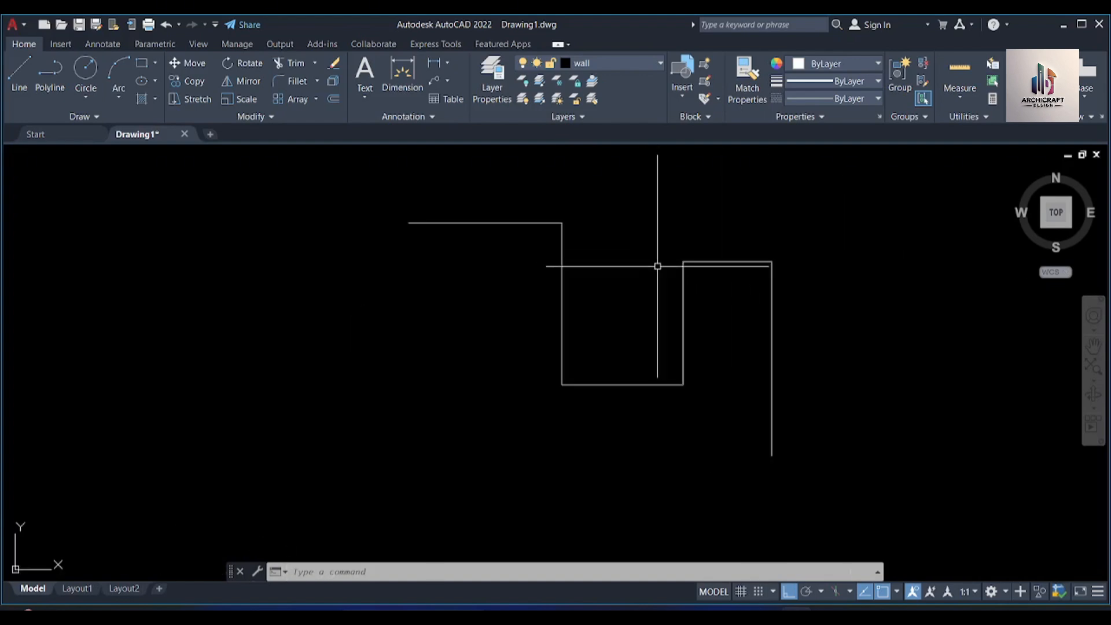
{"action": "scroll", "coordinate": [656, 265], "scroll_direction": "up", "scroll_amount": 4}
{"action": "scroll", "coordinate": [651, 265], "scroll_direction": "down", "scroll_amount": 2}
{"action": "middle_click_drag", "start_coordinate": [644, 265], "coordinate": [535, 273]}
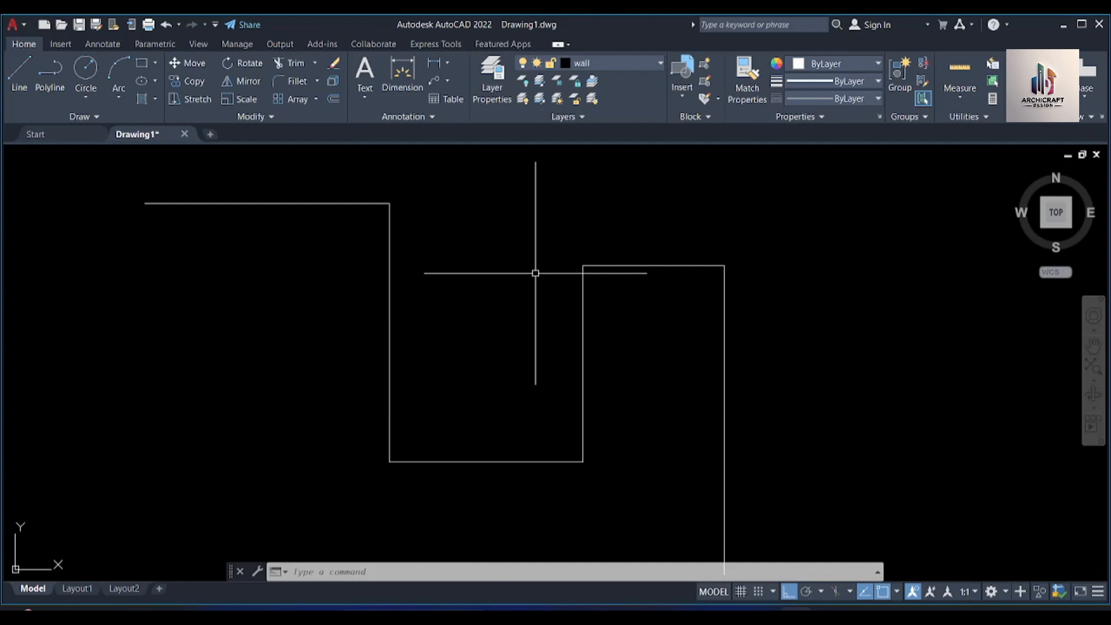
{"action": "scroll", "coordinate": [535, 273], "scroll_direction": "down", "scroll_amount": 4}
{"action": "scroll", "coordinate": [535, 272], "scroll_direction": "up", "scroll_amount": 4}
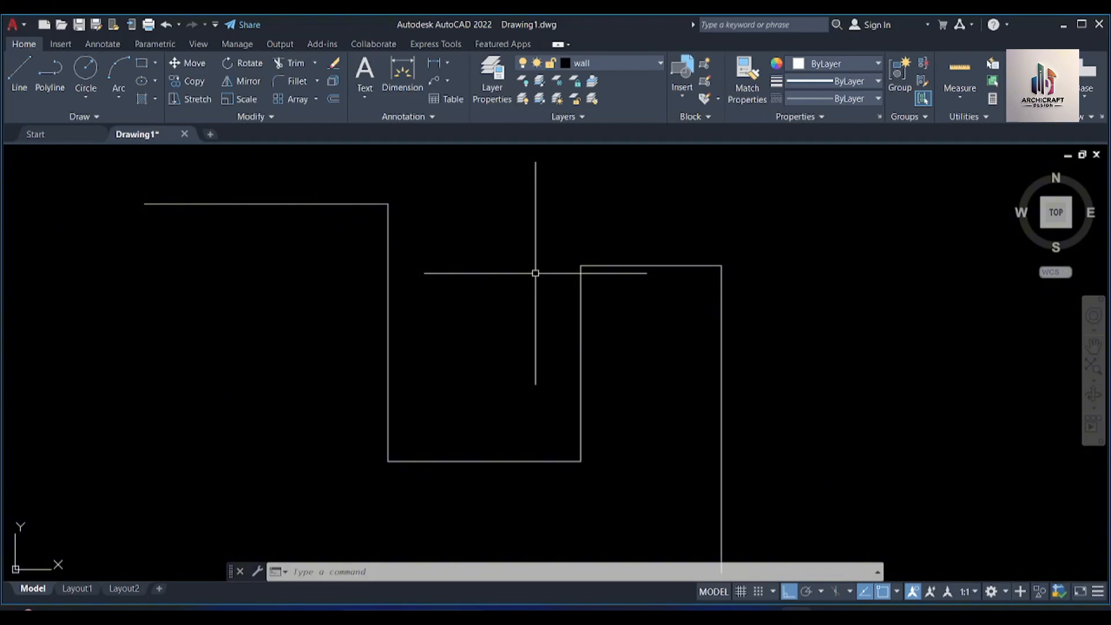
{"action": "scroll", "coordinate": [535, 273], "scroll_direction": "down", "scroll_amount": 2}
{"action": "mouse_move", "coordinate": [531, 276]}
{"action": "middle_mouse_down"}
{"action": "mouse_move", "coordinate": [499, 252]}
{"action": "mouse_move", "coordinate": [731, 255]}
{"action": "mouse_move", "coordinate": [372, 272]}
{"action": "mouse_move", "coordinate": [582, 253]}
{"action": "mouse_move", "coordinate": [524, 253]}
{"action": "middle_mouse_up"}
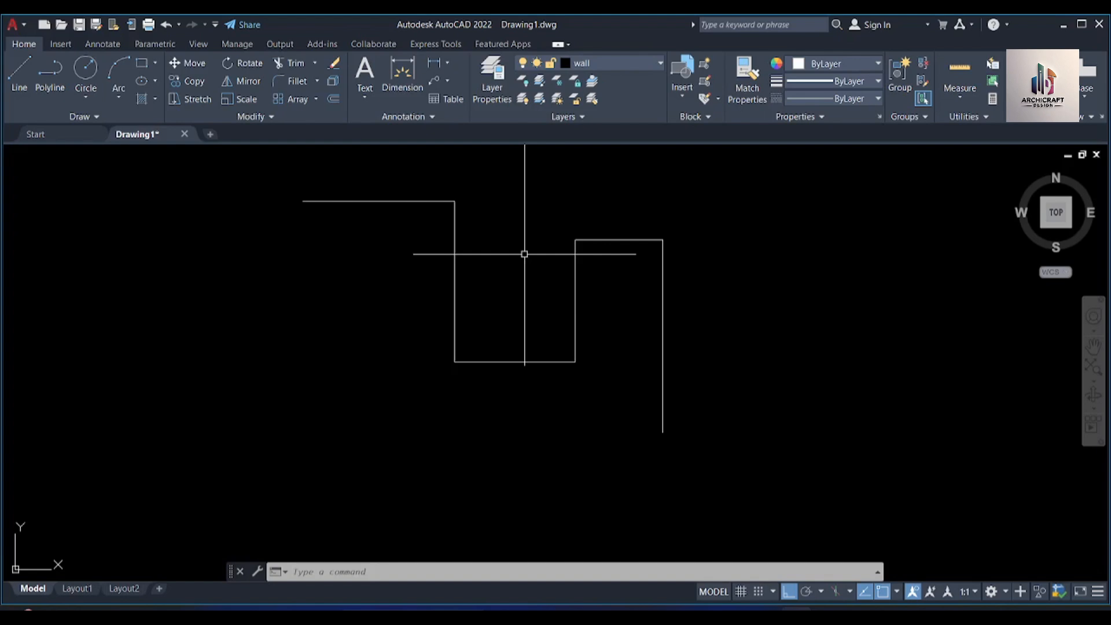
{"action": "type", "text": "o"}
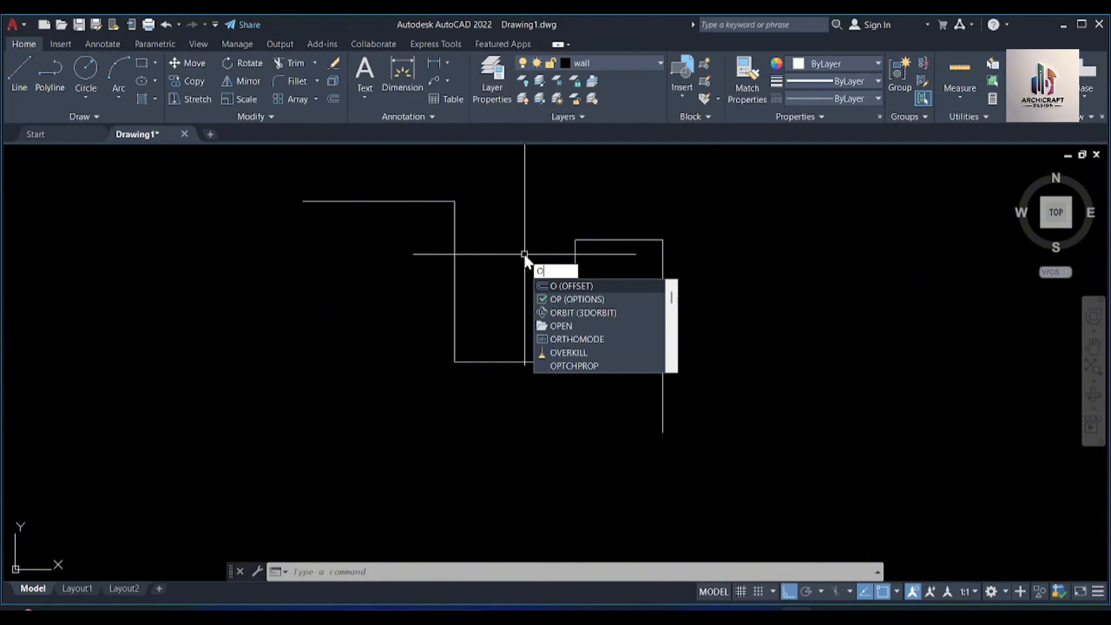
{"action": "key", "text": "Escape"}
{"action": "key", "text": "Escape"}
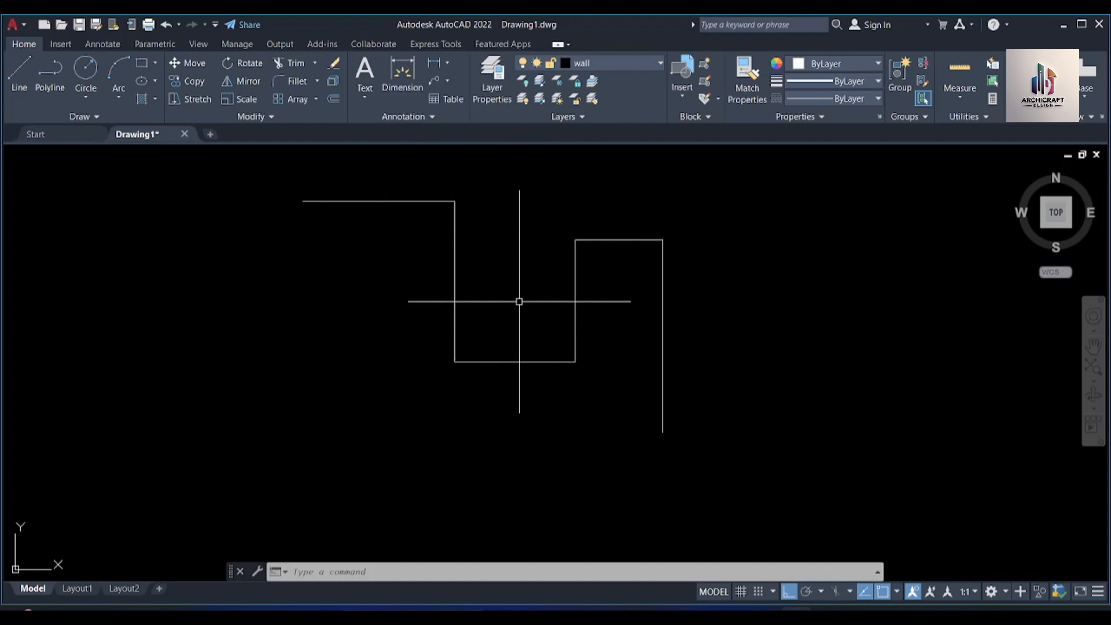
{"action": "type", "text": "OP"}
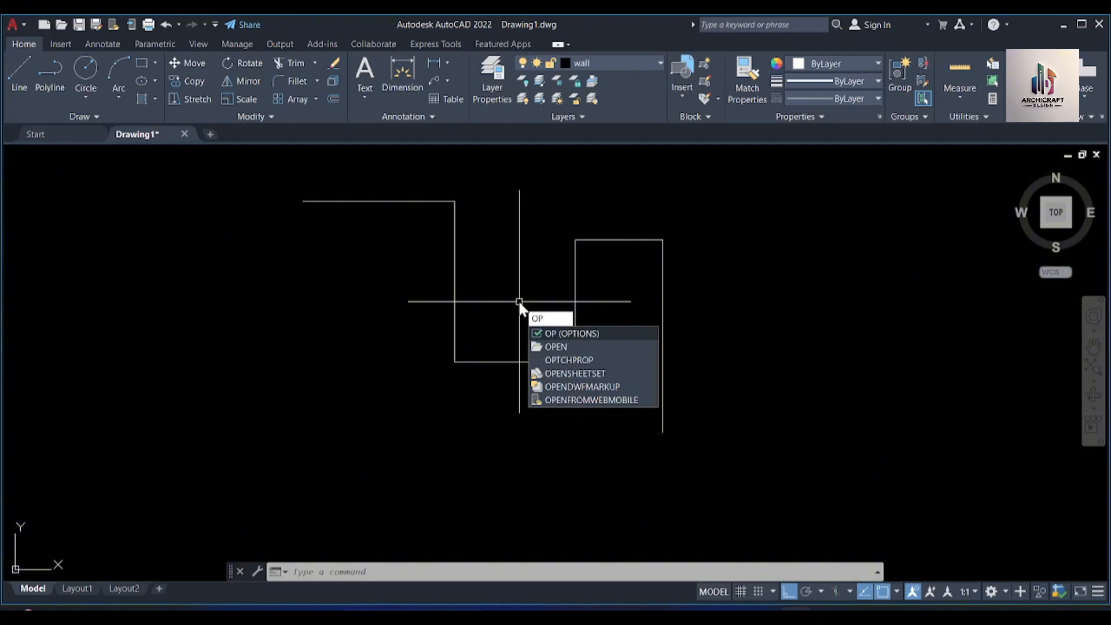
{"action": "key", "text": "Return"}
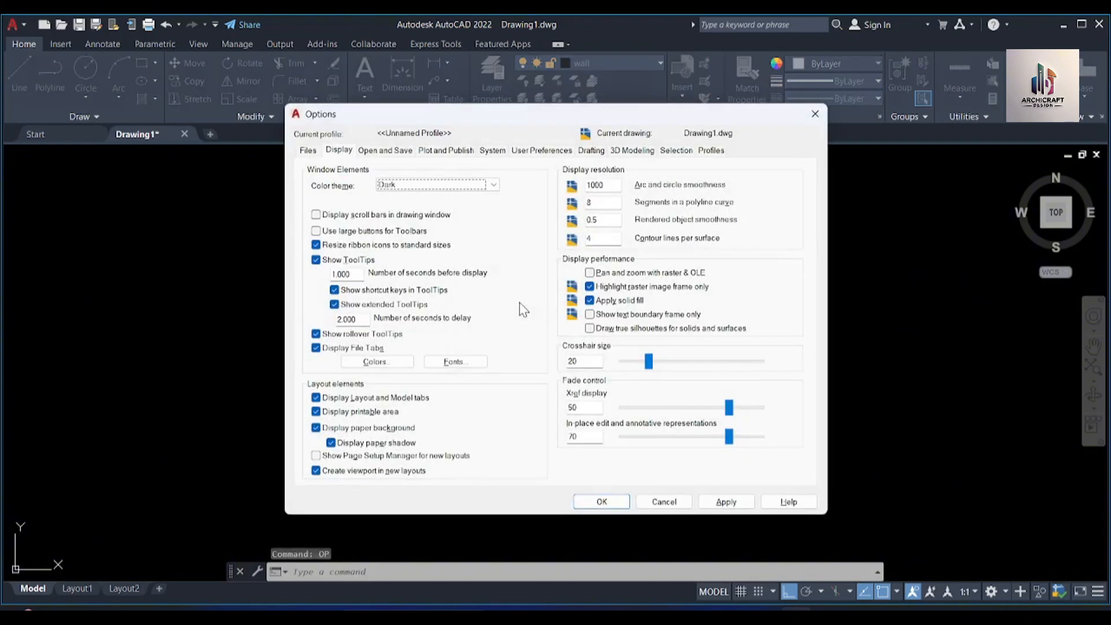
{"action": "left_click", "coordinate": [815, 114]}
Step: Open the display colour options and choose White for the 2D model space uniform background
{"action": "type", "text": "OP"}
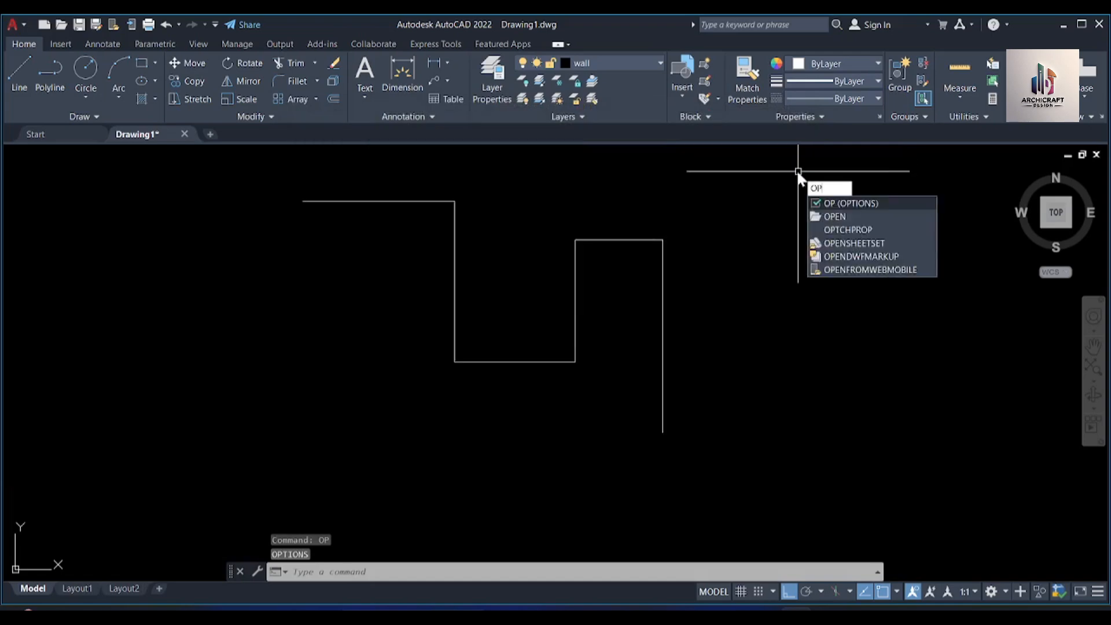
{"action": "key", "text": "Return"}
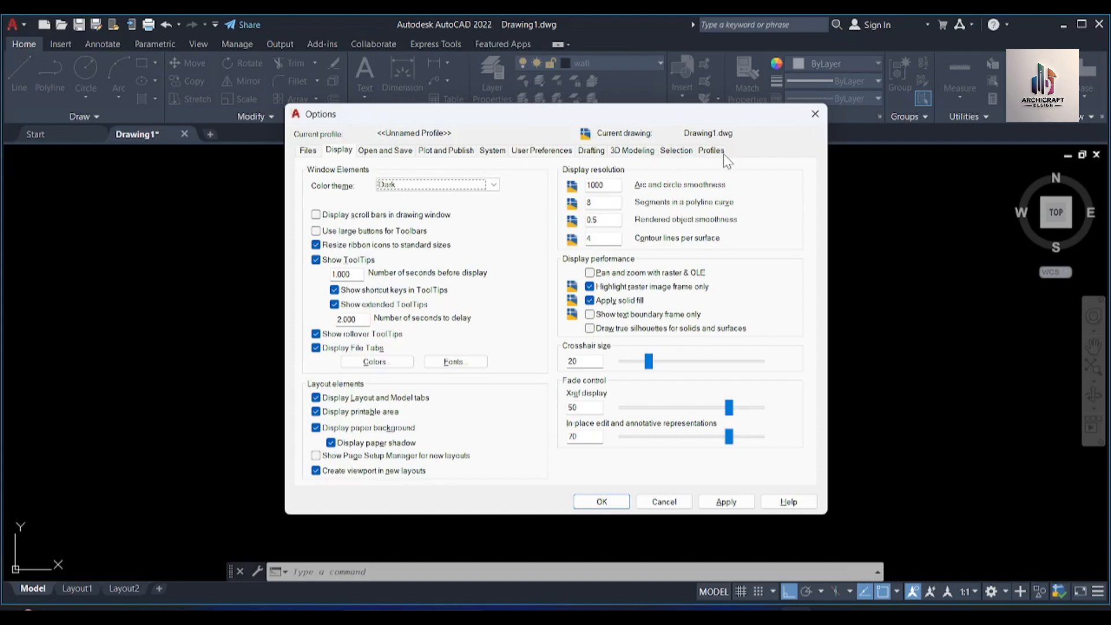
{"action": "left_click", "coordinate": [340, 152]}
{"action": "left_click", "coordinate": [384, 362]}
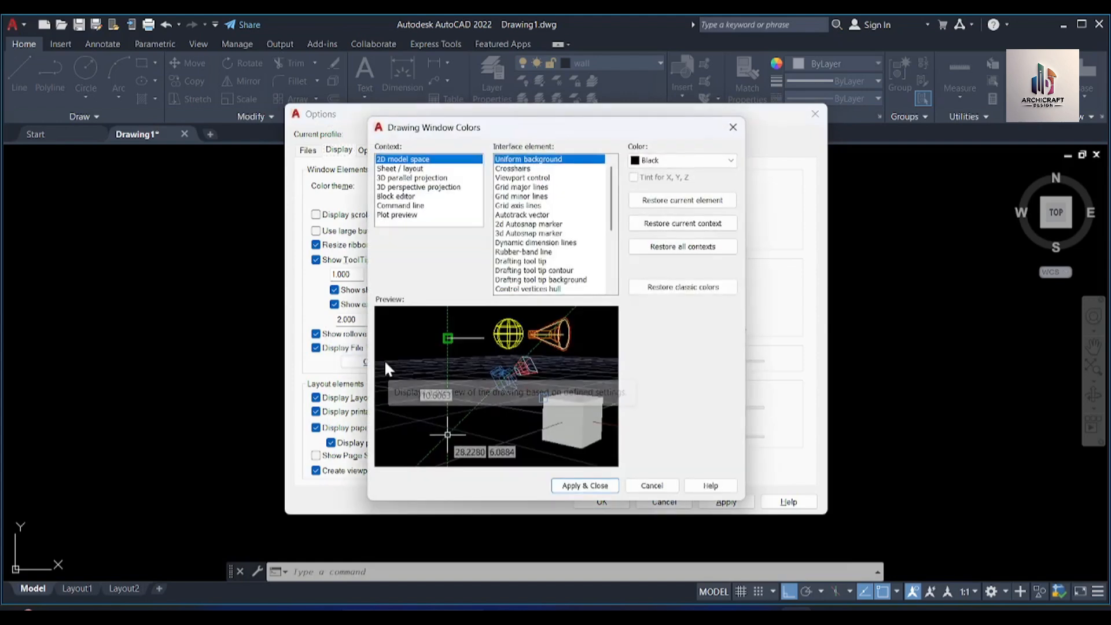
{"action": "left_click", "coordinate": [664, 160]}
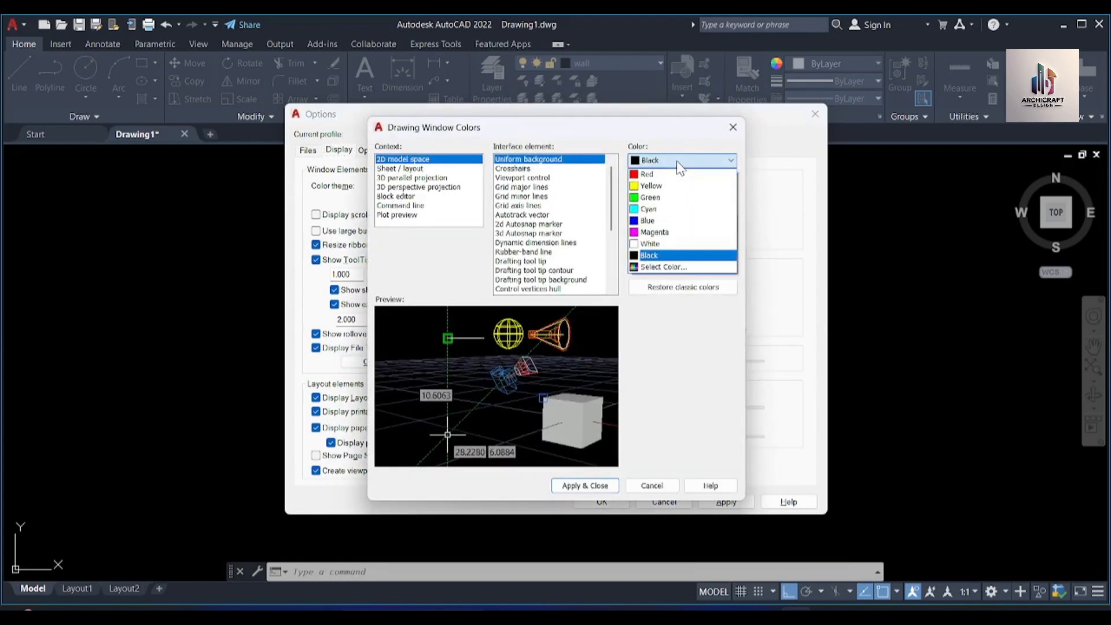
{"action": "left_click", "coordinate": [648, 246]}
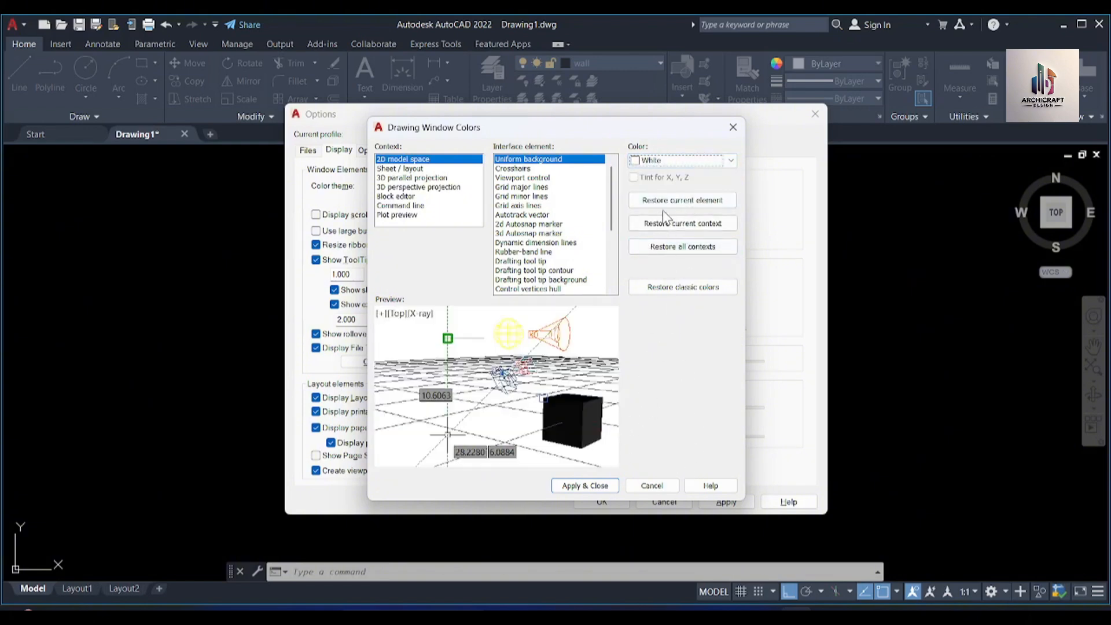
Step: Set the 2D model space uniform background to the true colour 245,245,245 and apply the options
{"action": "left_click", "coordinate": [650, 163]}
{"action": "left_click", "coordinate": [653, 259]}
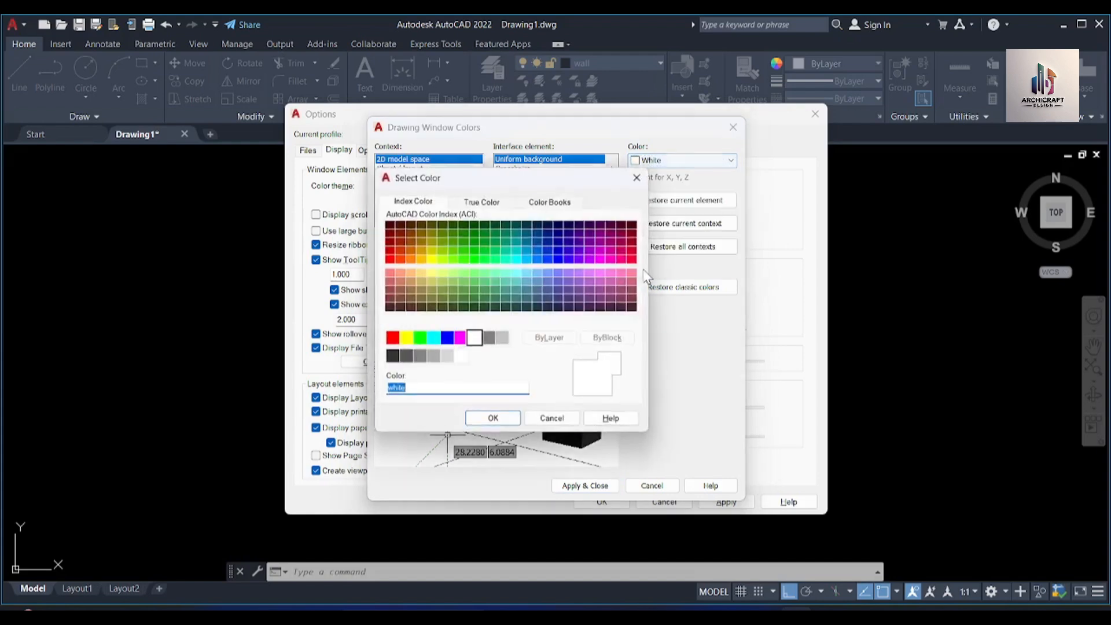
{"action": "left_click", "coordinate": [512, 200]}
{"action": "left_click", "coordinate": [553, 255]}
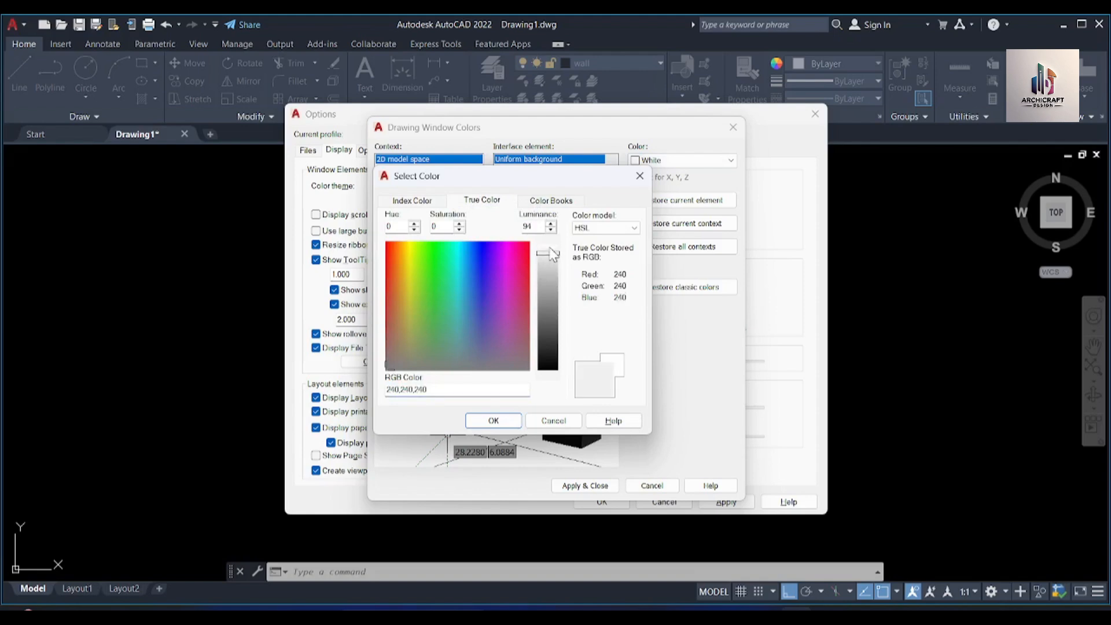
{"action": "left_click", "coordinate": [548, 251]}
{"action": "left_click", "coordinate": [492, 420]}
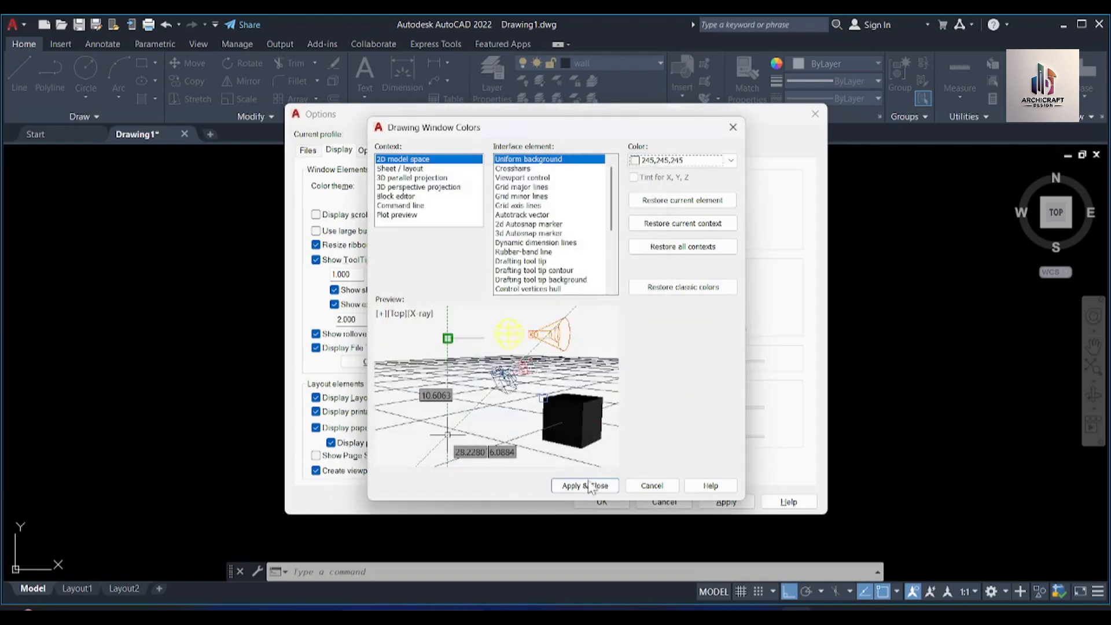
{"action": "left_click", "coordinate": [586, 487]}
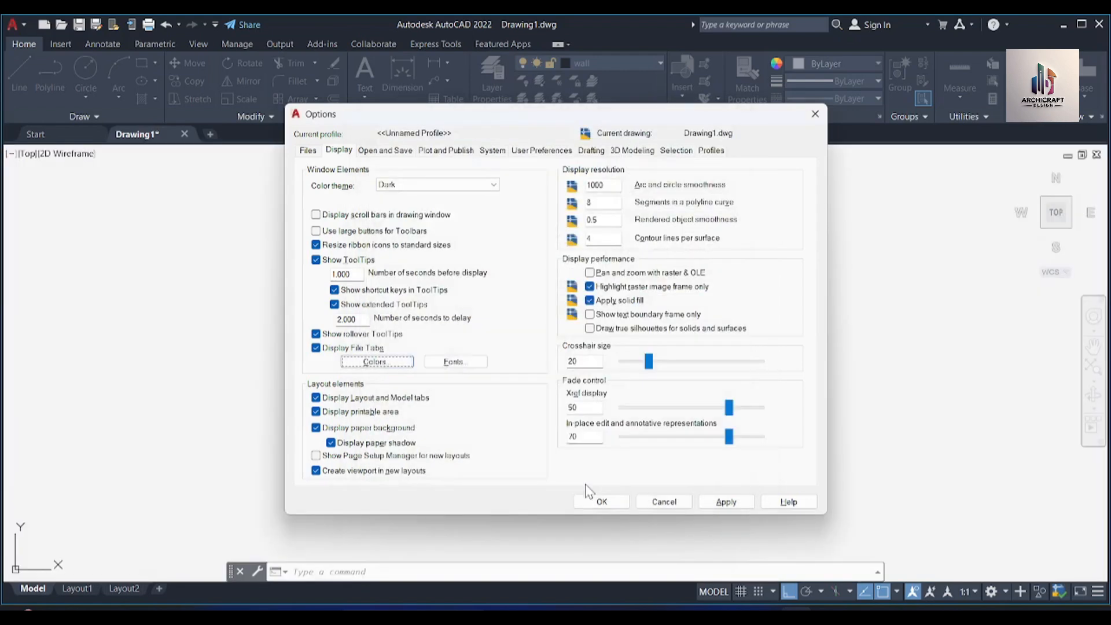
{"action": "left_click", "coordinate": [723, 503]}
{"action": "left_click", "coordinate": [723, 502]}
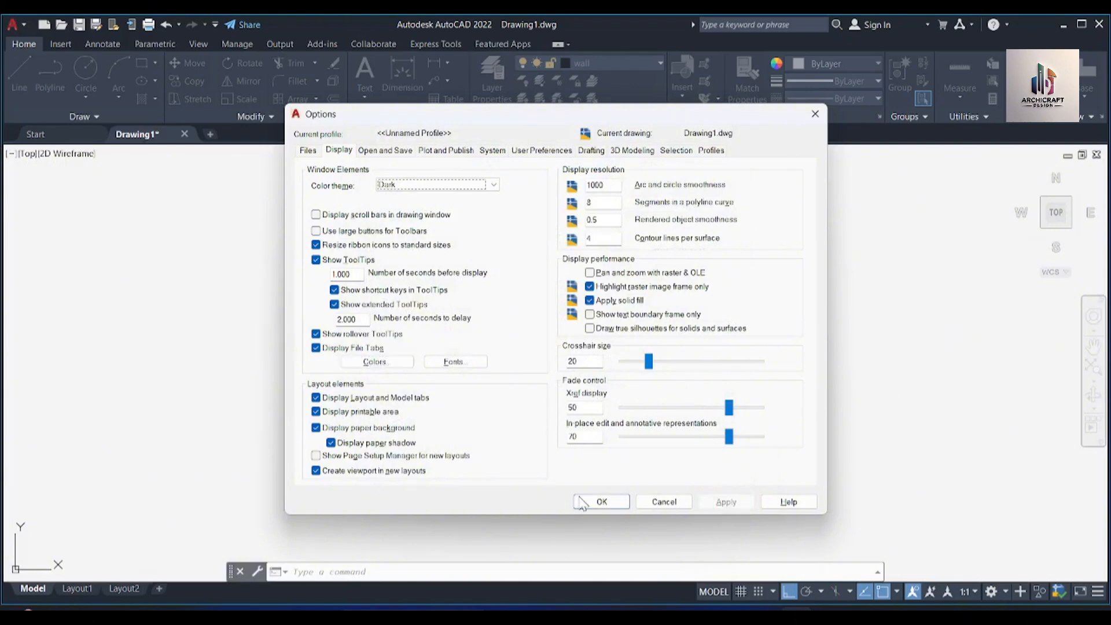
{"action": "left_click", "coordinate": [581, 502]}
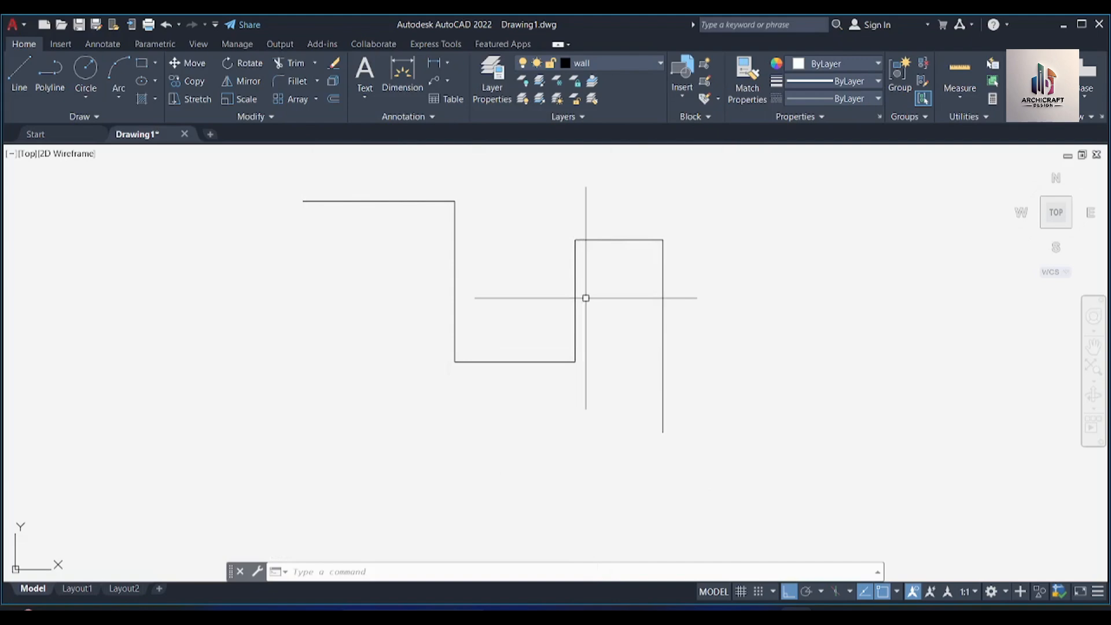
Step: Reopen the Options dialog to view its display settings and close it again
{"action": "type", "text": "options"}
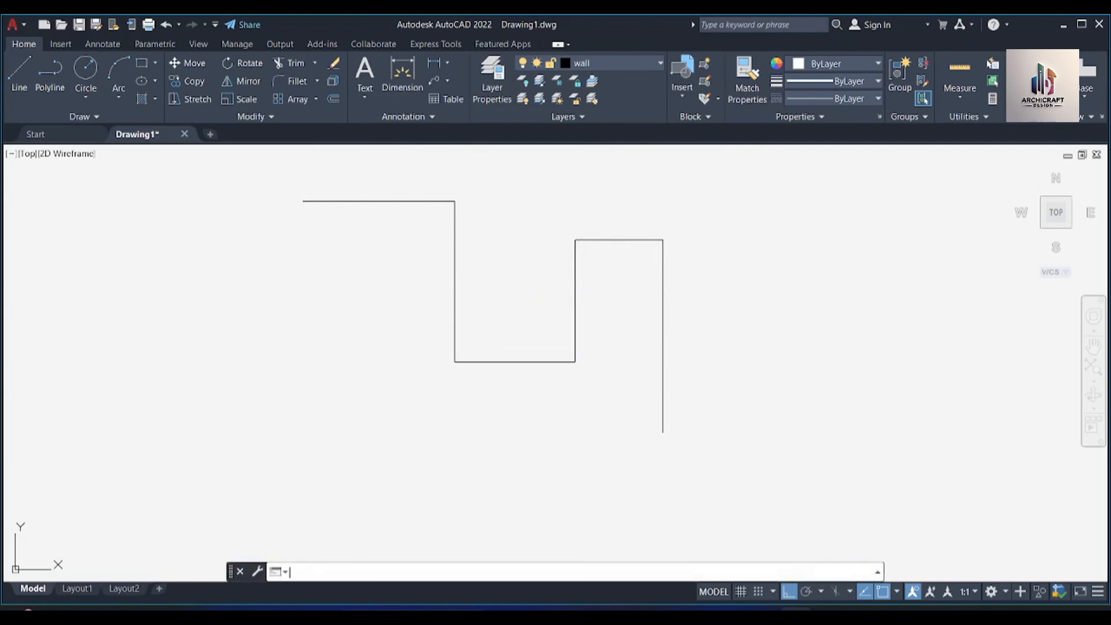
{"action": "key", "text": "Return"}
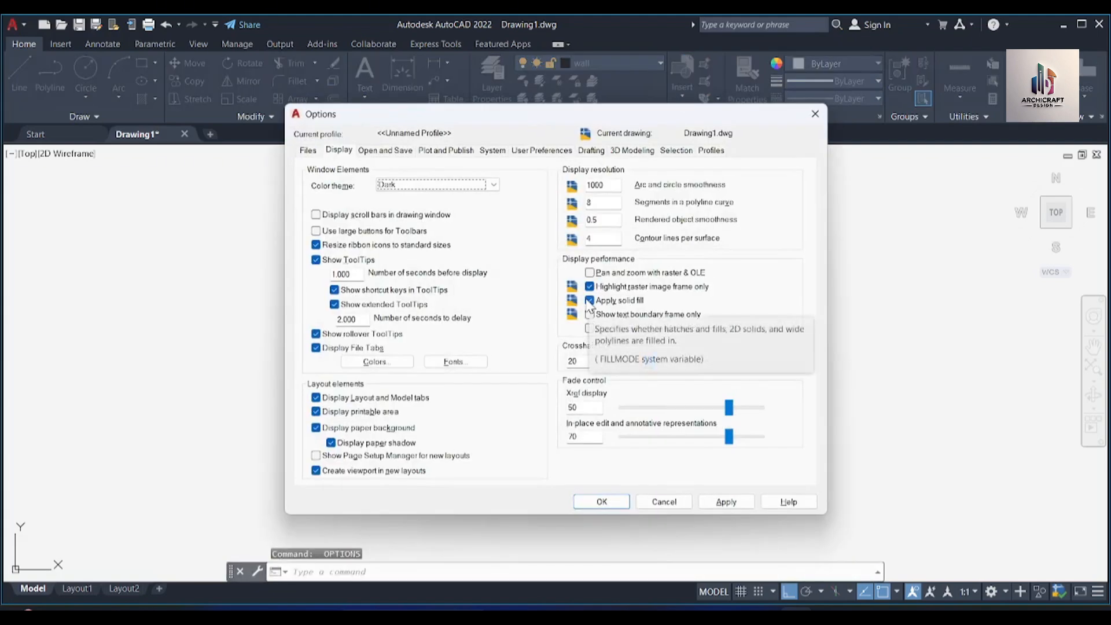
{"action": "left_click_drag", "start_coordinate": [531, 124], "coordinate": [478, 135]}
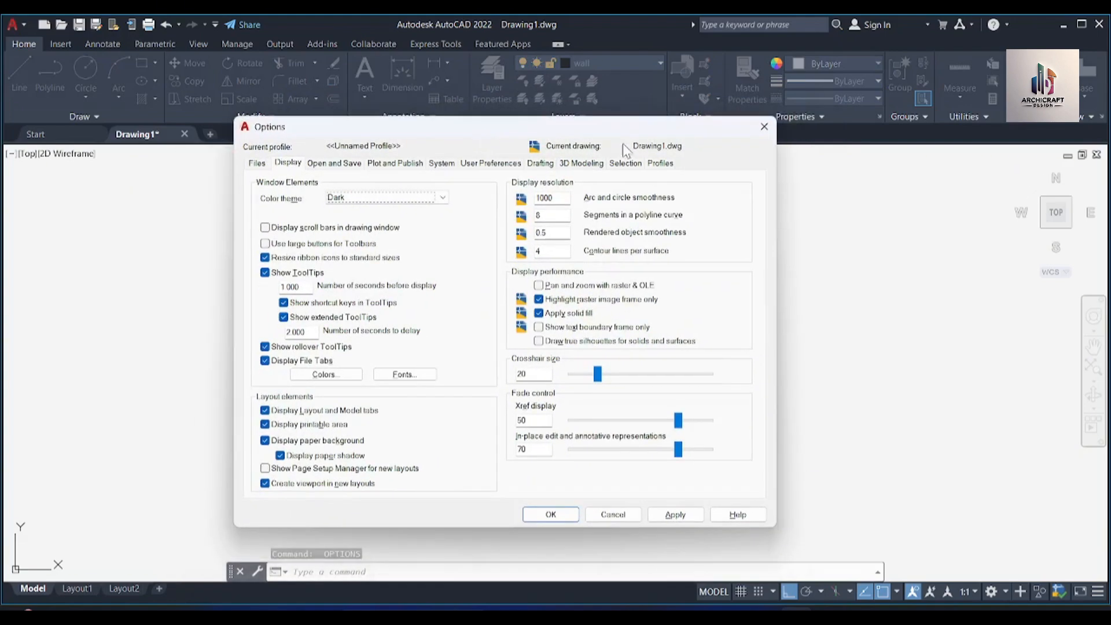
{"action": "left_click", "coordinate": [761, 124]}
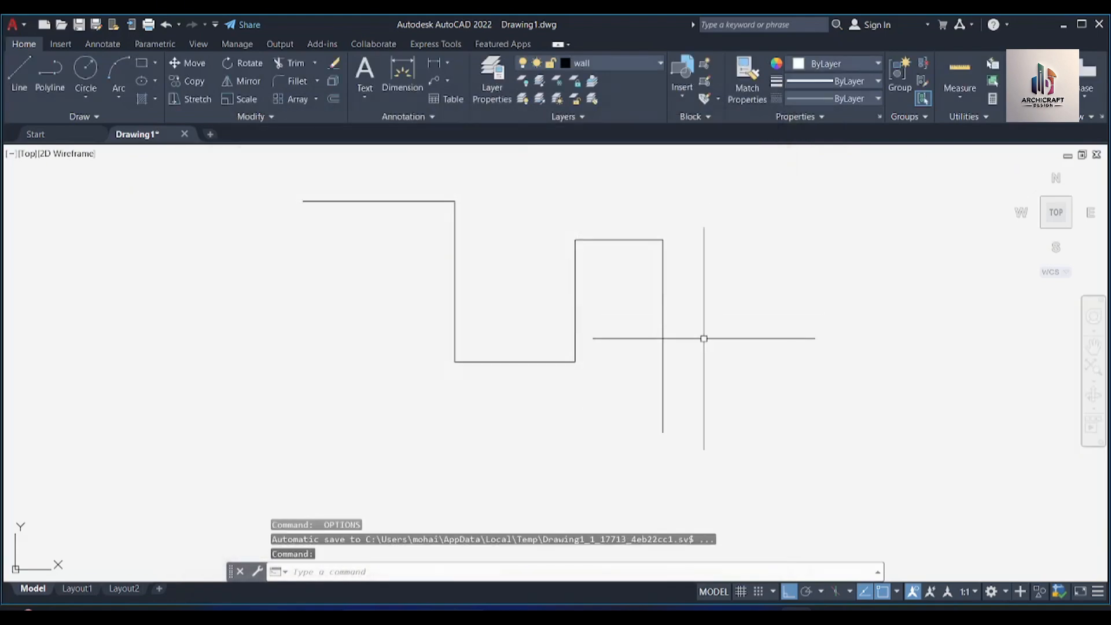
Step: Set the crosshair size to 60 in the display options and apply the change
{"action": "left_click", "coordinate": [707, 347]}
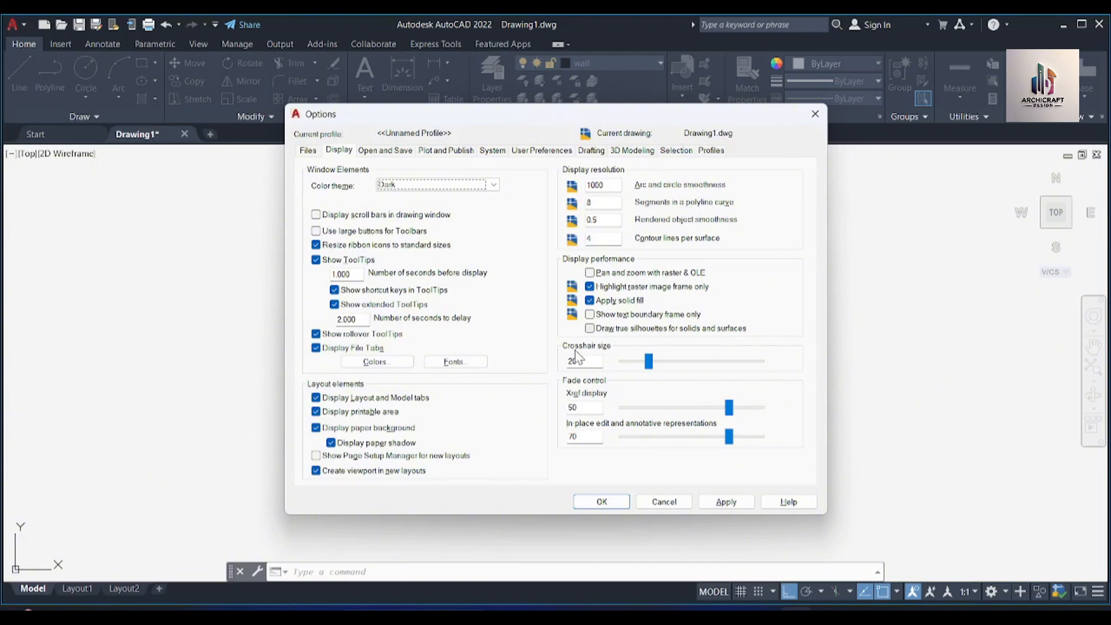
{"action": "left_click", "coordinate": [704, 361]}
{"action": "left_click_drag", "start_coordinate": [704, 362], "coordinate": [702, 365]}
{"action": "left_click", "coordinate": [727, 502]}
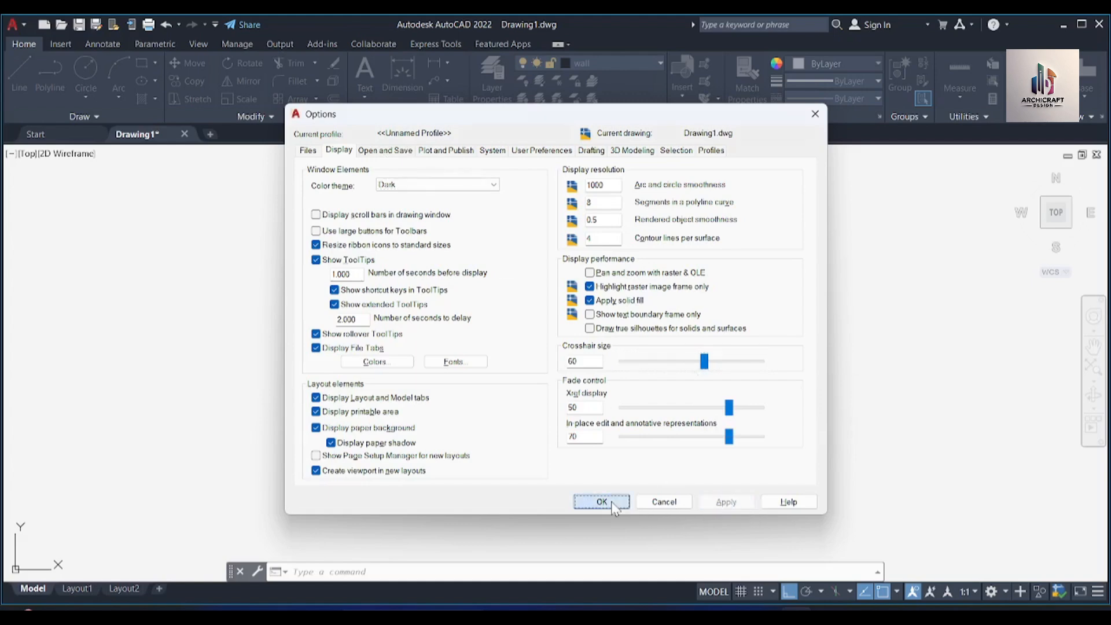
{"action": "left_click", "coordinate": [601, 501]}
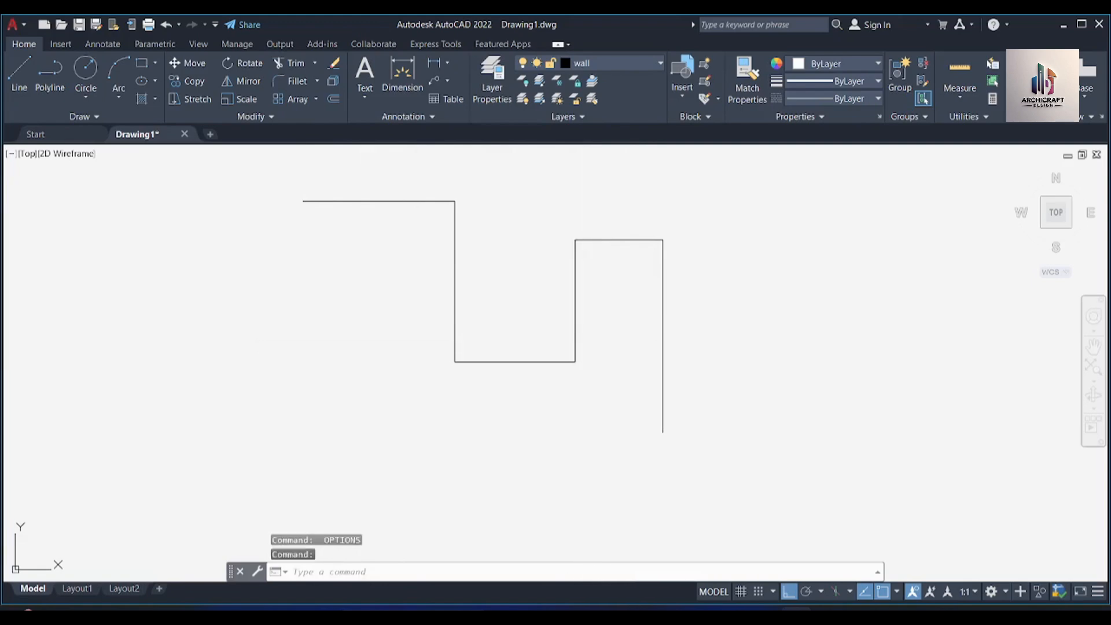
Step: Enlarge the AutoSnap marker to about mid-range and the aperture to about three quarters of its range in the drafting options and apply
{"action": "key", "text": "Return"}
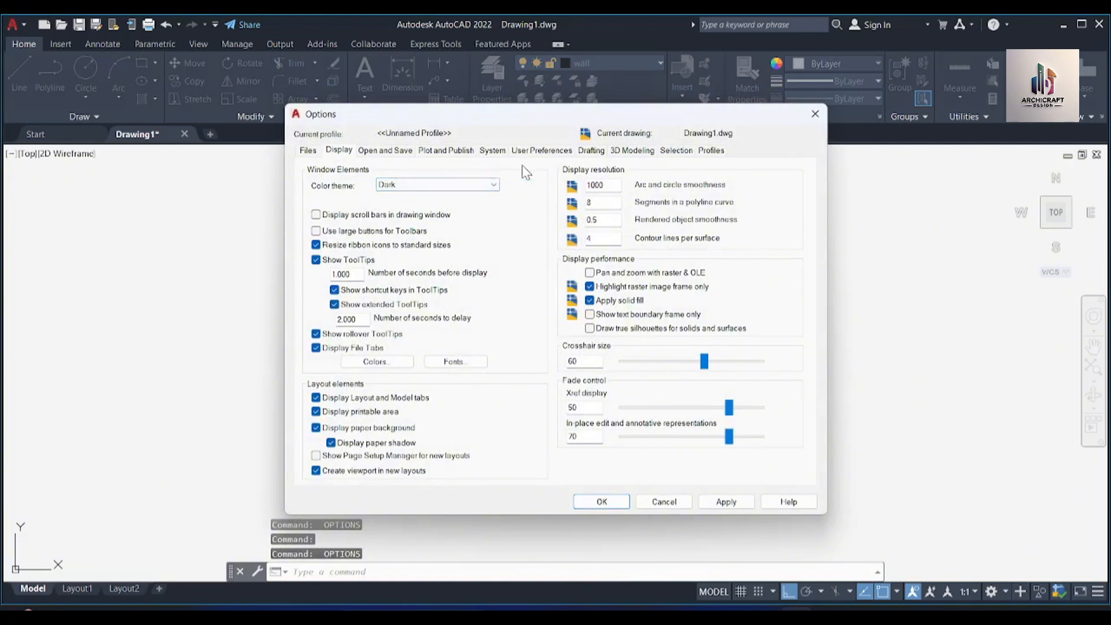
{"action": "left_click", "coordinate": [398, 151]}
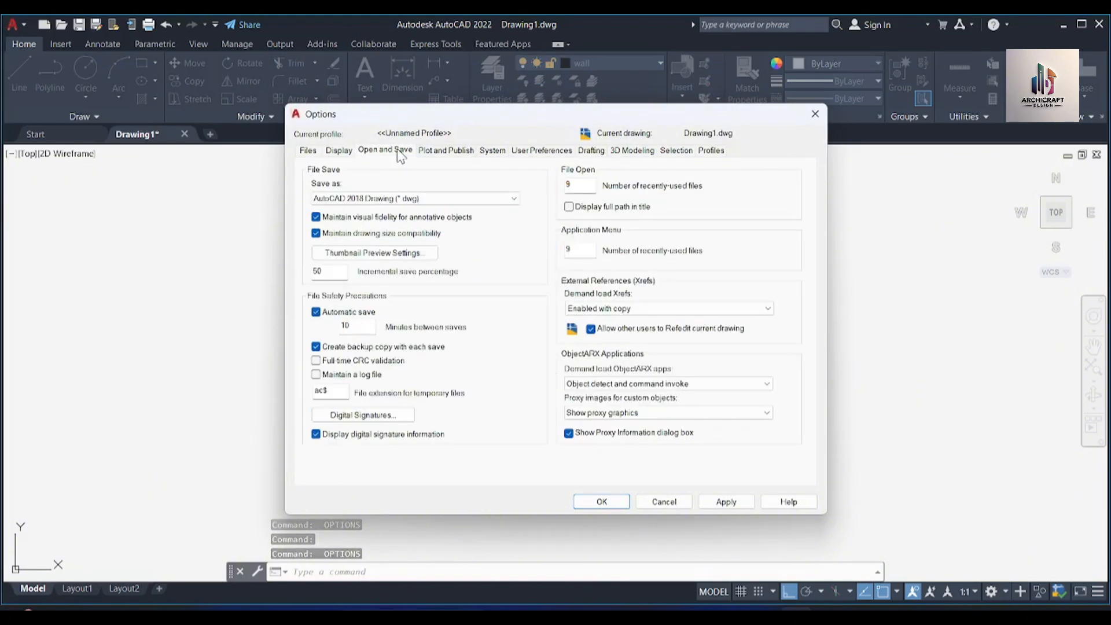
{"action": "left_click", "coordinate": [445, 154]}
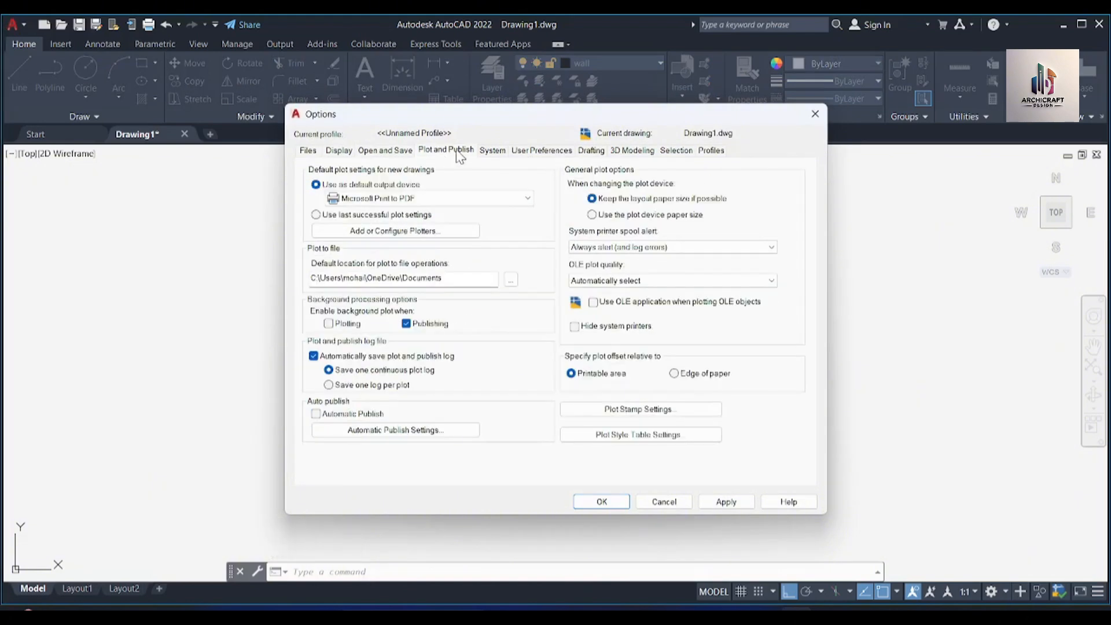
{"action": "left_click", "coordinate": [501, 152]}
{"action": "left_click", "coordinate": [529, 154]}
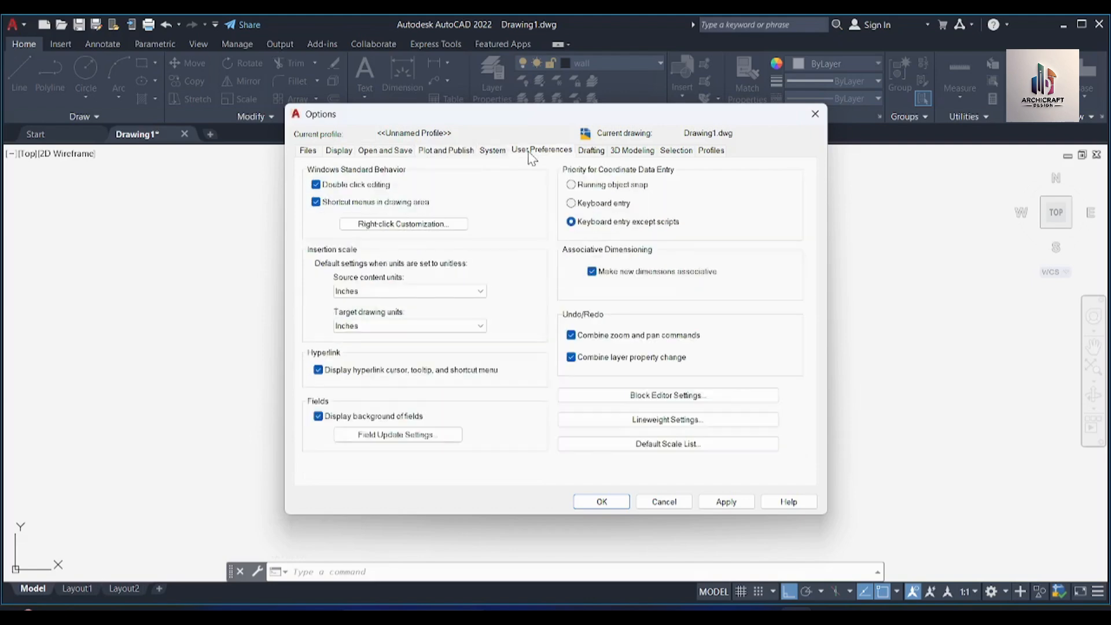
{"action": "left_click", "coordinate": [588, 152]}
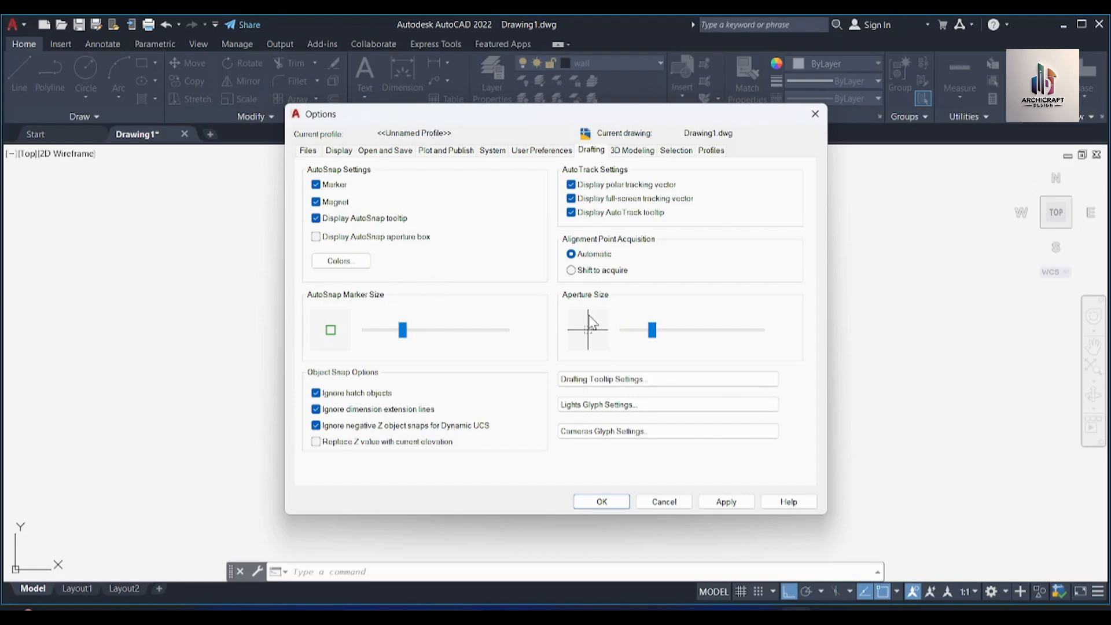
{"action": "left_click", "coordinate": [425, 329]}
{"action": "left_click", "coordinate": [679, 332]}
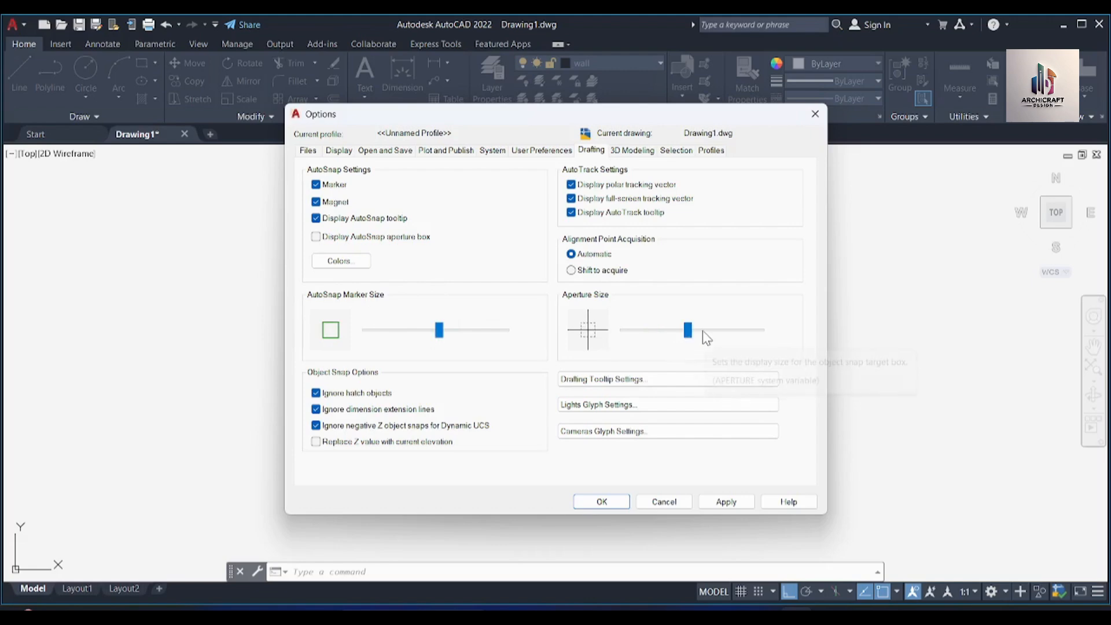
{"action": "left_click", "coordinate": [701, 332]}
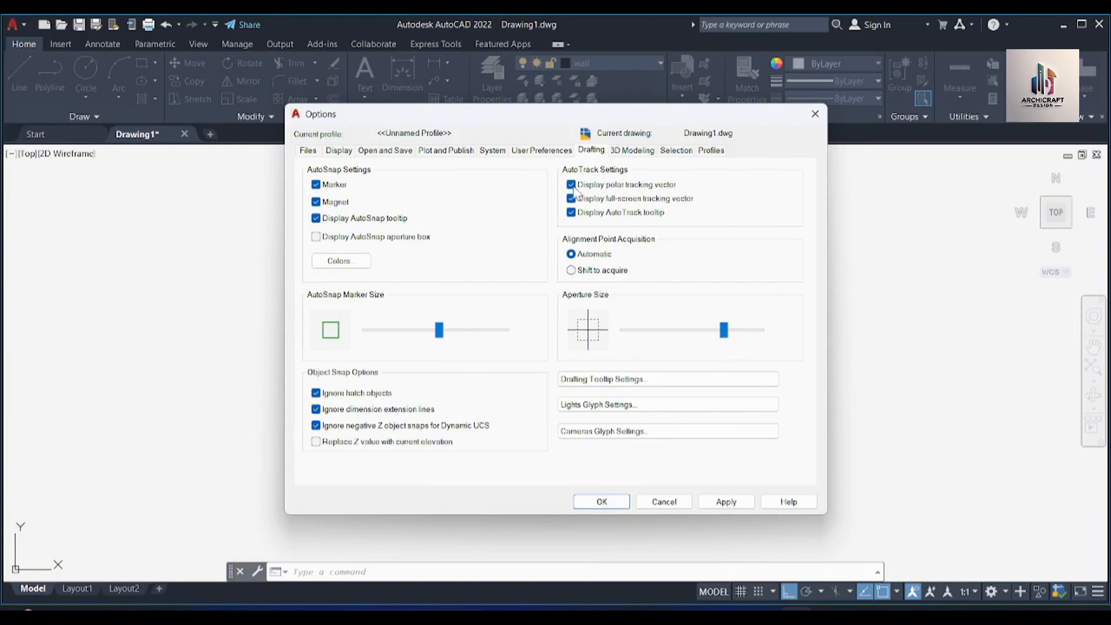
{"action": "left_click", "coordinate": [723, 502]}
{"action": "left_click", "coordinate": [600, 502]}
Step: Select the stepped line's upper short horizontal segment to examine its grips up close and from farther away
{"action": "scroll", "coordinate": [590, 354], "scroll_direction": "up", "scroll_amount": 6}
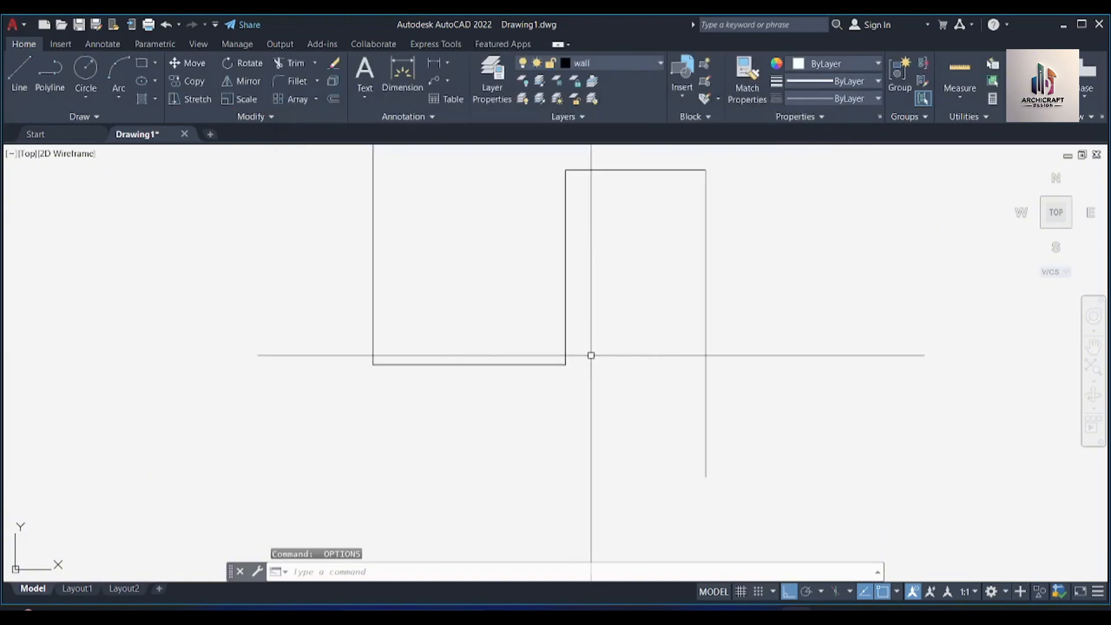
{"action": "scroll", "coordinate": [591, 355], "scroll_direction": "down", "scroll_amount": 2}
{"action": "middle_click_drag", "start_coordinate": [592, 288], "coordinate": [587, 357]}
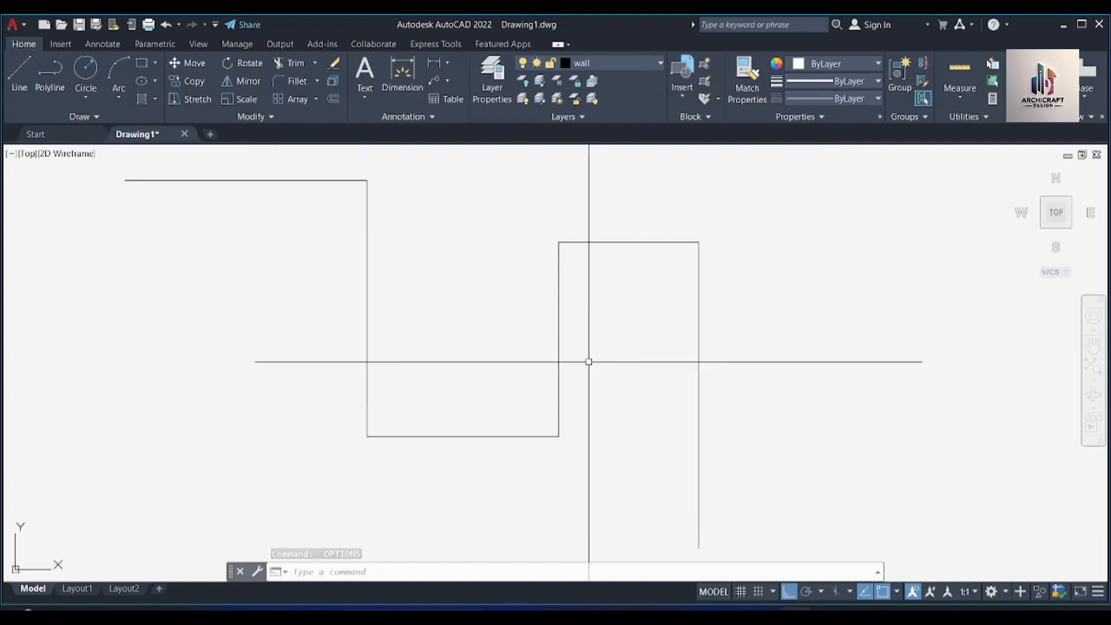
{"action": "left_click", "coordinate": [636, 241]}
{"action": "scroll", "coordinate": [634, 228], "scroll_direction": "up", "scroll_amount": 4}
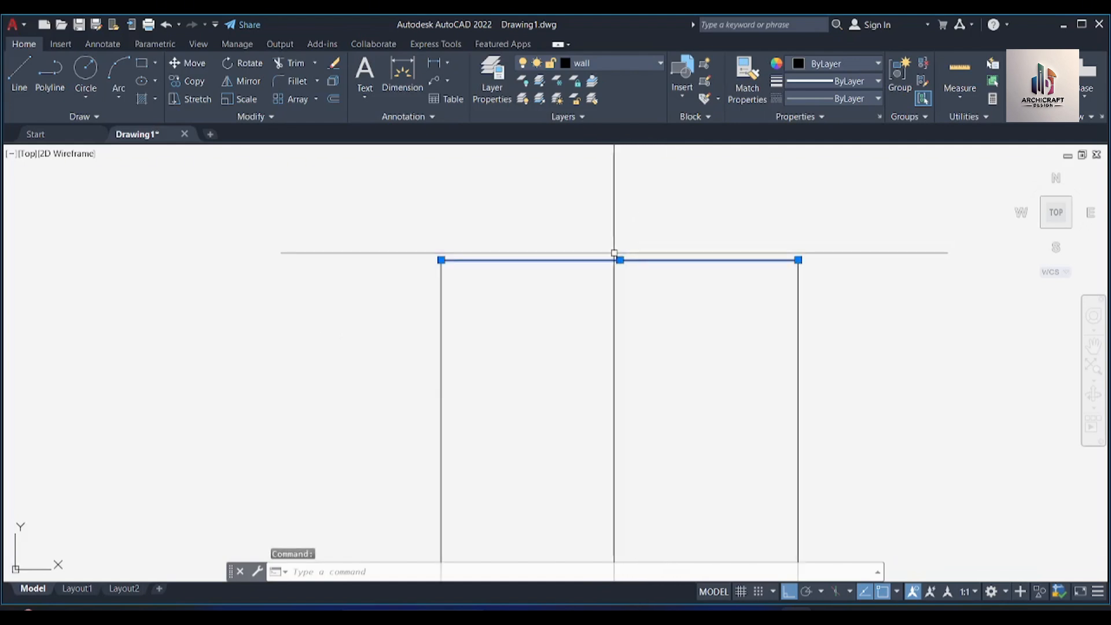
{"action": "scroll", "coordinate": [533, 241], "scroll_direction": "down", "scroll_amount": 3}
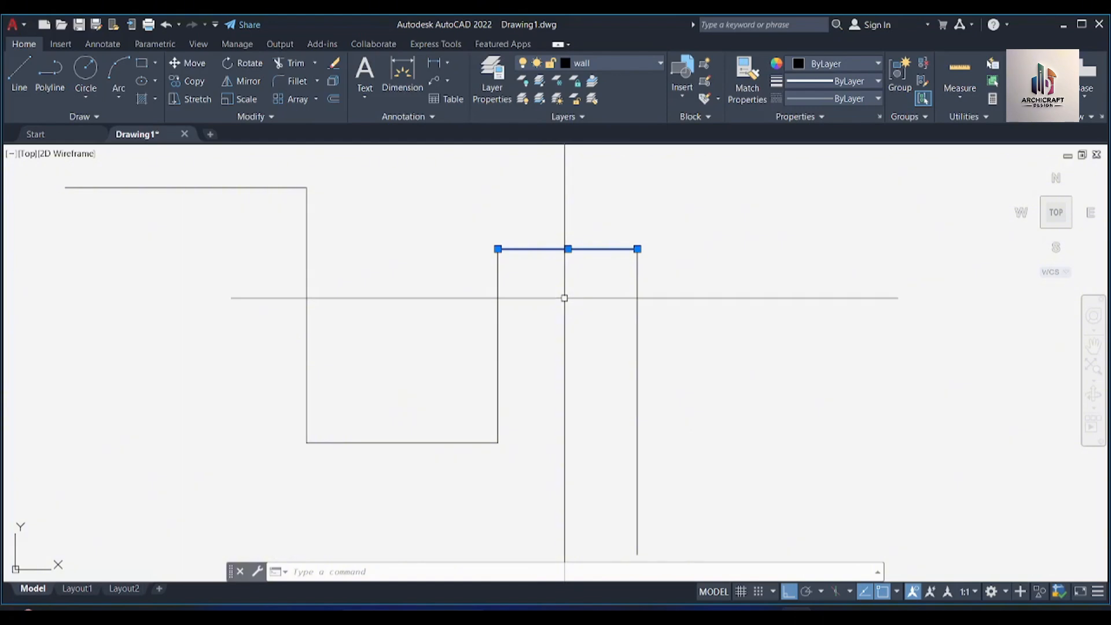
{"action": "key", "text": "Escape"}
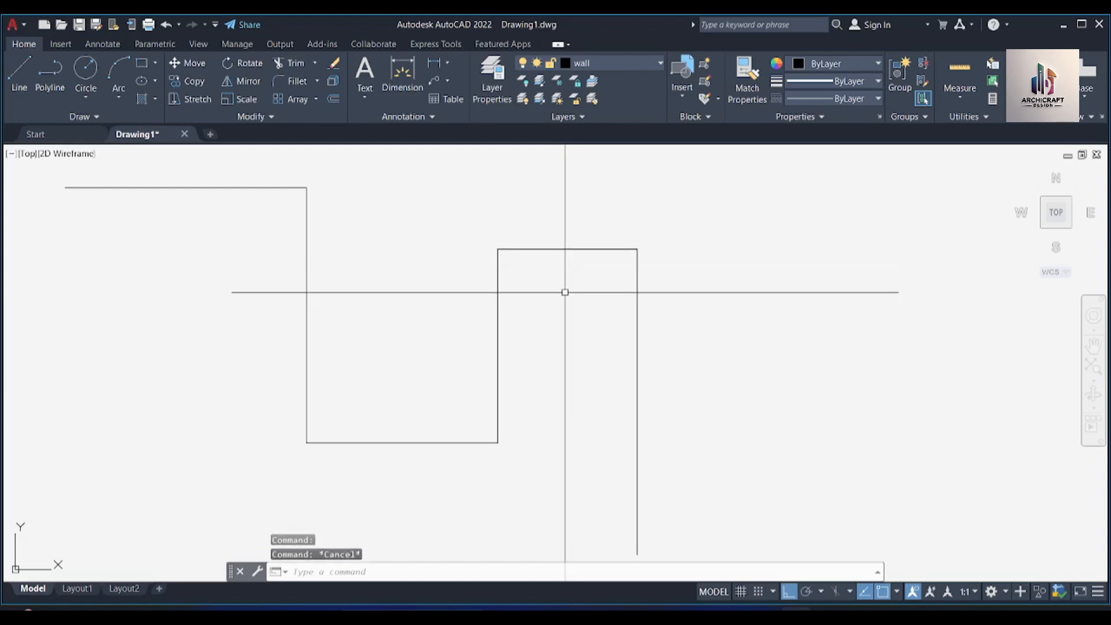
{"action": "left_click", "coordinate": [559, 249]}
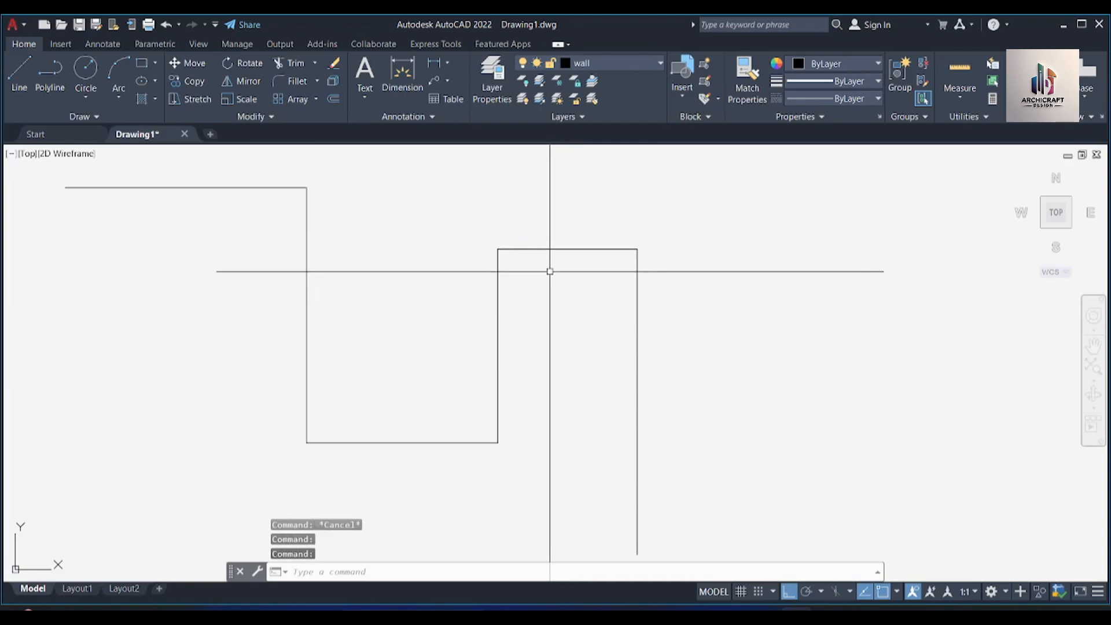
{"action": "scroll", "coordinate": [562, 248], "scroll_direction": "up", "scroll_amount": 5}
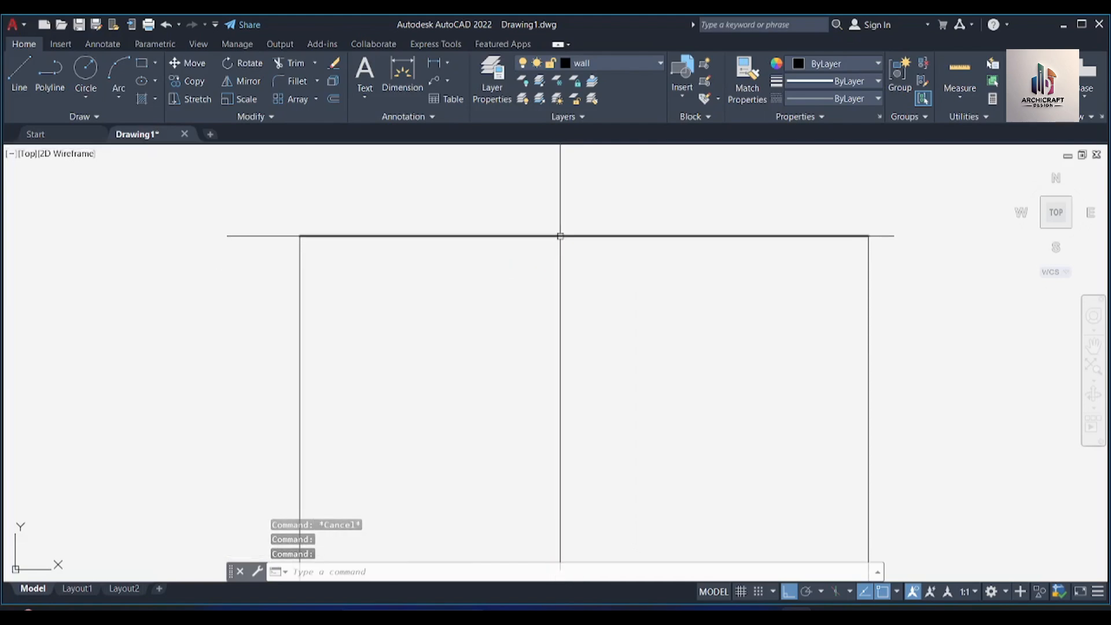
{"action": "left_click", "coordinate": [559, 236]}
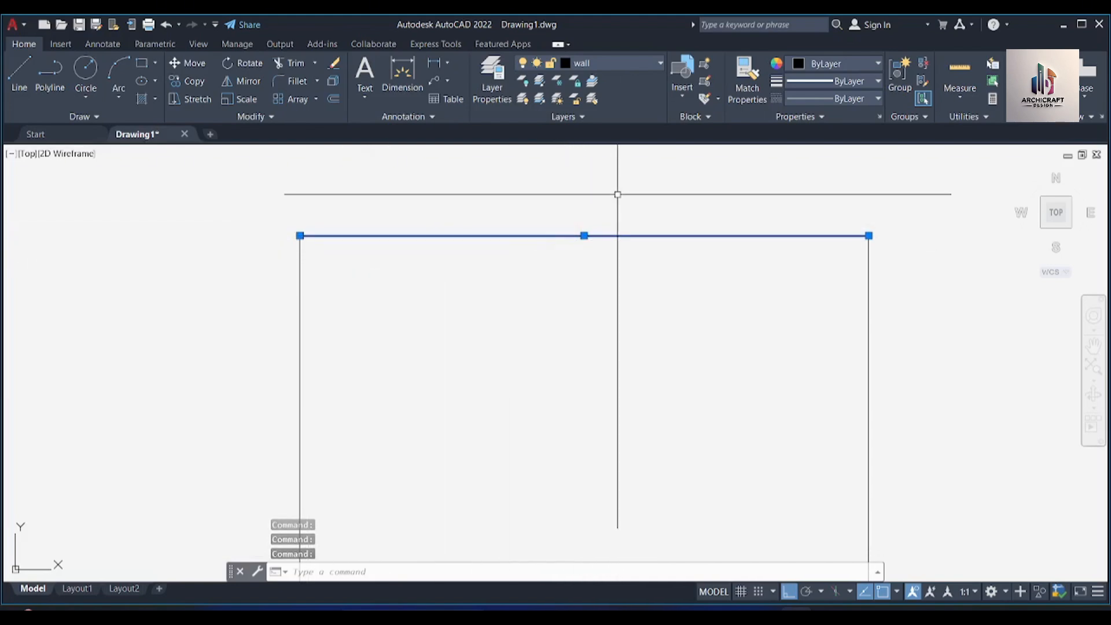
{"action": "scroll", "coordinate": [611, 209], "scroll_direction": "down", "scroll_amount": 3}
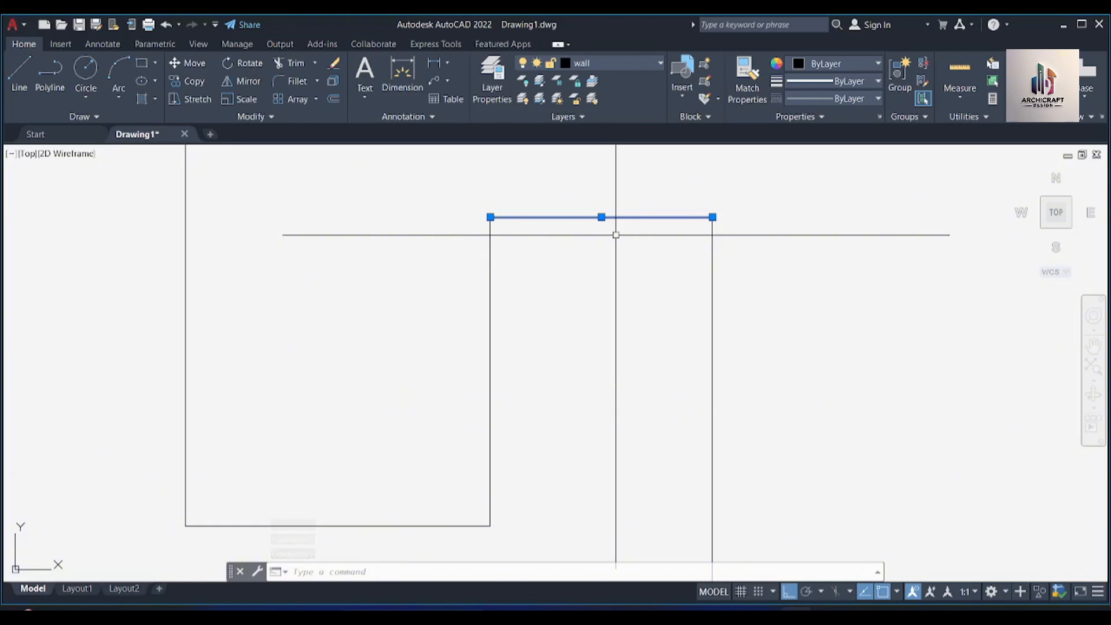
Step: Enlarge the pickbox and grip sizes to about the middle of their ranges in the selection options and accept
{"action": "type", "text": "co"}
{"action": "key", "text": "Return"}
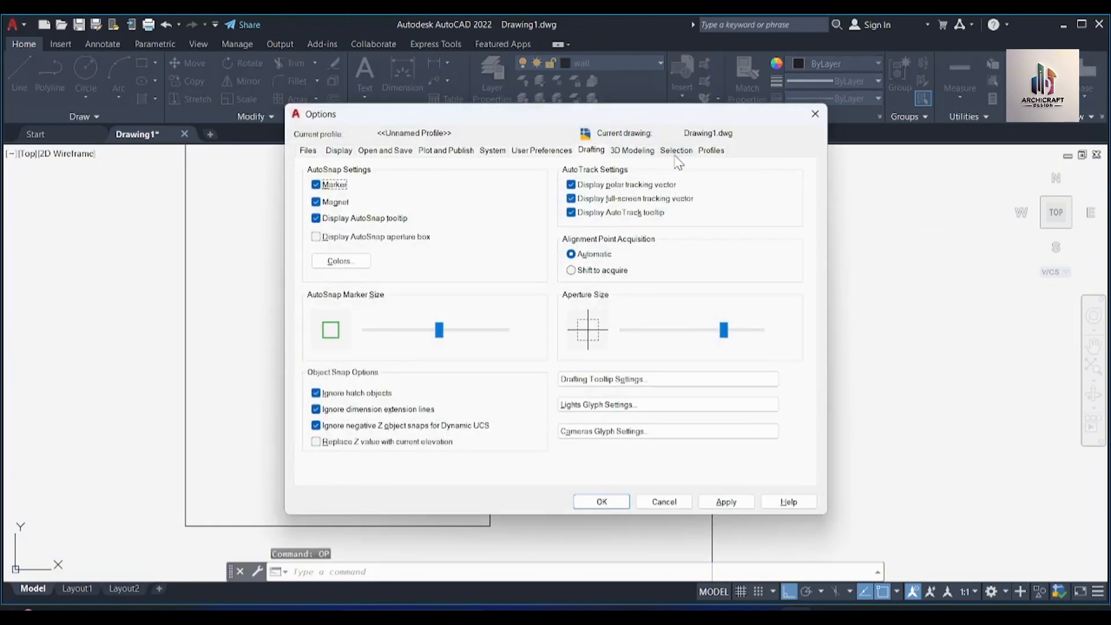
{"action": "left_click", "coordinate": [675, 150]}
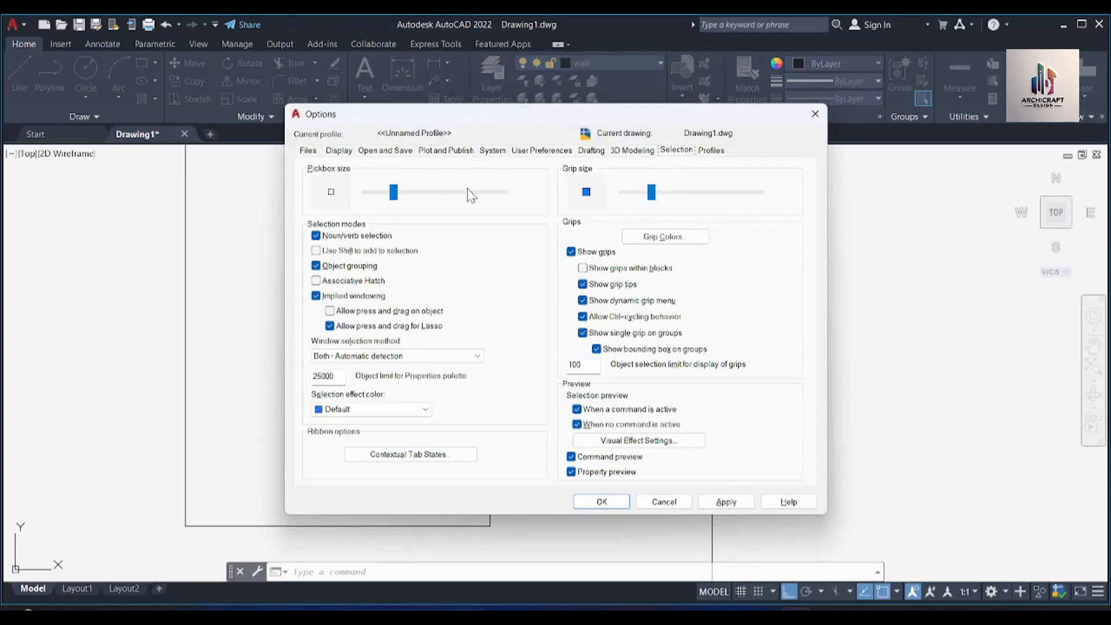
{"action": "left_click", "coordinate": [431, 191]}
{"action": "left_click", "coordinate": [688, 193]}
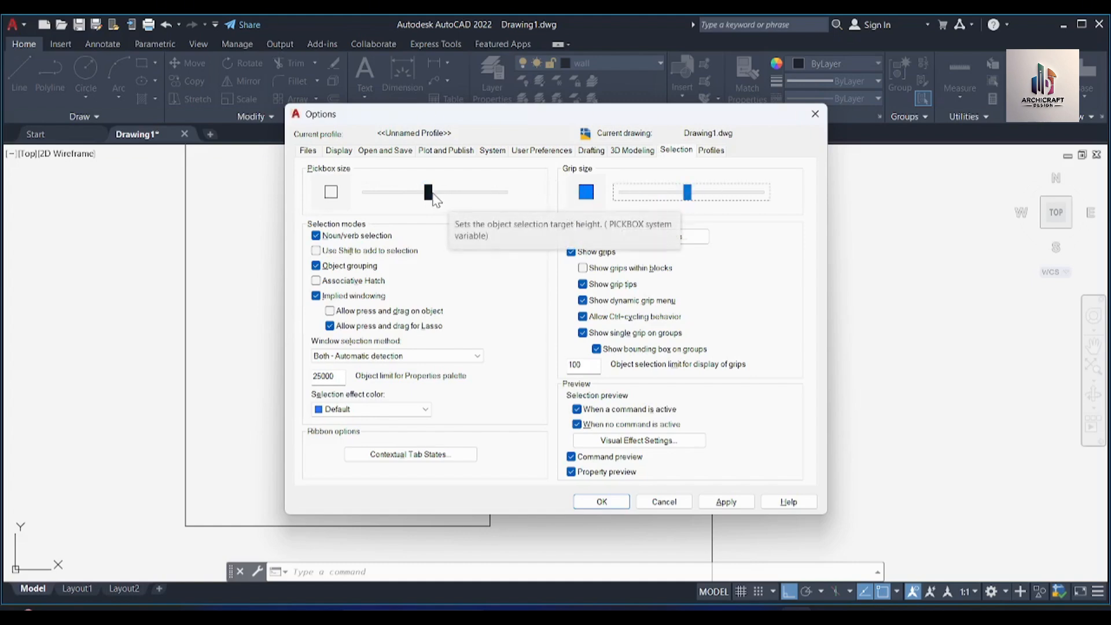
{"action": "left_click", "coordinate": [441, 195]}
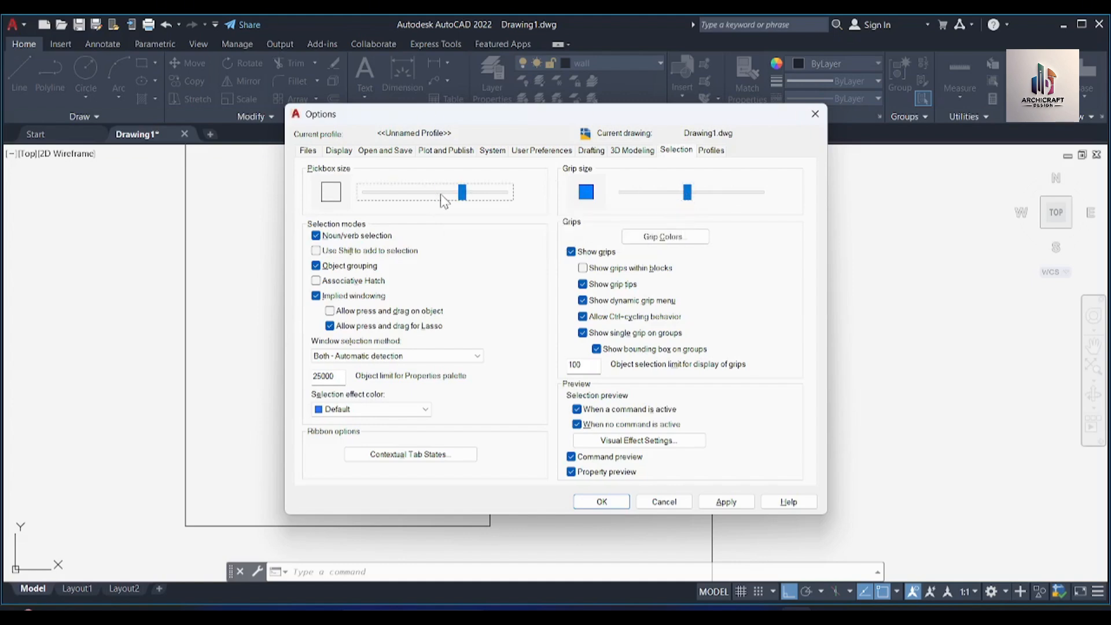
{"action": "left_click", "coordinate": [696, 191]}
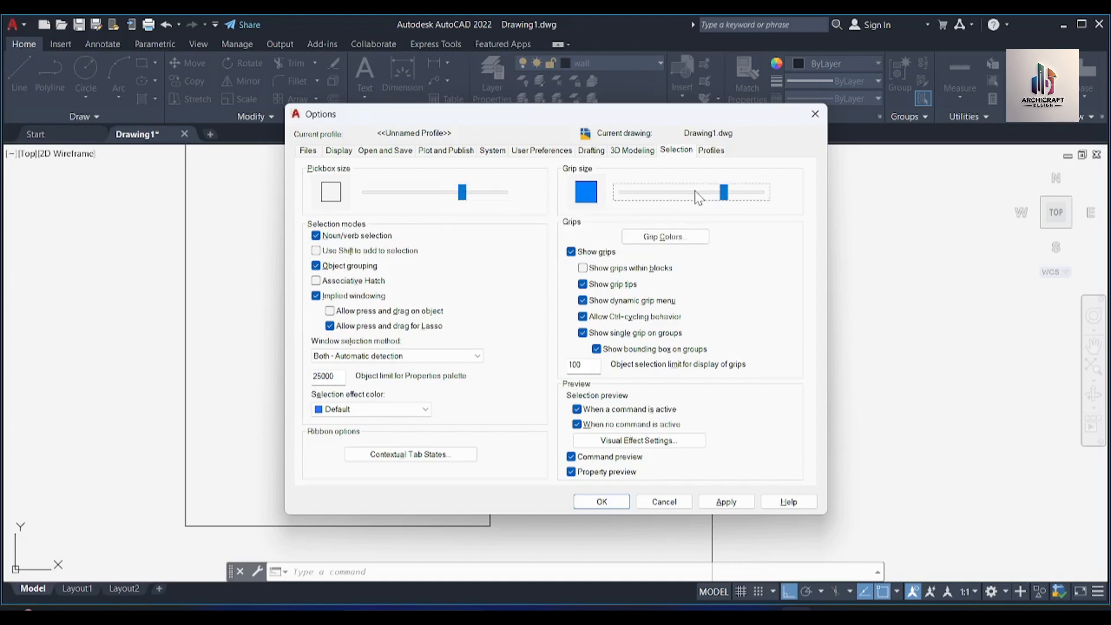
{"action": "left_click", "coordinate": [696, 193]}
{"action": "left_click_drag", "start_coordinate": [445, 193], "coordinate": [439, 196]}
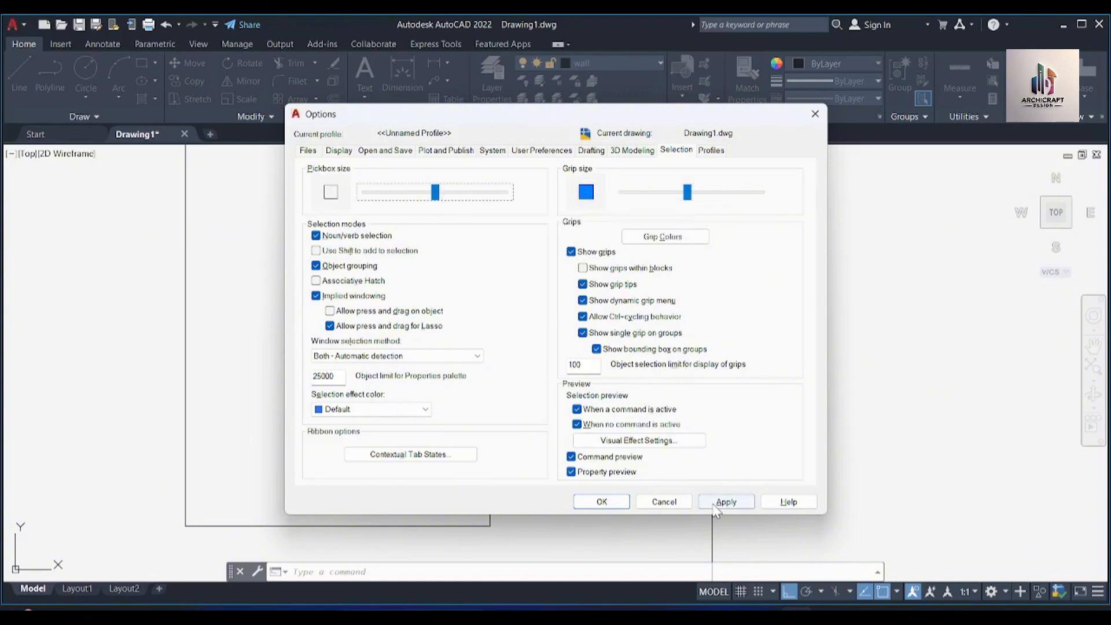
{"action": "left_click", "coordinate": [602, 501]}
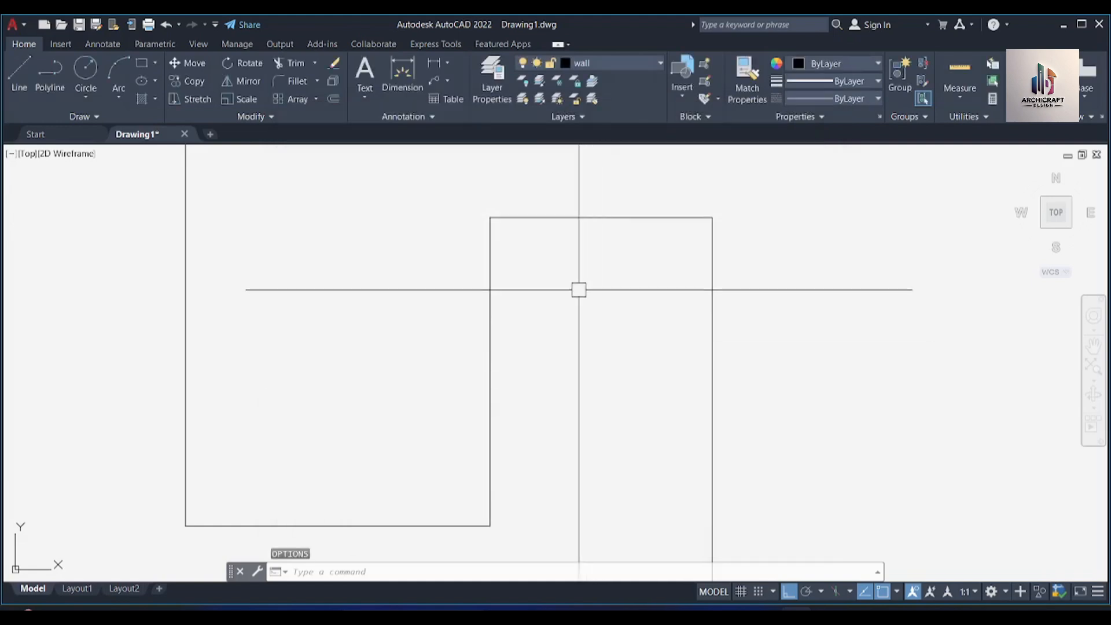
Step: Try selecting the upper short horizontal segment and its adjoining inner vertical segment, removing them from the selection and selecting them again
{"action": "left_click", "coordinate": [599, 217]}
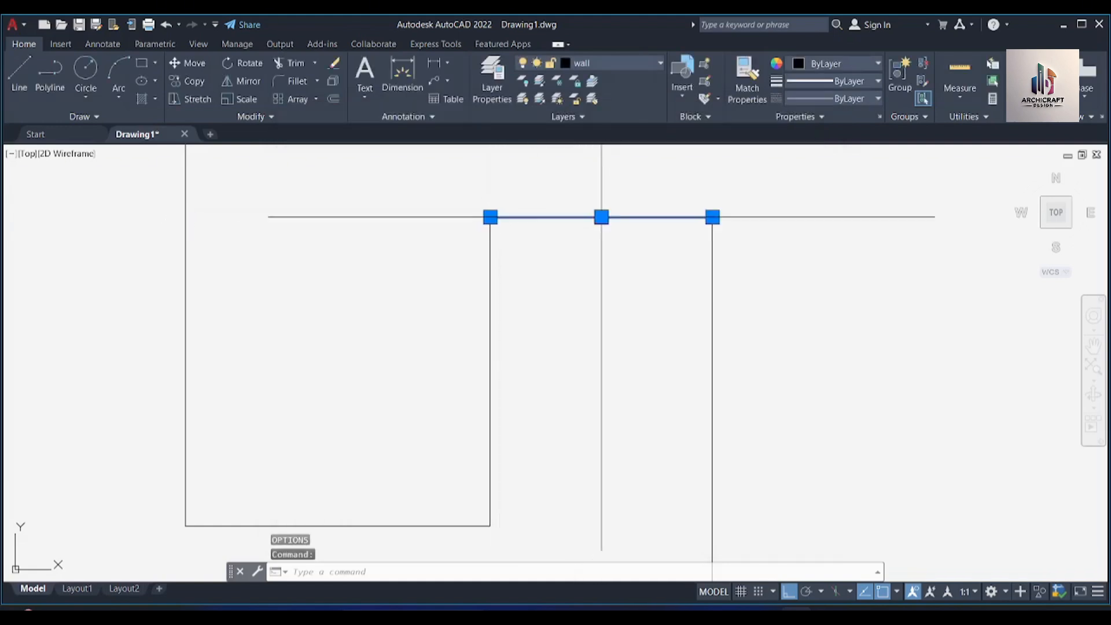
{"action": "left_click", "coordinate": [489, 302]}
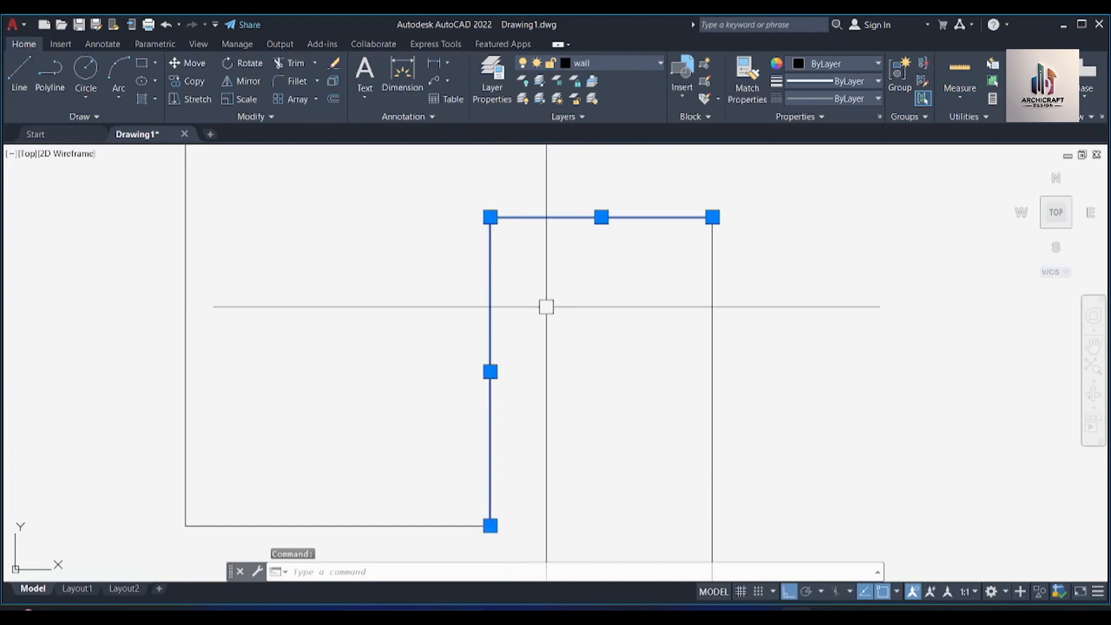
{"action": "left_click", "coordinate": [490, 296], "text": "shift"}
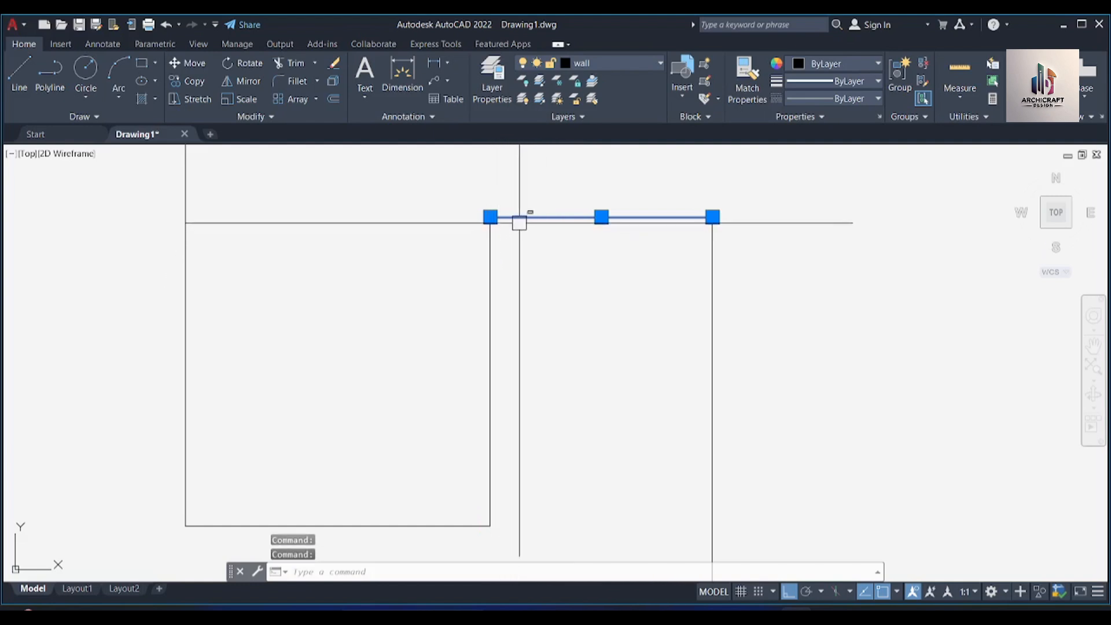
{"action": "left_click", "coordinate": [518, 220], "text": "shift"}
{"action": "left_click", "coordinate": [545, 218]}
{"action": "left_click", "coordinate": [489, 303]}
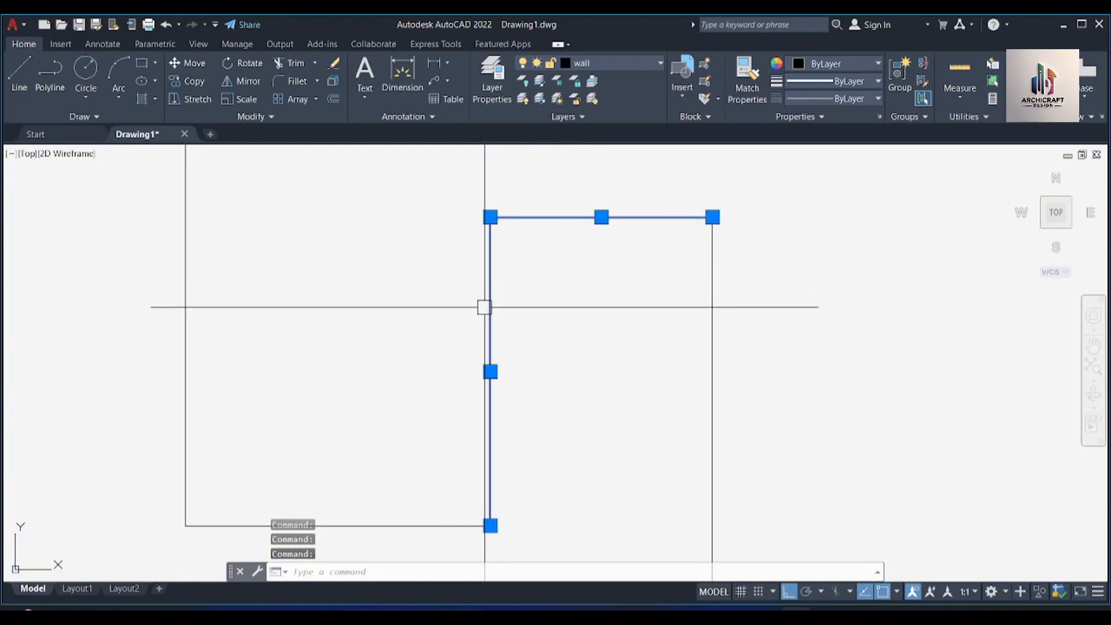
{"action": "key", "text": "Escape"}
Step: Examine the whole stepped line at different magnifications and check the selection of its upper short horizontal segment
{"action": "scroll", "coordinate": [629, 291], "scroll_direction": "down", "scroll_amount": 4}
{"action": "scroll", "coordinate": [629, 291], "scroll_direction": "down", "scroll_amount": 2}
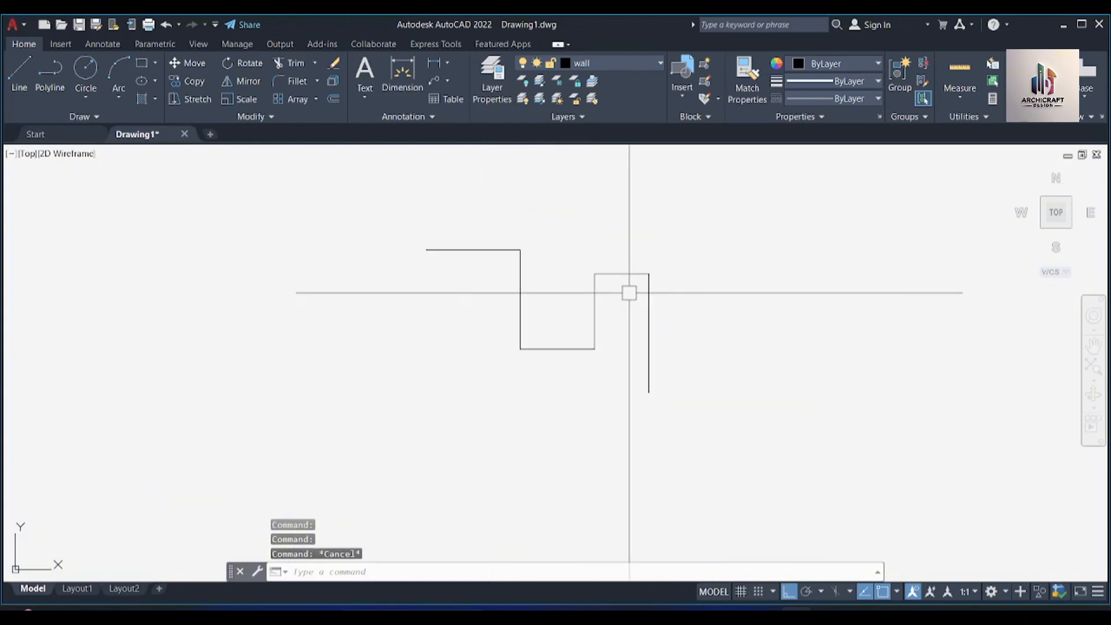
{"action": "scroll", "coordinate": [547, 307], "scroll_direction": "up", "scroll_amount": 3}
{"action": "middle_click_drag", "start_coordinate": [545, 307], "coordinate": [521, 316]}
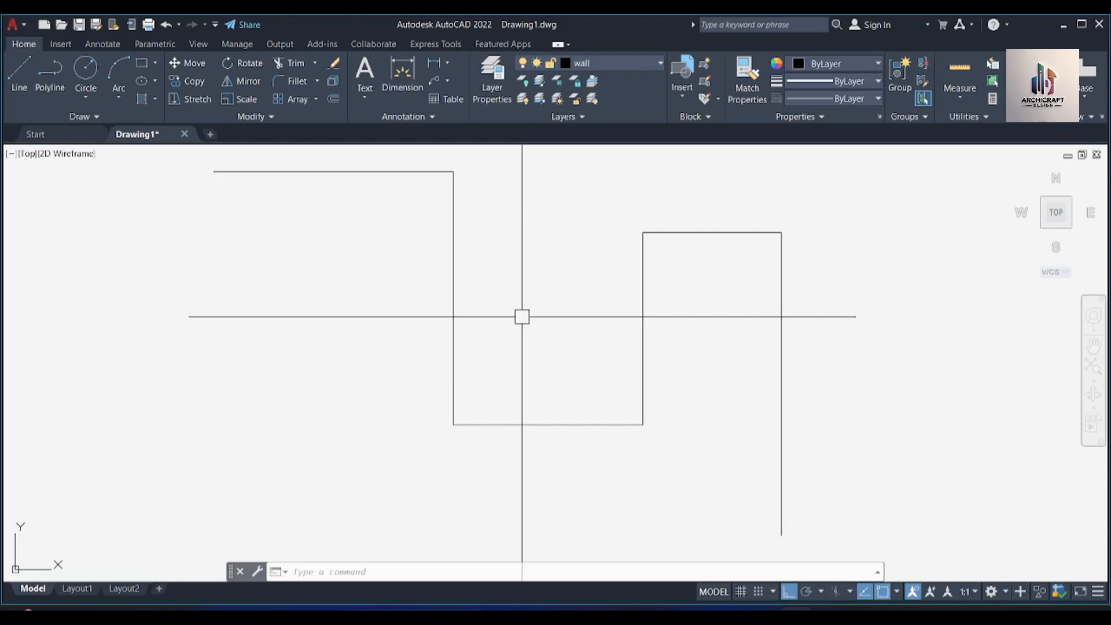
{"action": "mouse_move", "coordinate": [522, 316]}
{"action": "middle_mouse_down"}
{"action": "mouse_move", "coordinate": [280, 337]}
{"action": "mouse_move", "coordinate": [231, 275]}
{"action": "mouse_move", "coordinate": [293, 268]}
{"action": "mouse_move", "coordinate": [405, 342]}
{"action": "middle_mouse_up"}
{"action": "scroll", "coordinate": [431, 302], "scroll_direction": "down", "scroll_amount": 5}
{"action": "scroll", "coordinate": [432, 302], "scroll_direction": "up", "scroll_amount": 5}
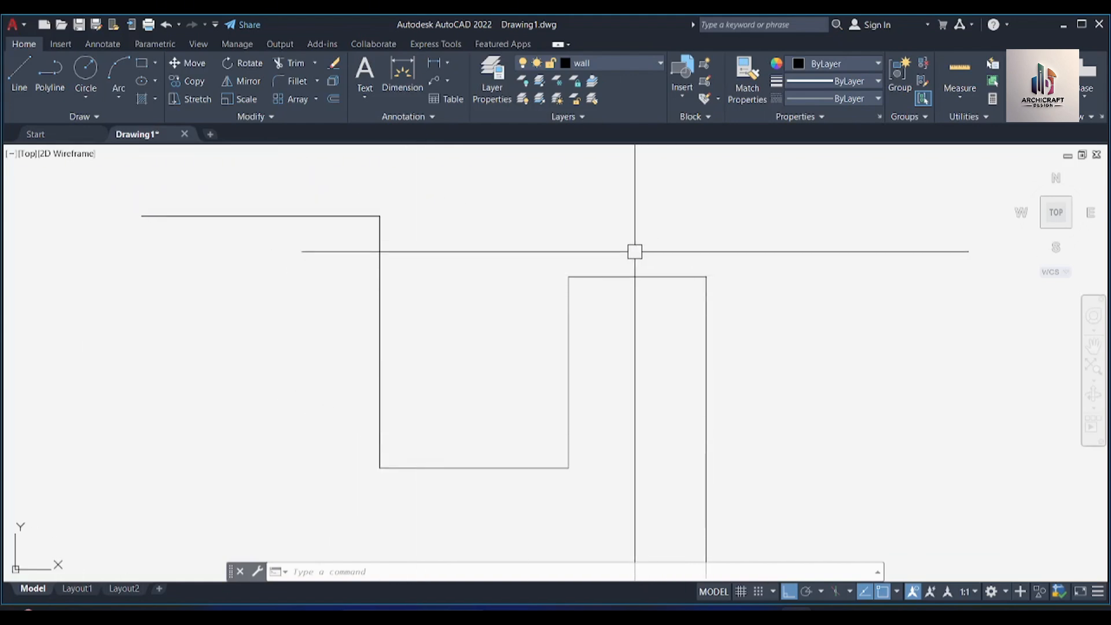
{"action": "left_click", "coordinate": [635, 277]}
{"action": "key", "text": "Escape"}
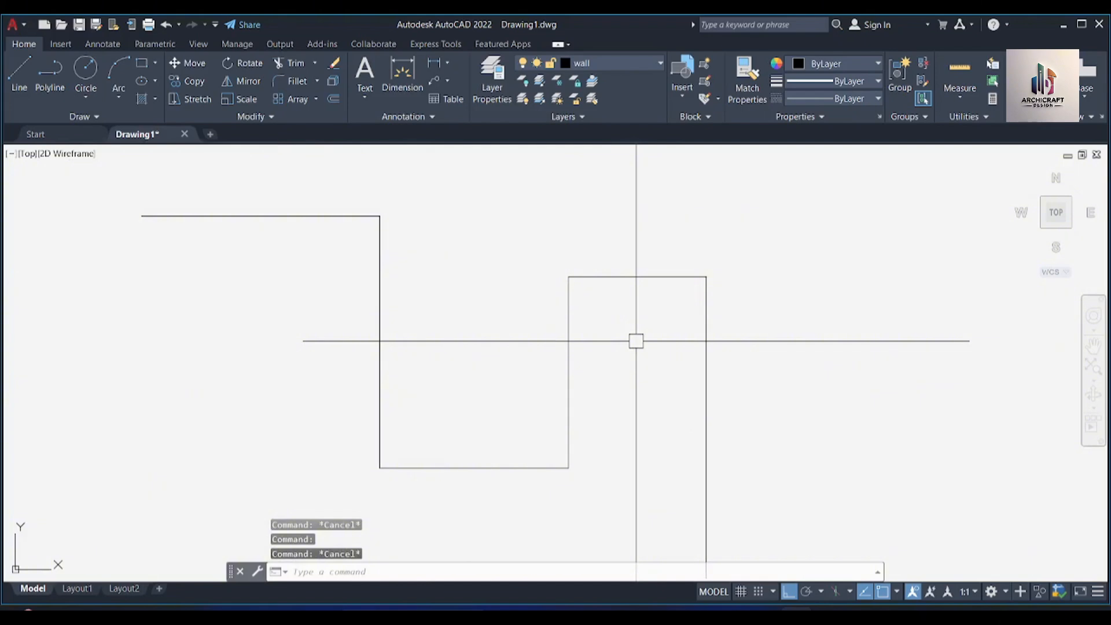